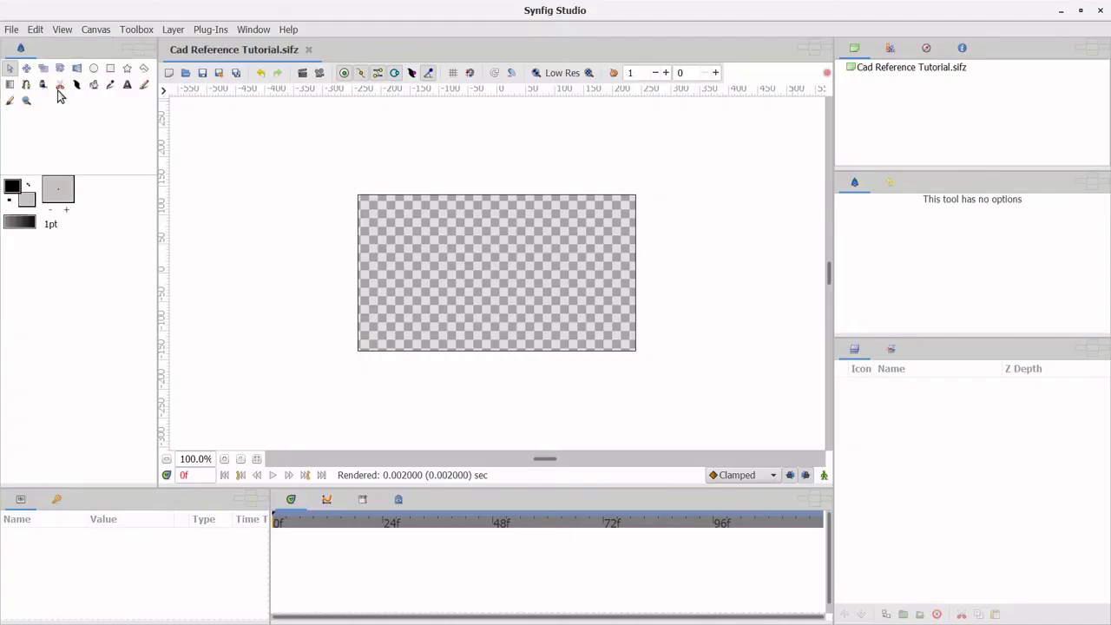
Make the document a still image by setting the canvas end time to 0
left_click(96, 29)
left_click(109, 61)
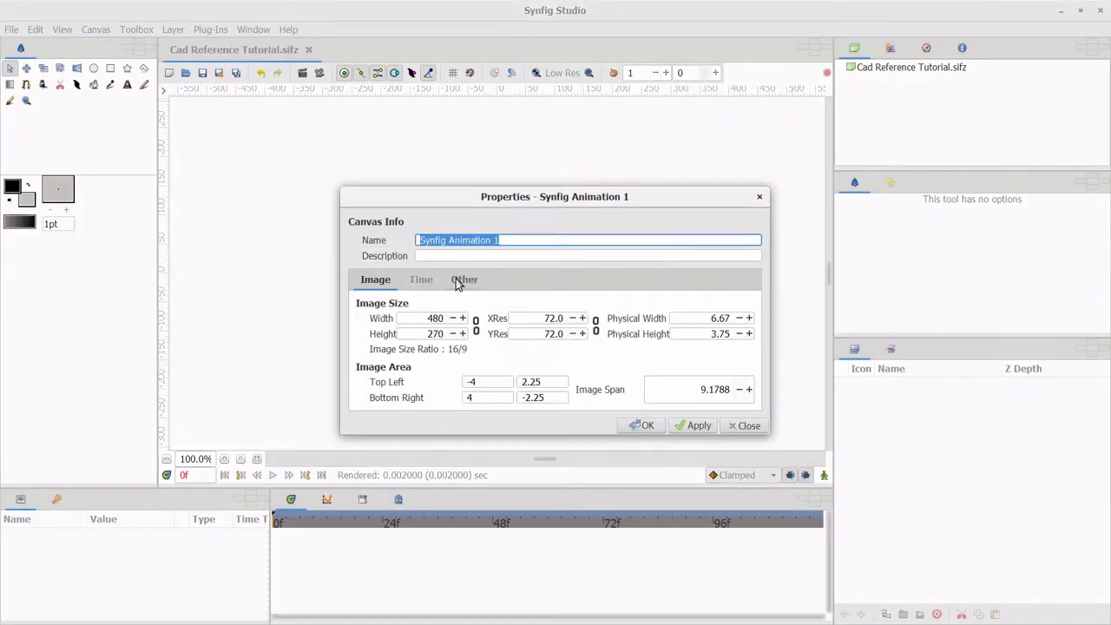
left_click(421, 278)
key("Tab")
key("Tab")
type("0")
left_click(698, 425)
Import Caduceus_Clay Reference.png and move it to the canvas's right side
left_click(642, 426)
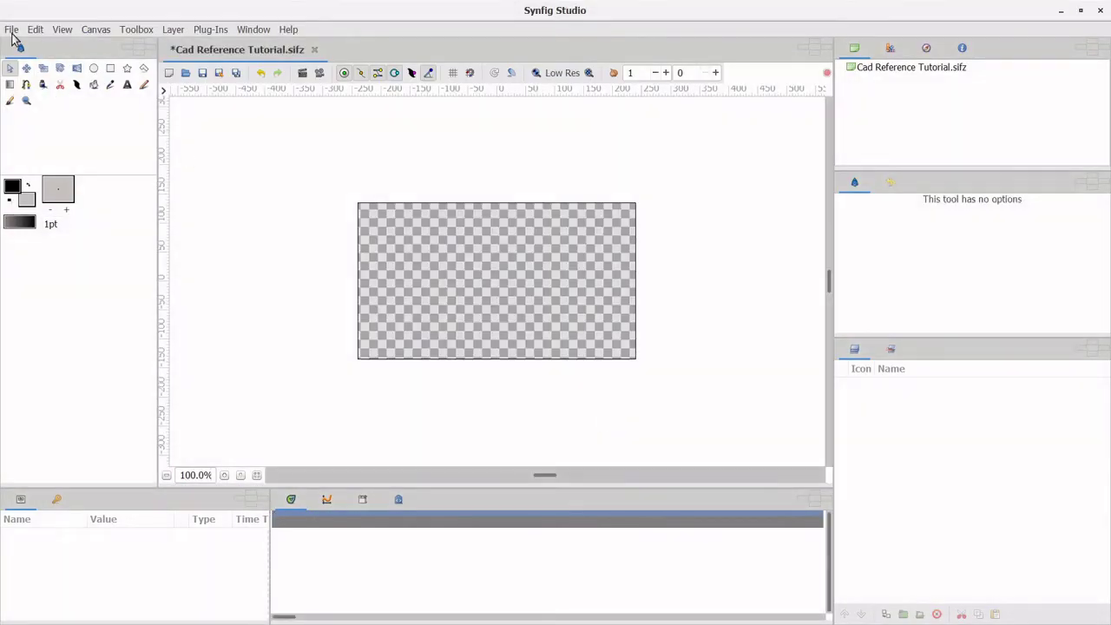
left_click(11, 30)
left_click(28, 163)
left_click(207, 198)
key("Return")
left_click_drag(540, 243, 618, 243)
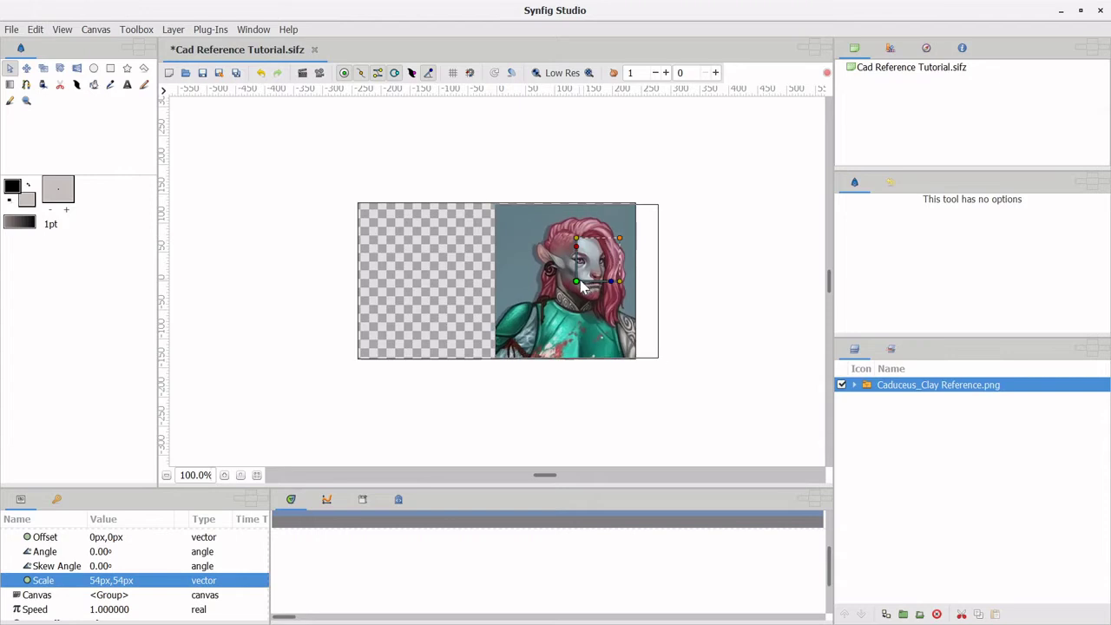
Sample the armour's teal from the reference as fill and set the outline colour to black
left_click(224, 475)
left_click(224, 475)
left_click(224, 475)
left_click(110, 84)
left_click(640, 368)
left_click(28, 184)
left_click(13, 187)
left_click(413, 286)
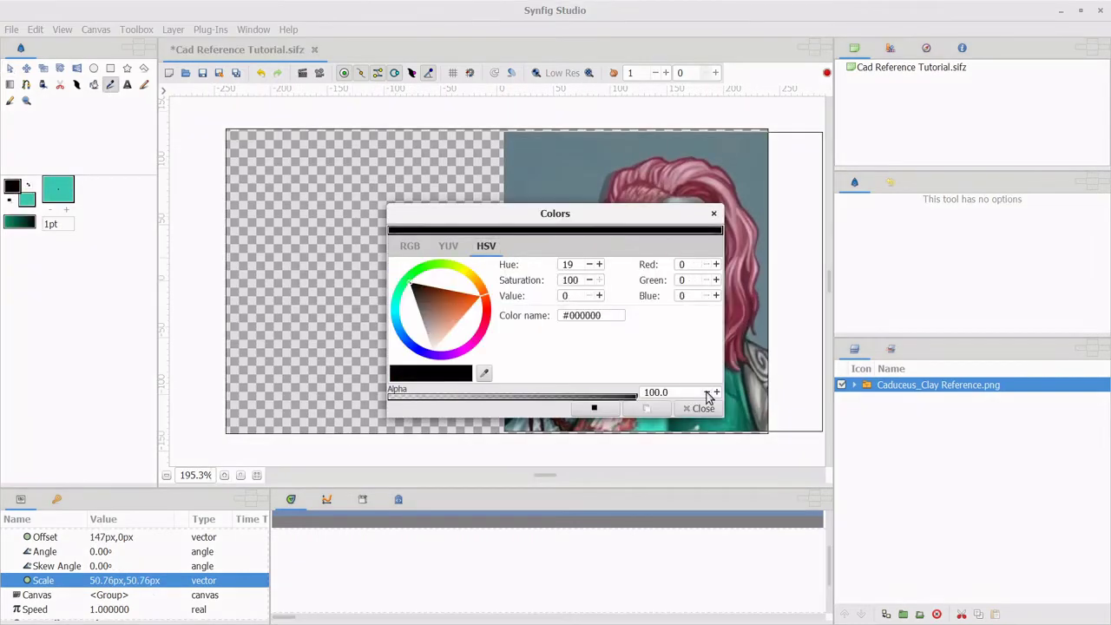
left_click(700, 408)
left_click(13, 189)
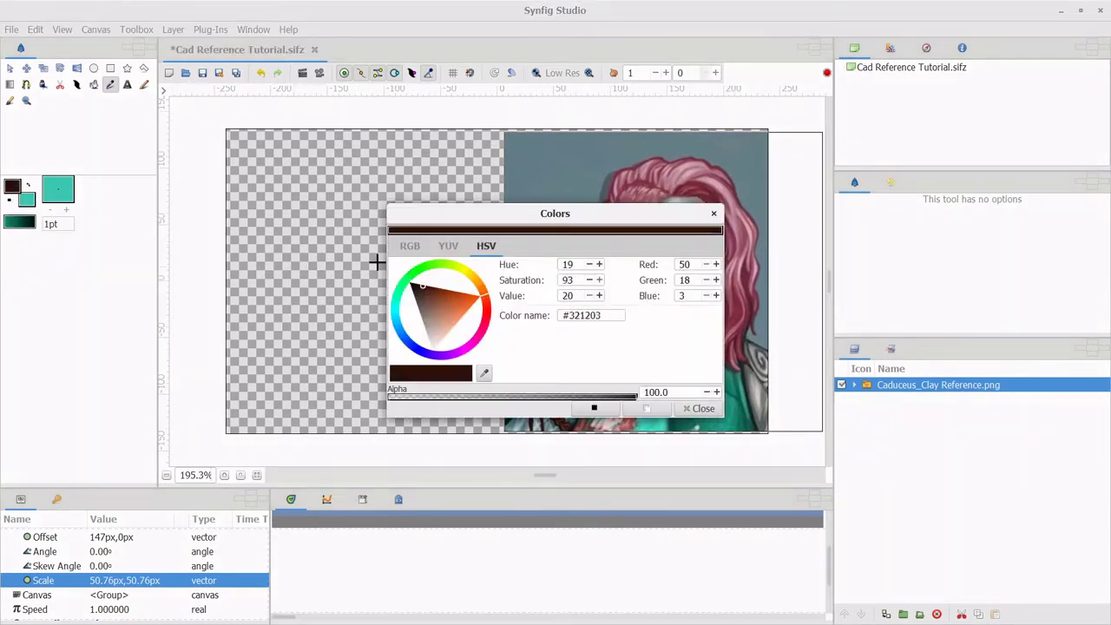
left_click(669, 408)
left_click(94, 67)
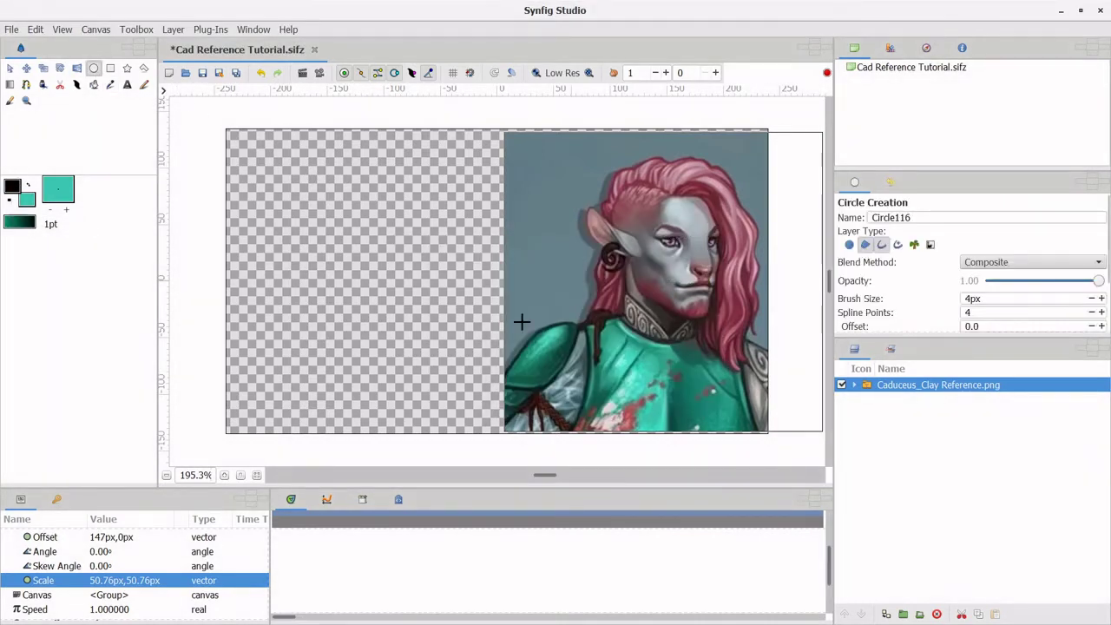
Draw a teal circle and insert extra outline vertices to flatten its shape
left_click_drag(347, 404, 425, 364)
left_click(10, 67)
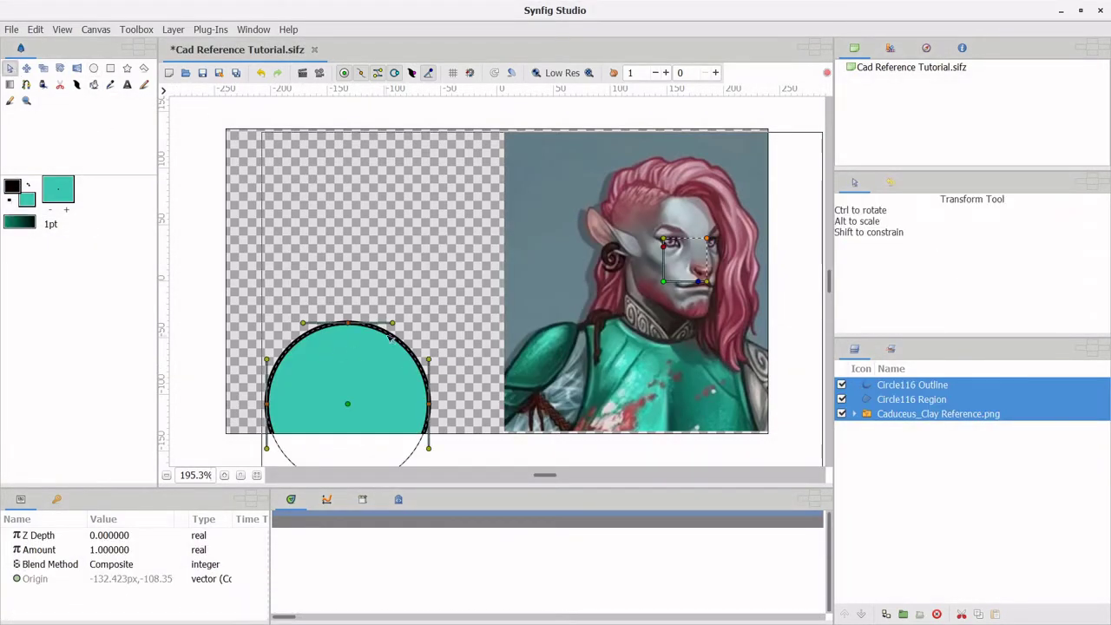
right_click(387, 338)
left_click(325, 341)
right_click(282, 333)
left_click(375, 381)
right_click(291, 332)
left_click(377, 382)
right_click(388, 338)
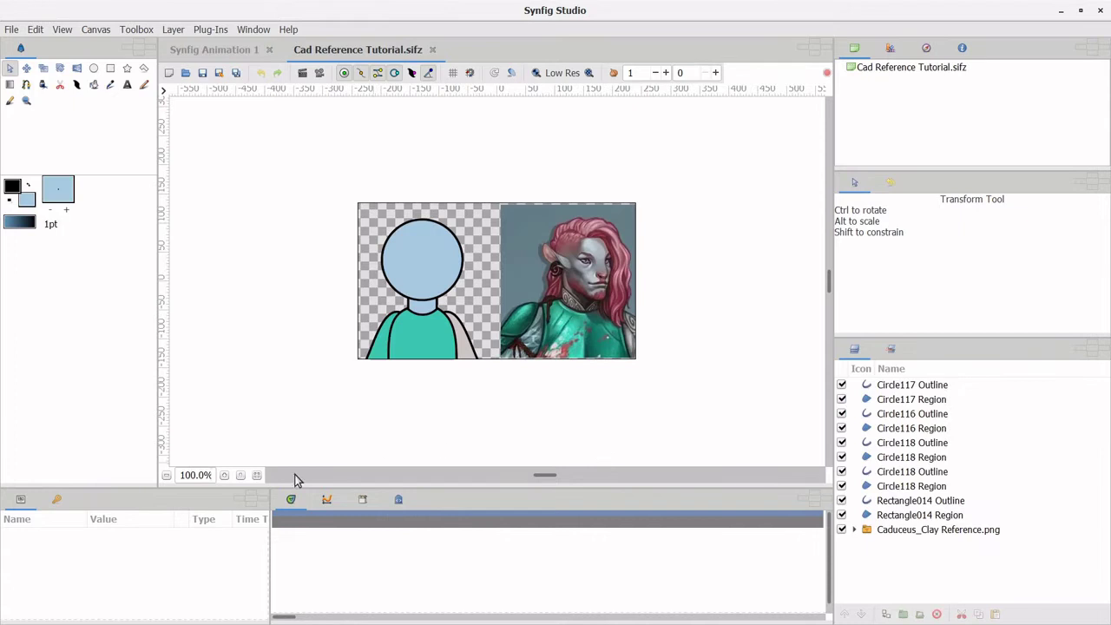
Shift the whole figure about 40 px to the right
left_click(224, 475)
left_click(224, 475)
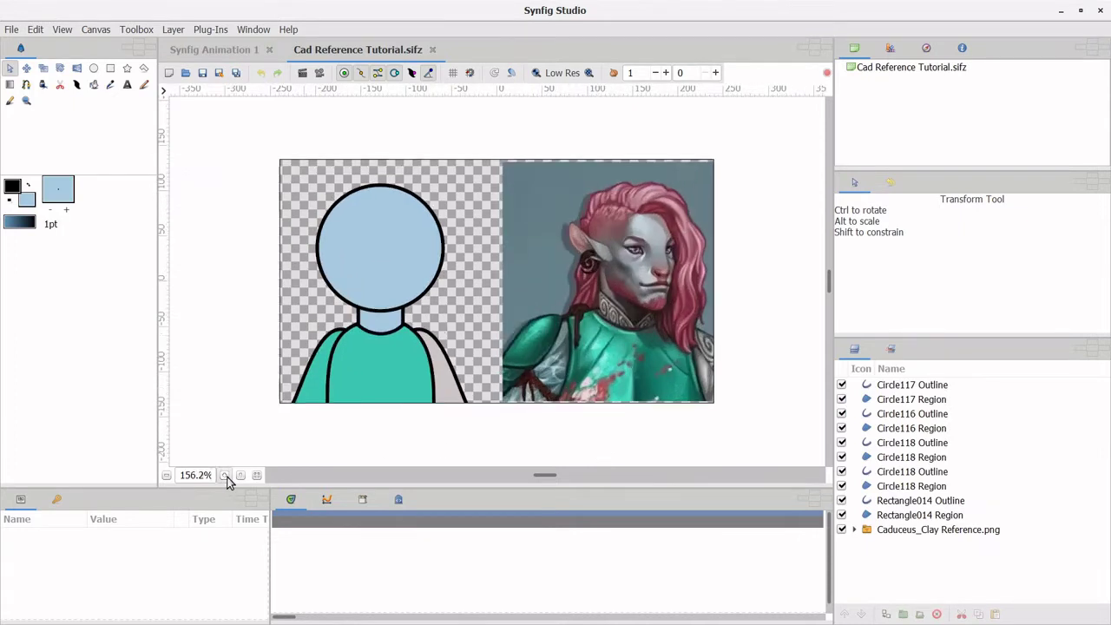
key("ctrl+shift+a")
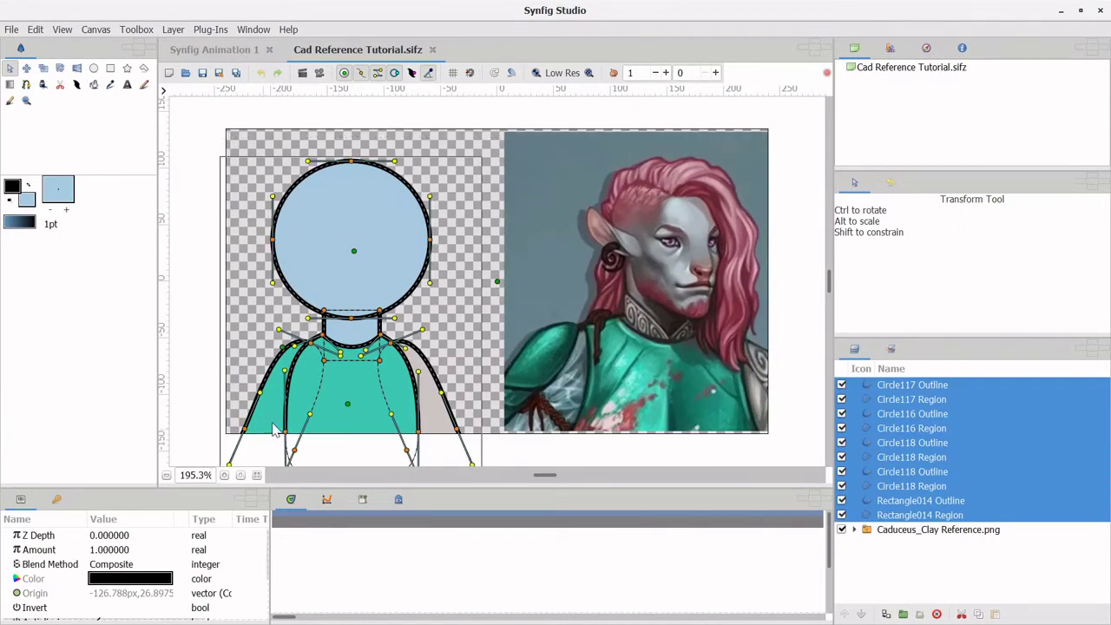
left_click_drag(352, 321, 388, 321)
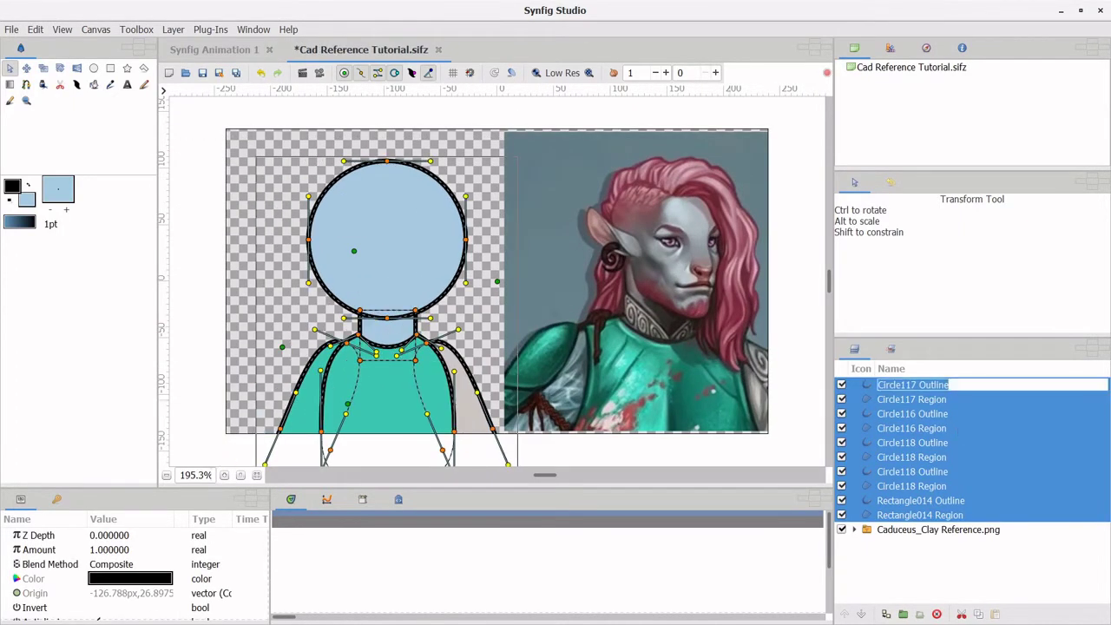
left_click(879, 388)
Draw an ear shape left of the head and reshape its outline
left_click(43, 84)
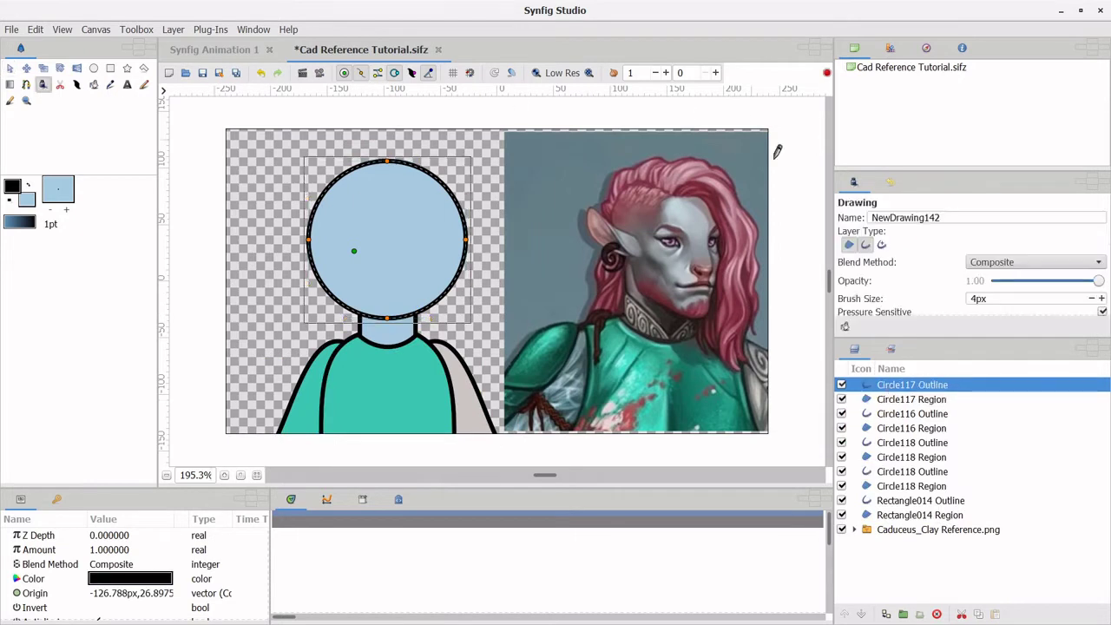
left_click_drag(246, 186, 324, 231)
key("a")
left_click(260, 196)
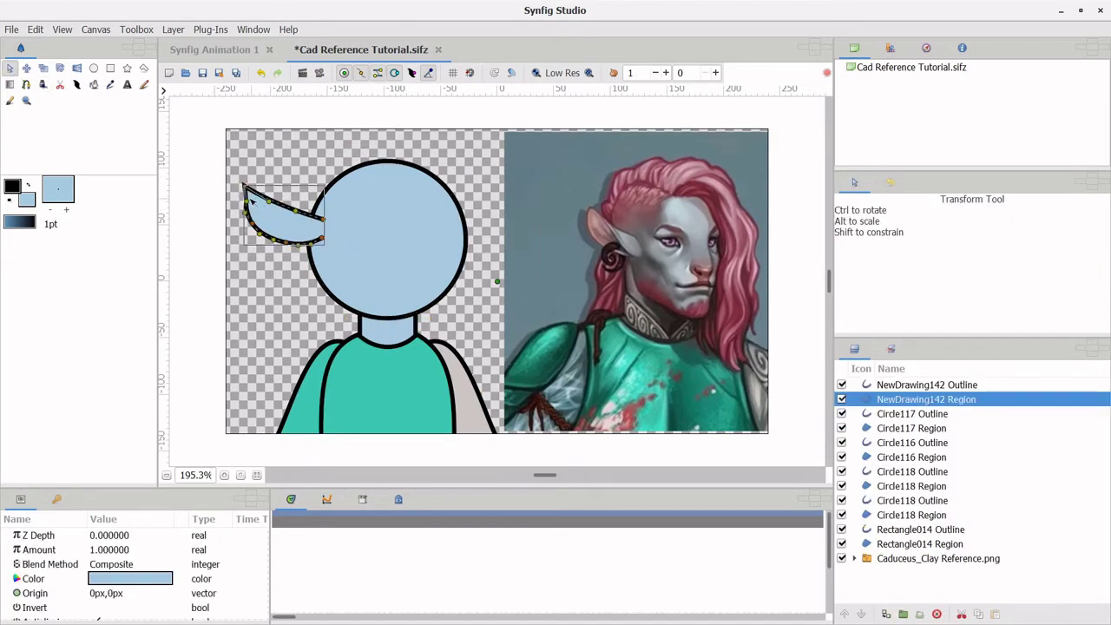
mouse_move(269, 196)
left_mouse_down()
mouse_move(287, 246)
mouse_move(310, 250)
mouse_move(294, 249)
left_mouse_up()
left_click(261, 229)
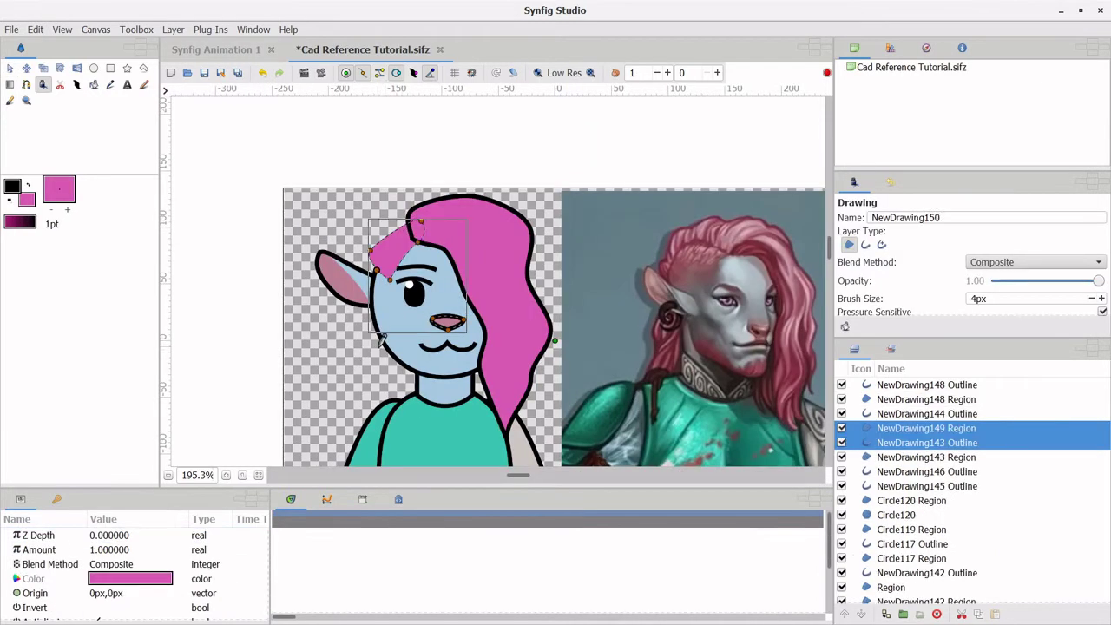
Add a pink cheek patch at amount 0.5, blended onto the face
left_click_drag(379, 340, 502, 368)
triple_click(112, 550)
type("0.5")
key("Return")
left_click(131, 564)
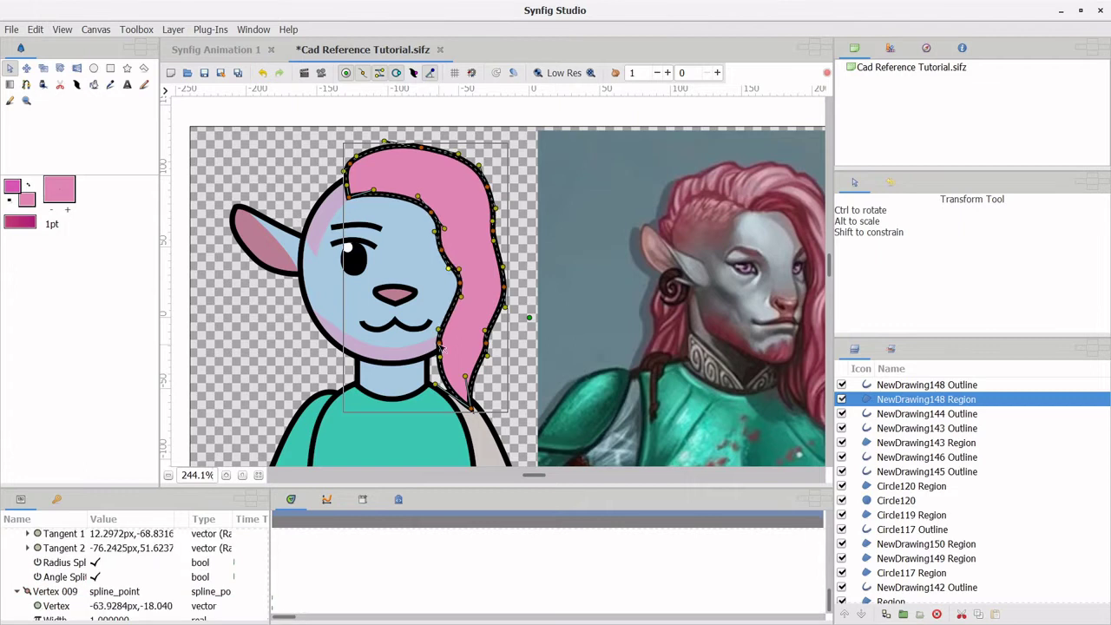
Adjust the hair's right-edge point, select the eye circle and choose a magenta fill colour
left_click(496, 200)
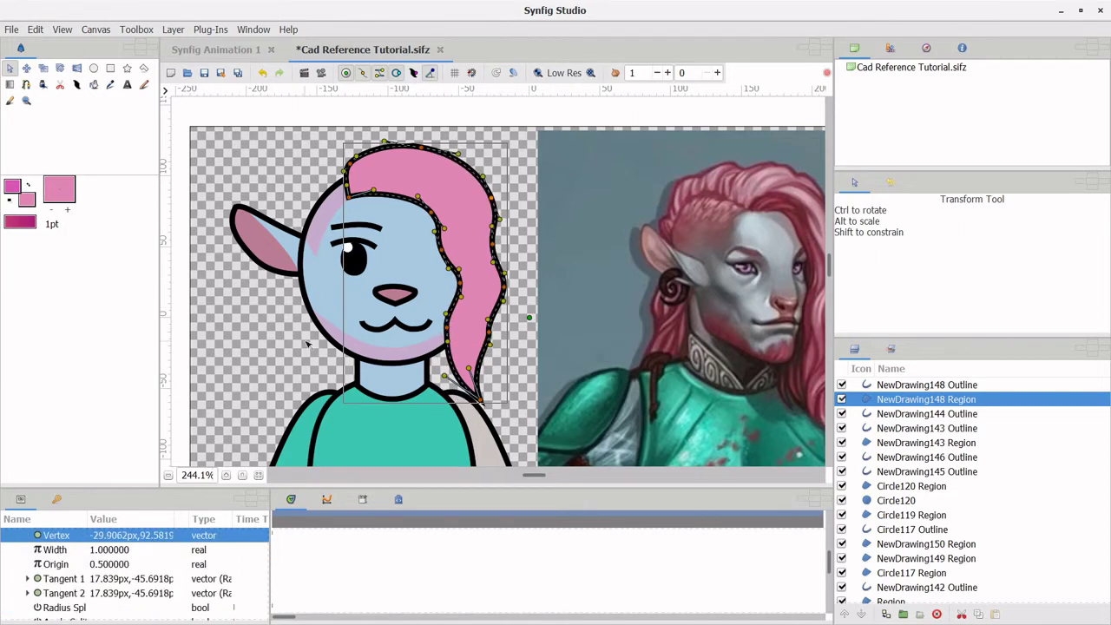
left_click(347, 248)
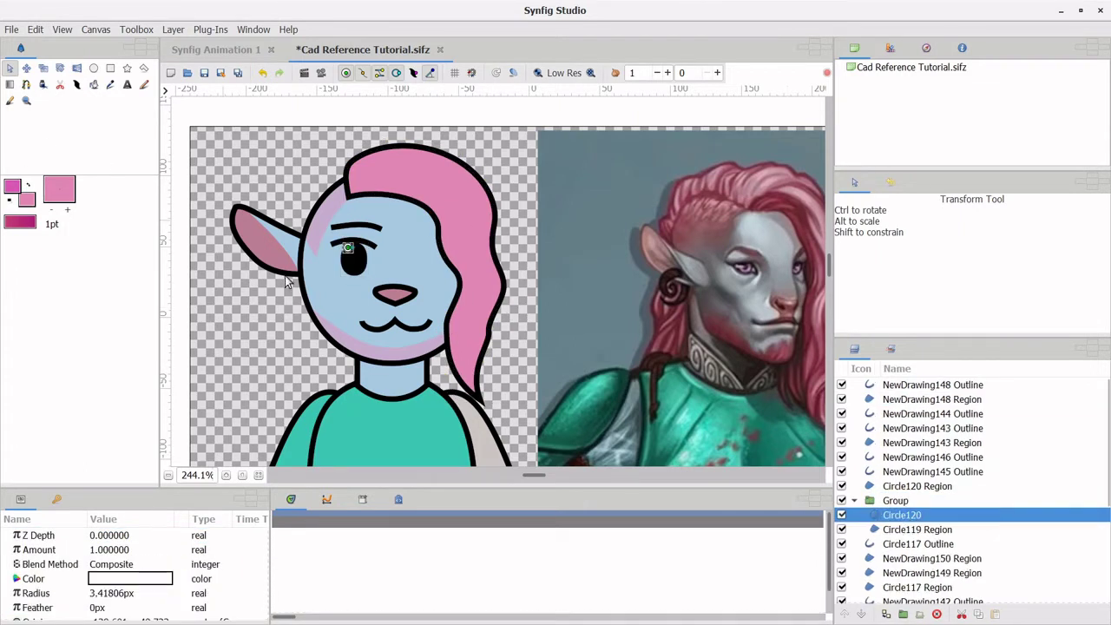
left_click(12, 186)
left_click_drag(461, 304, 441, 330)
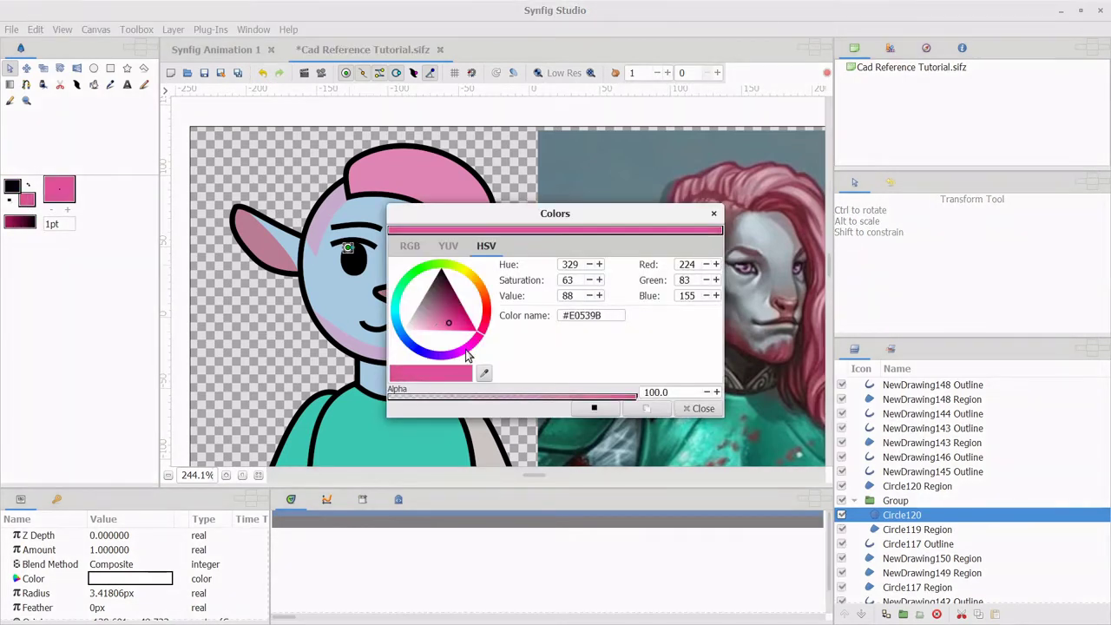
key("Escape")
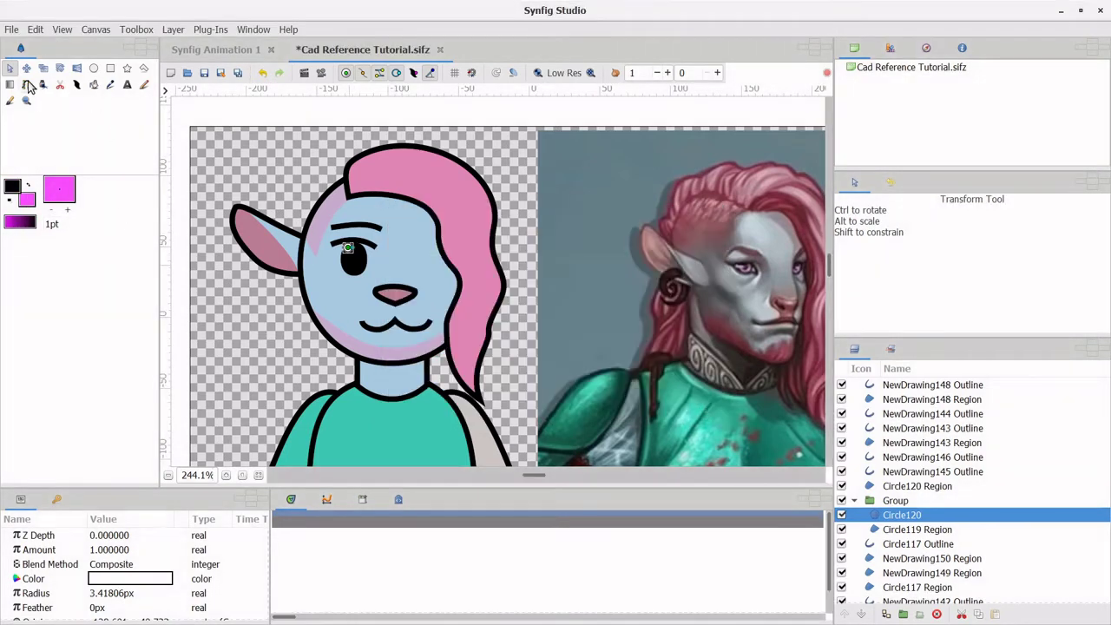
left_click(10, 84)
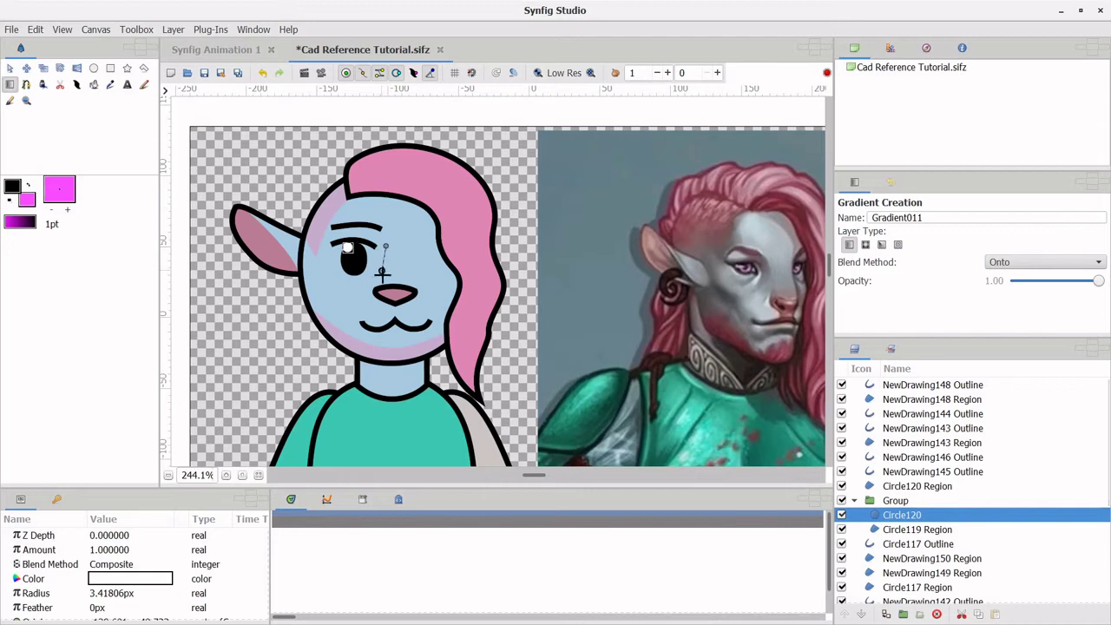
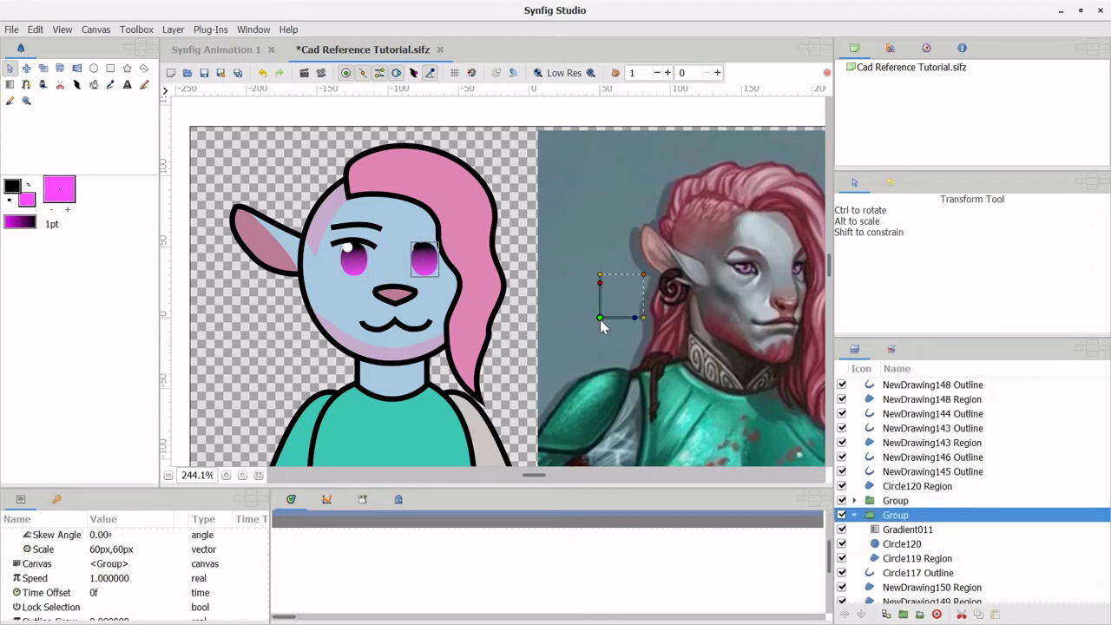
Raise Circle120 above Gradient011 and split the tangents at the collar point
left_click(902, 543)
left_click(843, 613)
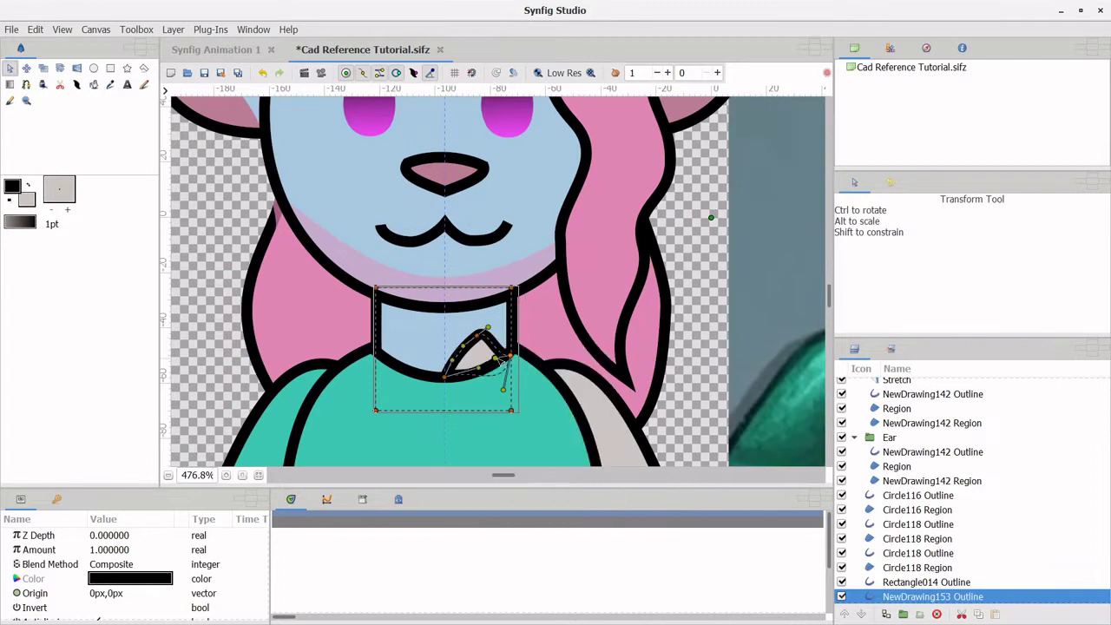
right_click(509, 315)
left_click(546, 429)
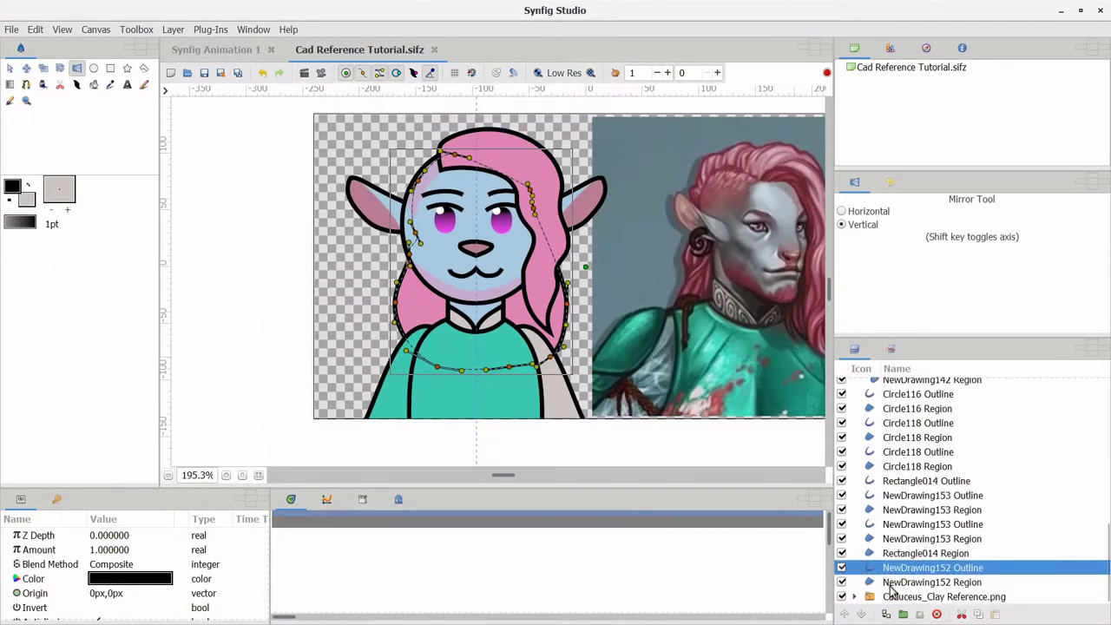
left_click(896, 457)
Group the body layers from Circle116 Outline to Rectangle014 Region as 'Torso'
left_click(896, 457)
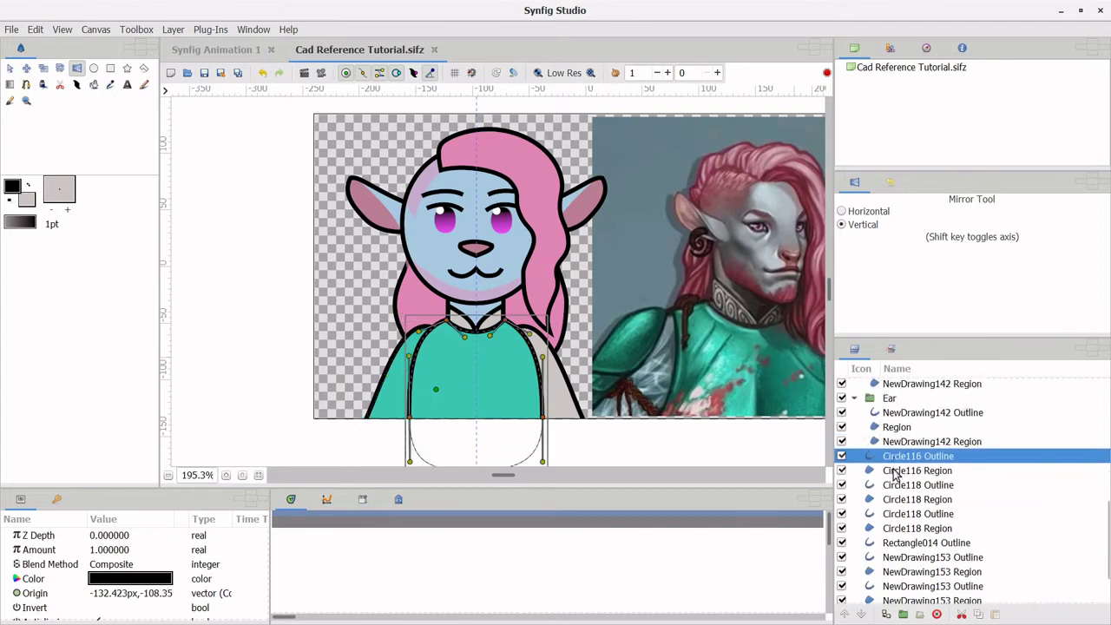
scroll(907, 573, "down", 2)
left_click(906, 583, "shift")
left_click(909, 556, "shift")
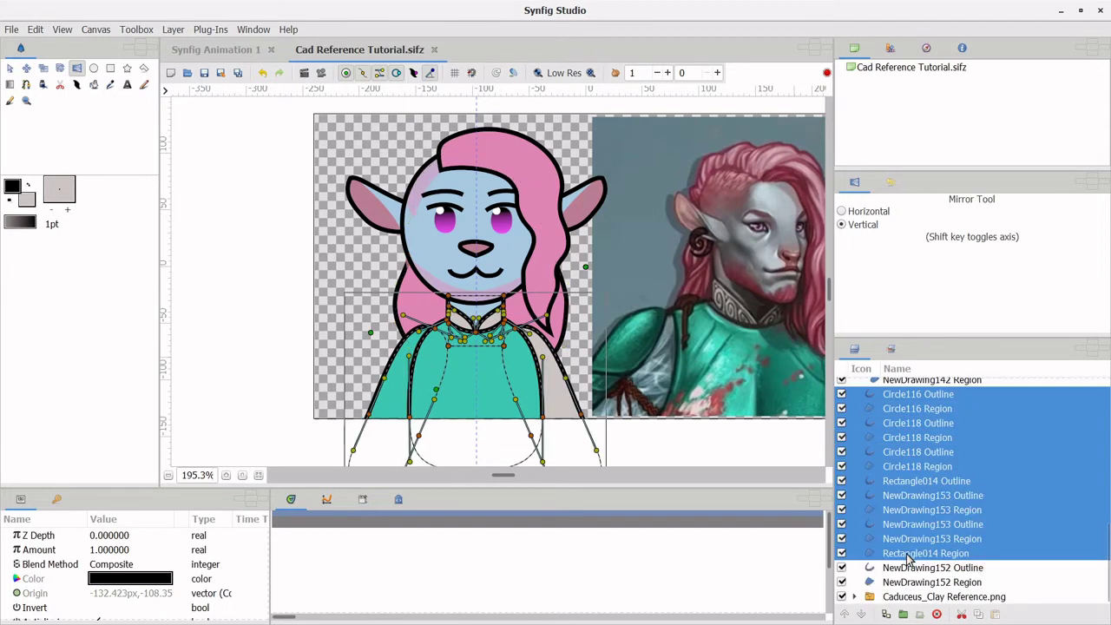
left_click(903, 613)
double_click(898, 553)
type("Torso")
key("Return")
Group the head layers from NewDrawing148 Outline through the Ear groups as 'Head'
left_click(854, 495)
left_click(854, 466)
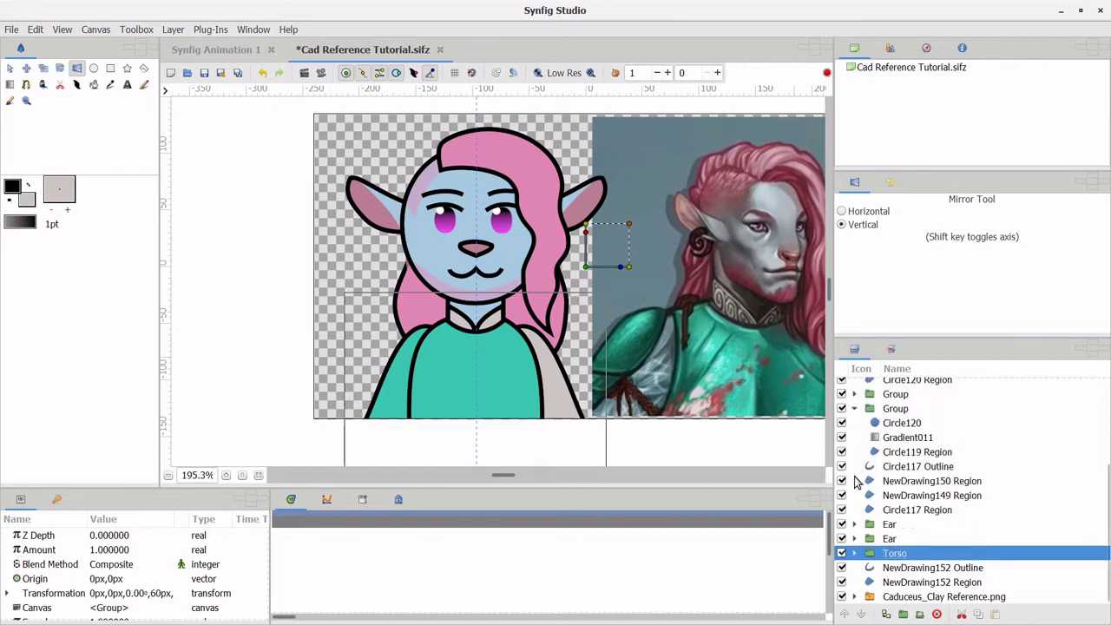
left_click(889, 538)
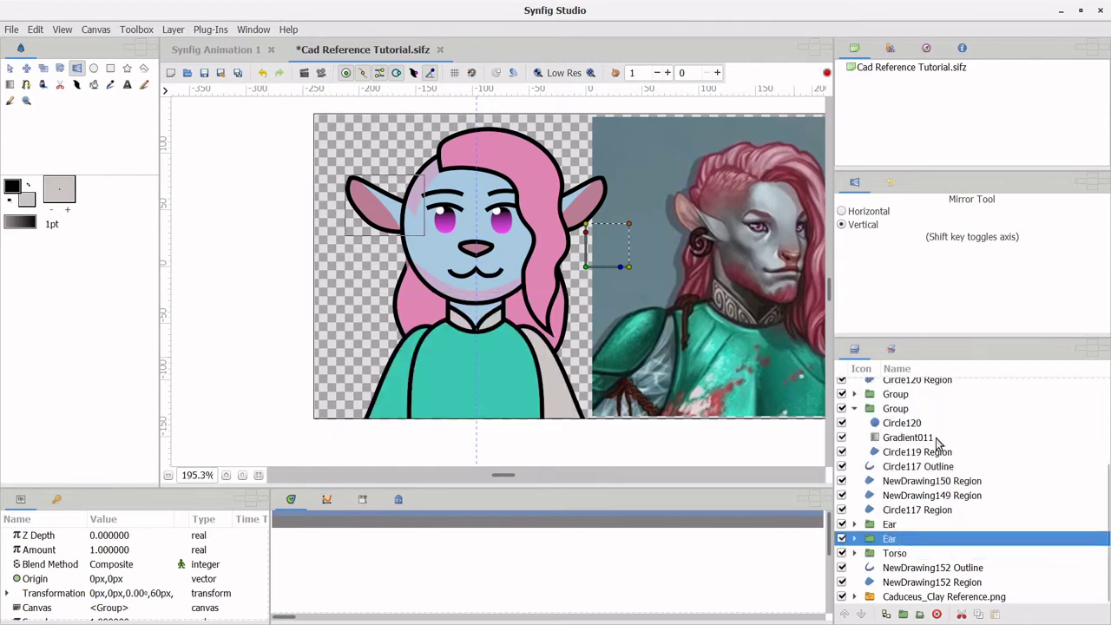
scroll(933, 445, "up", 3)
left_click(901, 391, "shift")
left_click(903, 614)
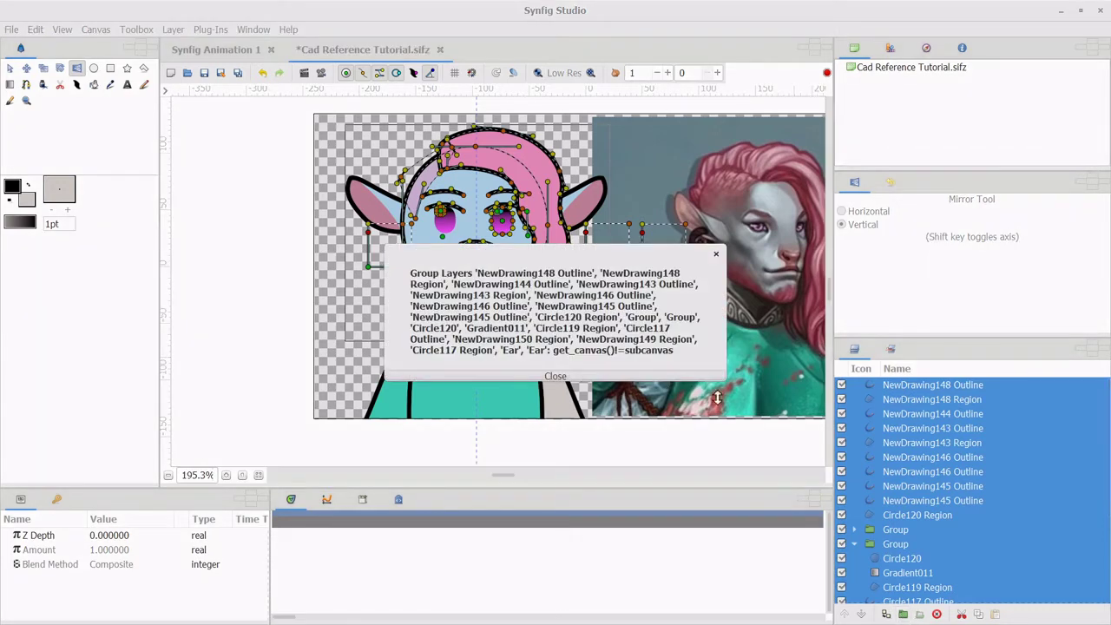
key("Escape")
scroll(906, 491, "down", 2)
left_click(903, 614)
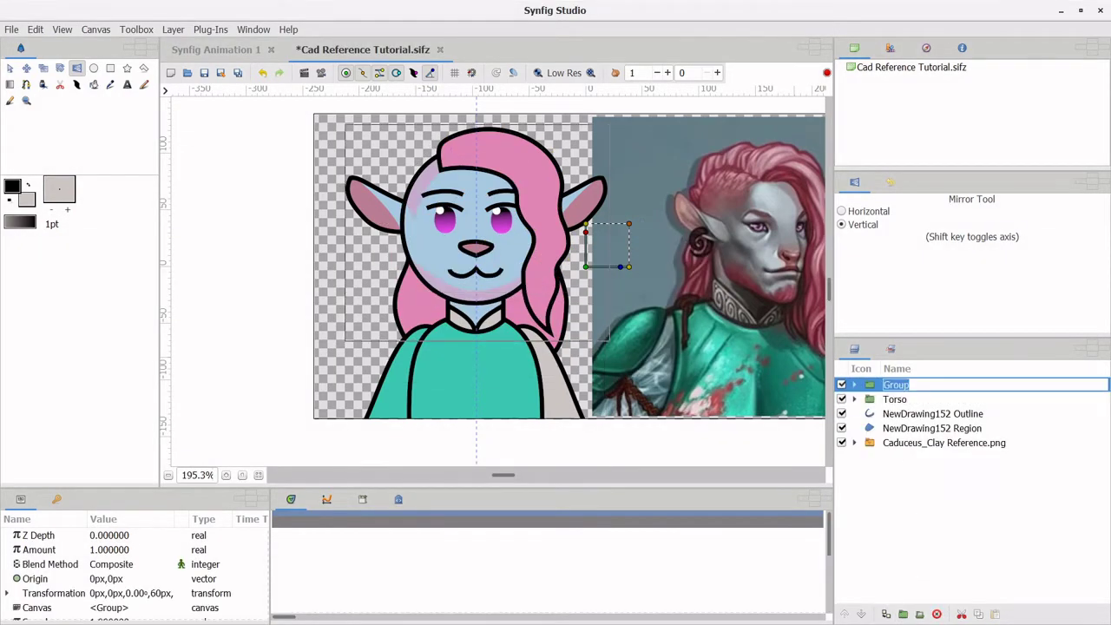
type("Head")
key("Return")
Group the NewDrawing152 Outline and Region layers as 'Hair (Behind)'
left_click(895, 414)
left_click(894, 428, "shift")
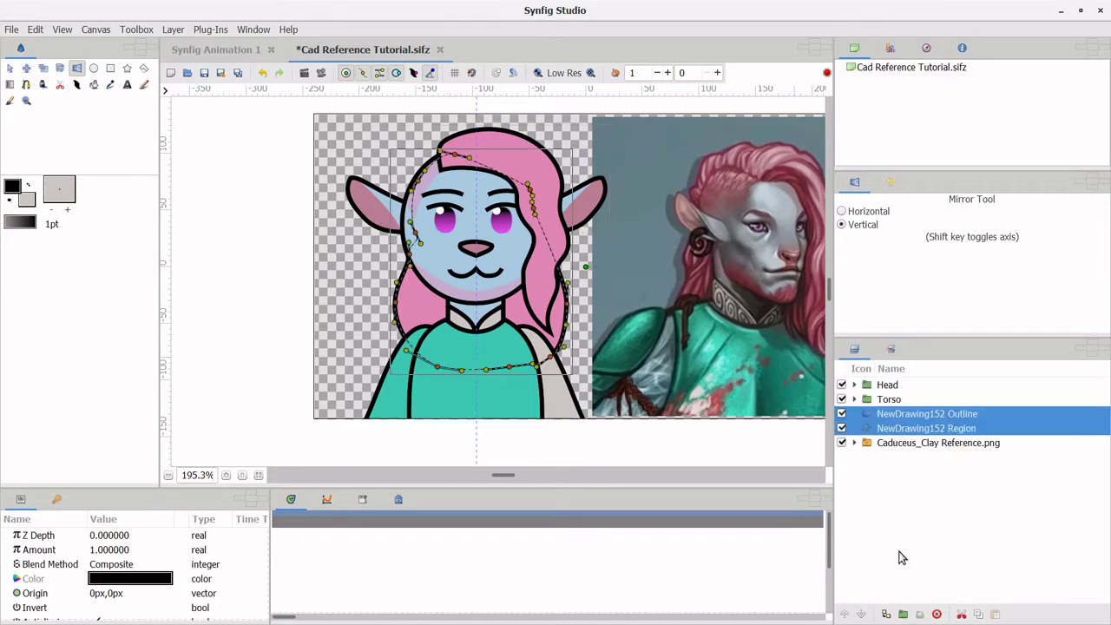
left_click(903, 614)
type("H")
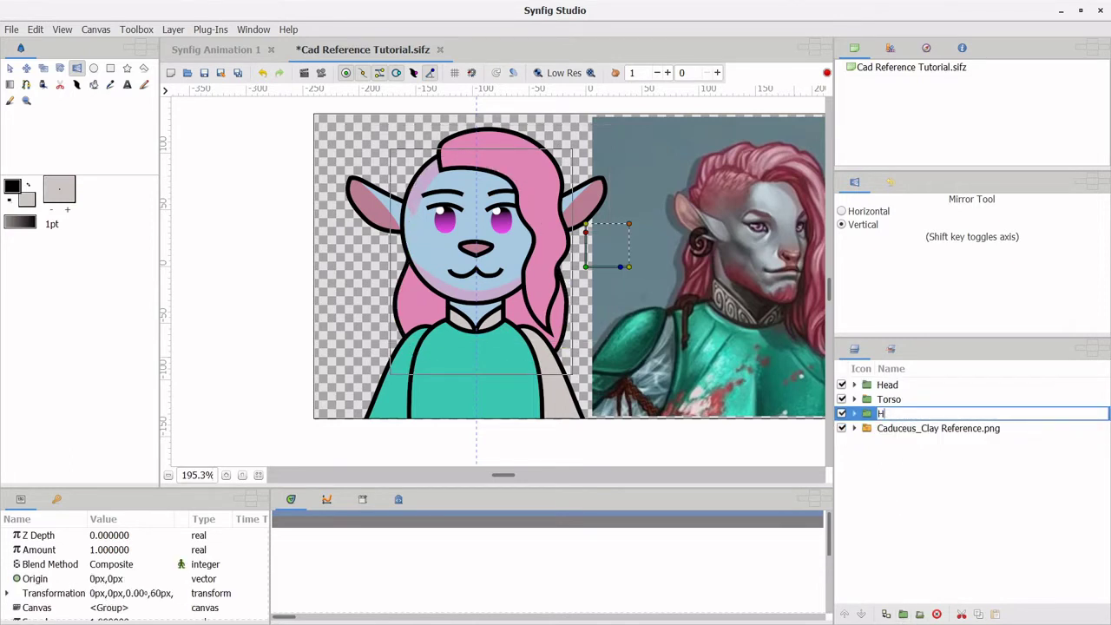
type("ear)")
key("Return")
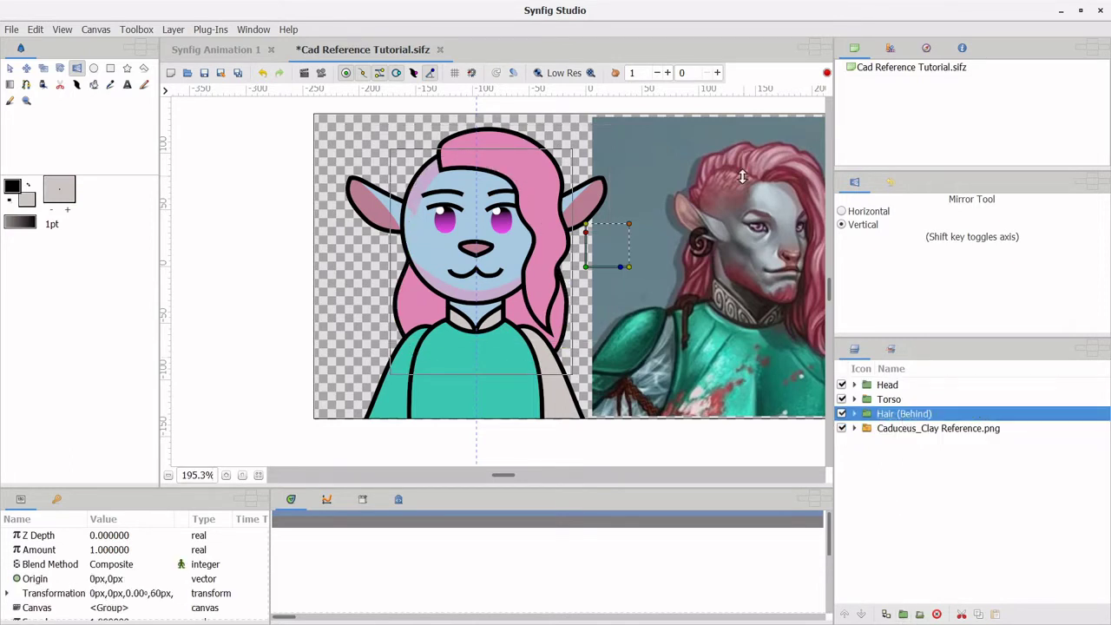
Add a Rotate layer inside the Head group with its pivot at the neck
left_click(855, 385)
left_click(908, 399)
right_click(910, 399)
mouse_move(857, 249)
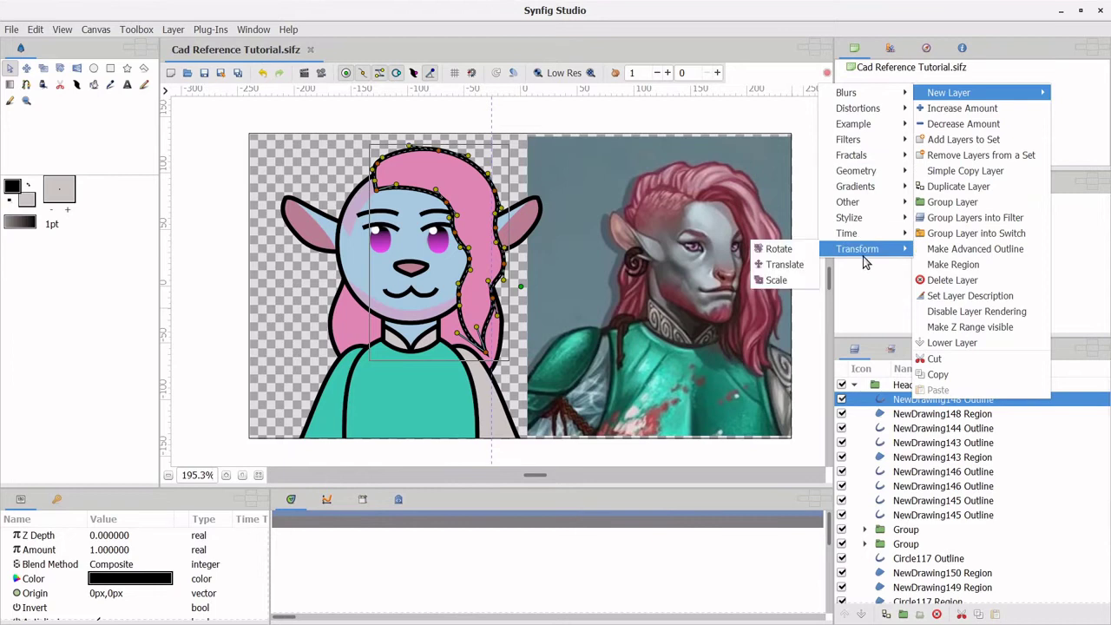
left_click(778, 249)
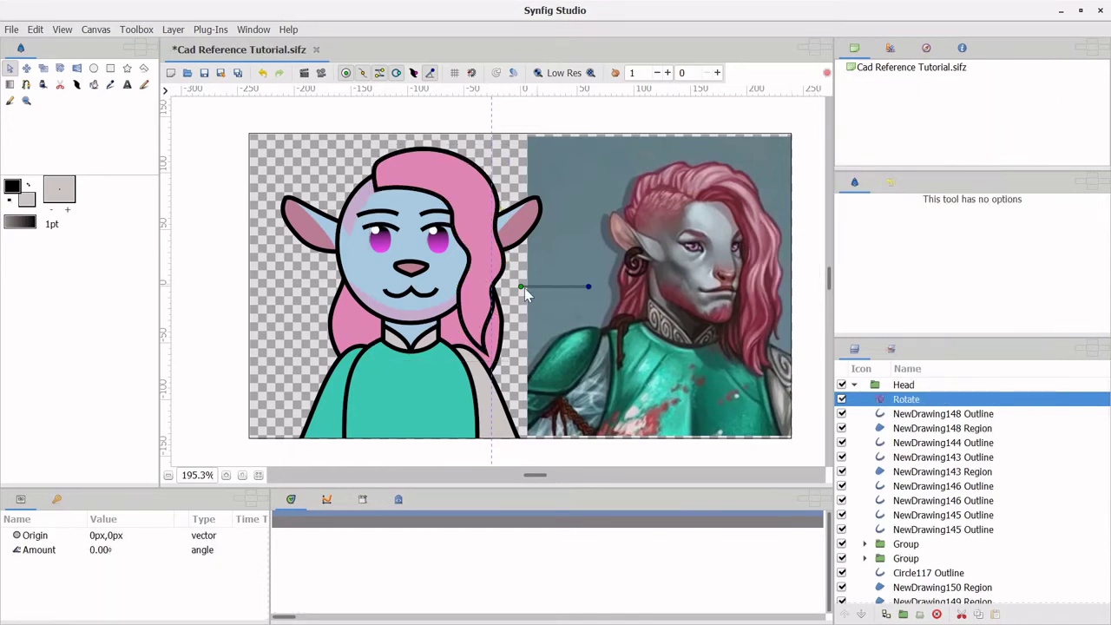
left_click_drag(524, 292, 421, 344)
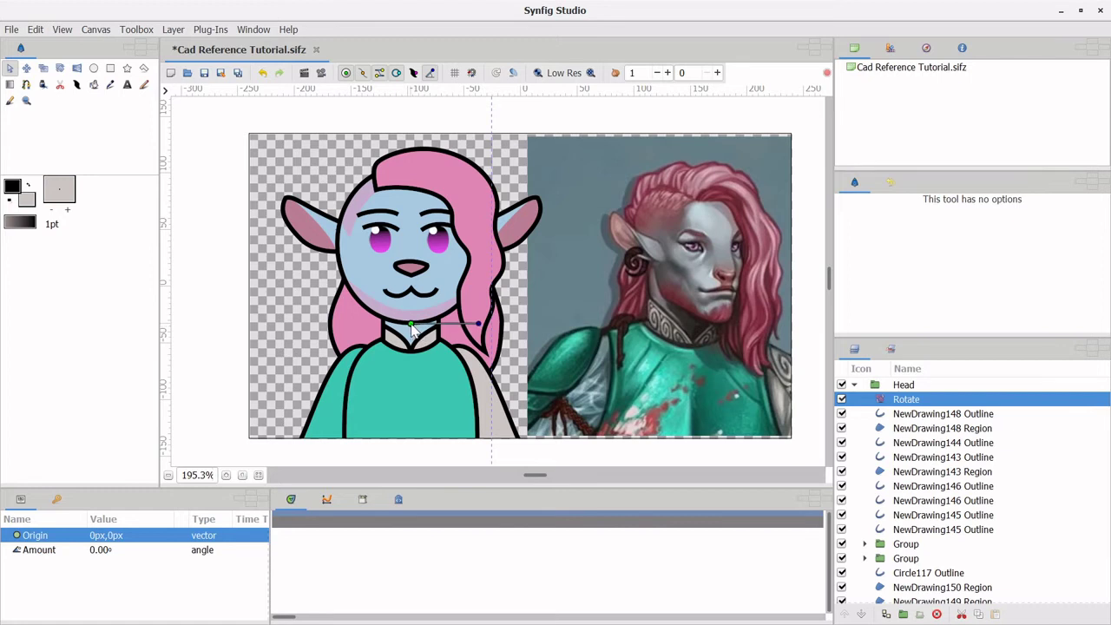
Add a Translate layer above the Rotate layer, nudge the head up, and test-tilt it
right_click(910, 402)
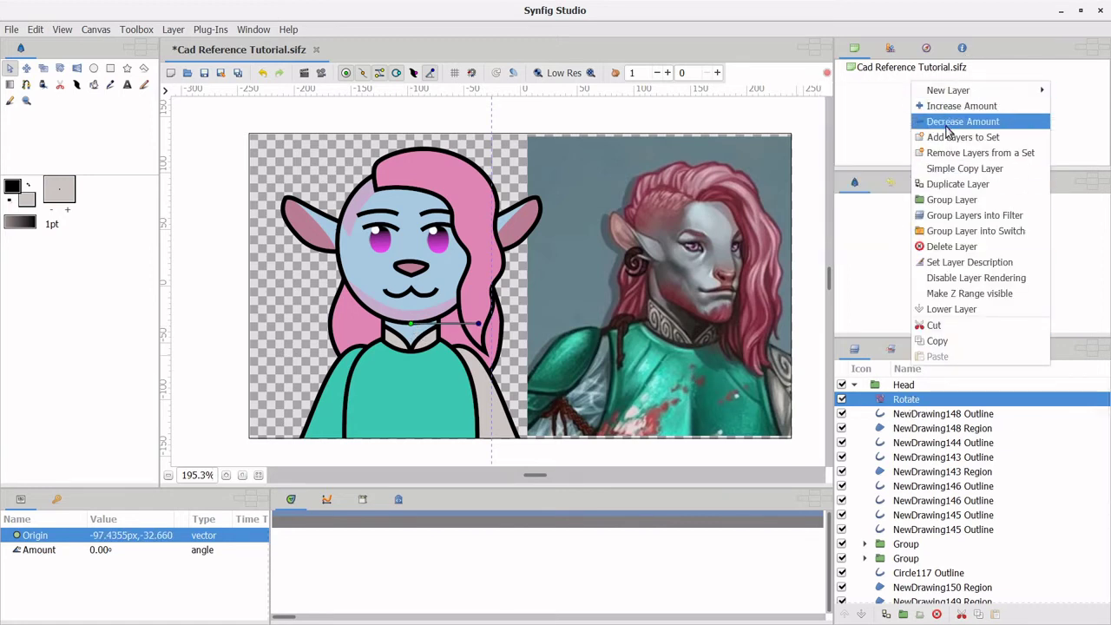
mouse_move(857, 247)
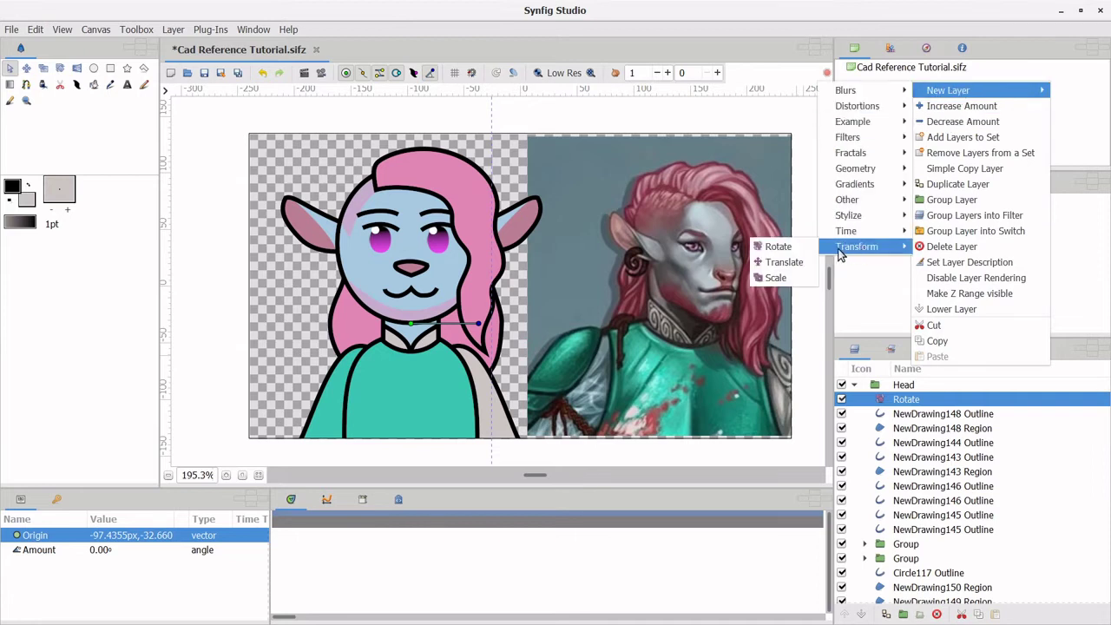
left_click(784, 262)
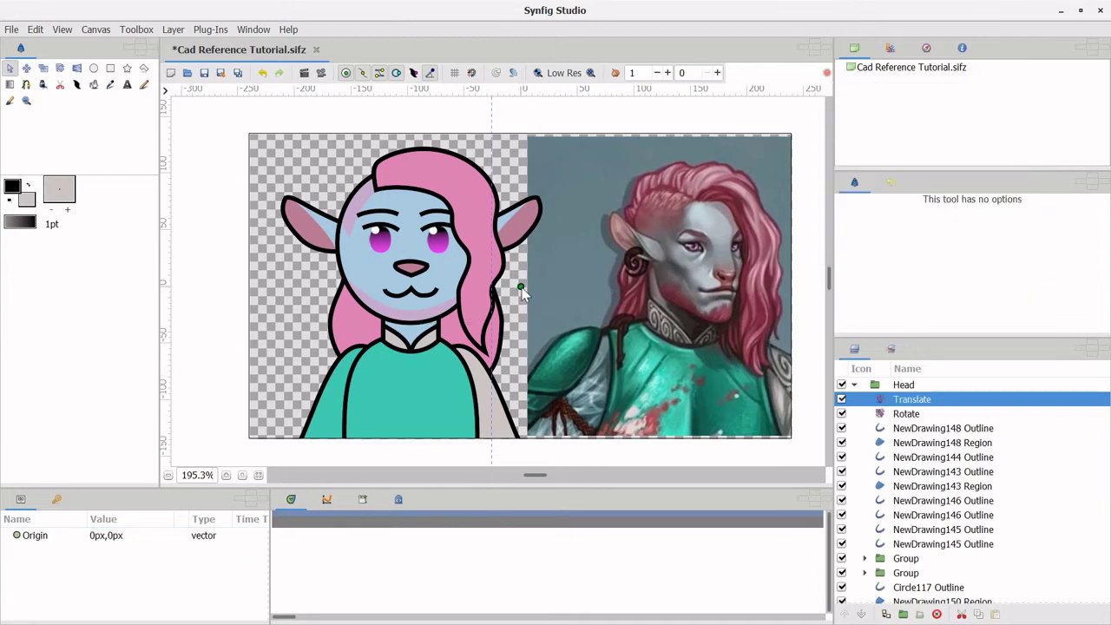
left_click_drag(521, 289, 520, 285)
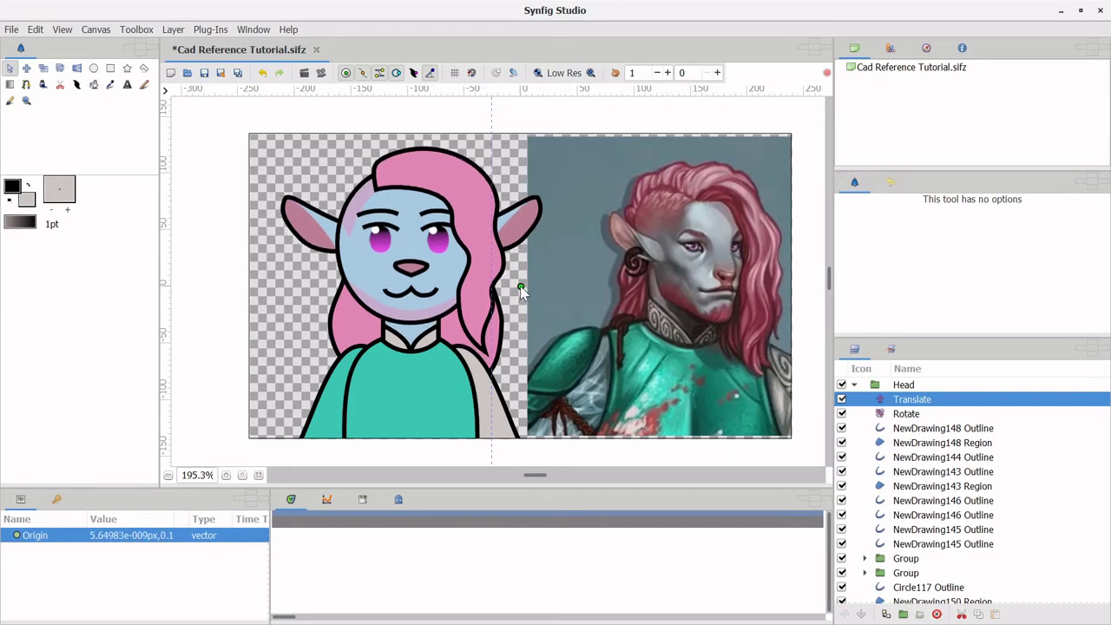
left_click(901, 415)
left_click_drag(483, 322, 480, 310)
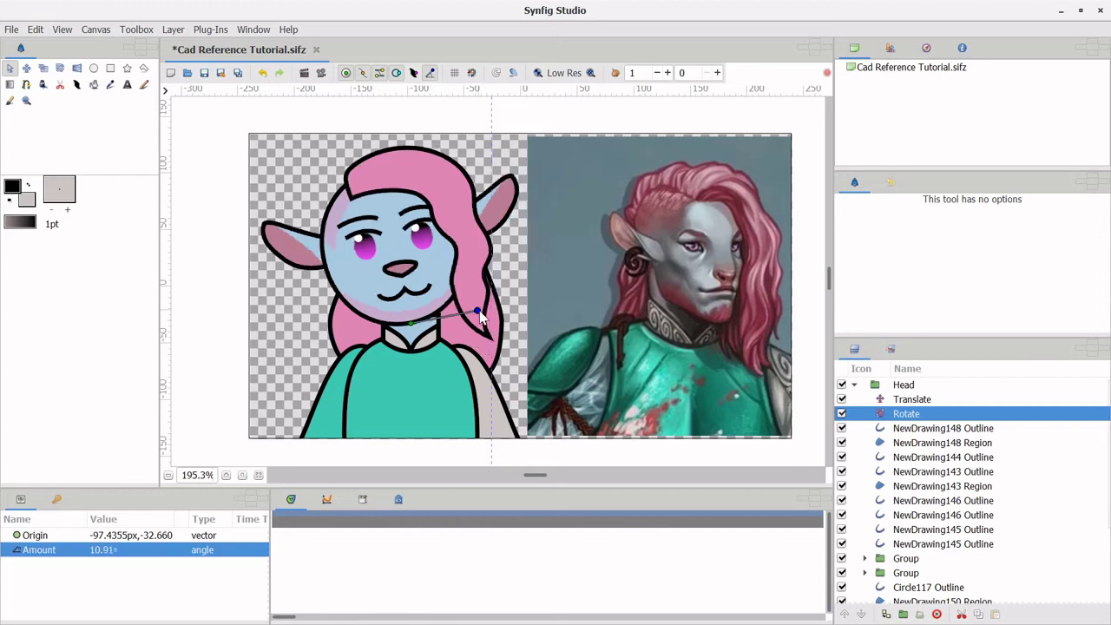
key("ctrl+z")
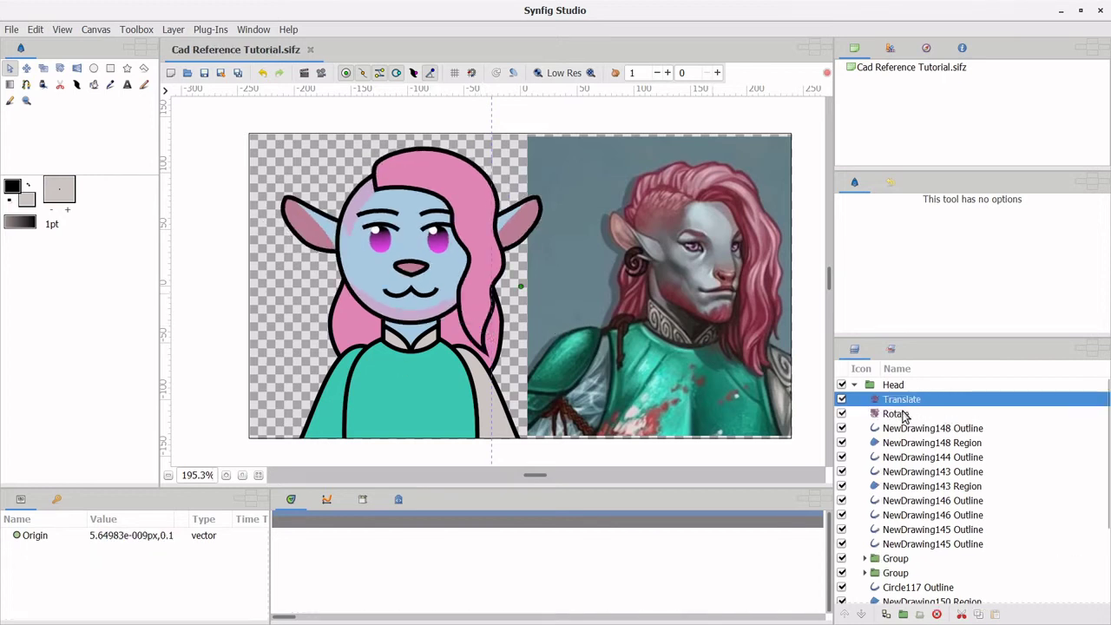
Copy the Translate and Rotate layers and paste them into Hair (Behind)
left_click(902, 414, "ctrl")
right_click(903, 414)
left_click(950, 341)
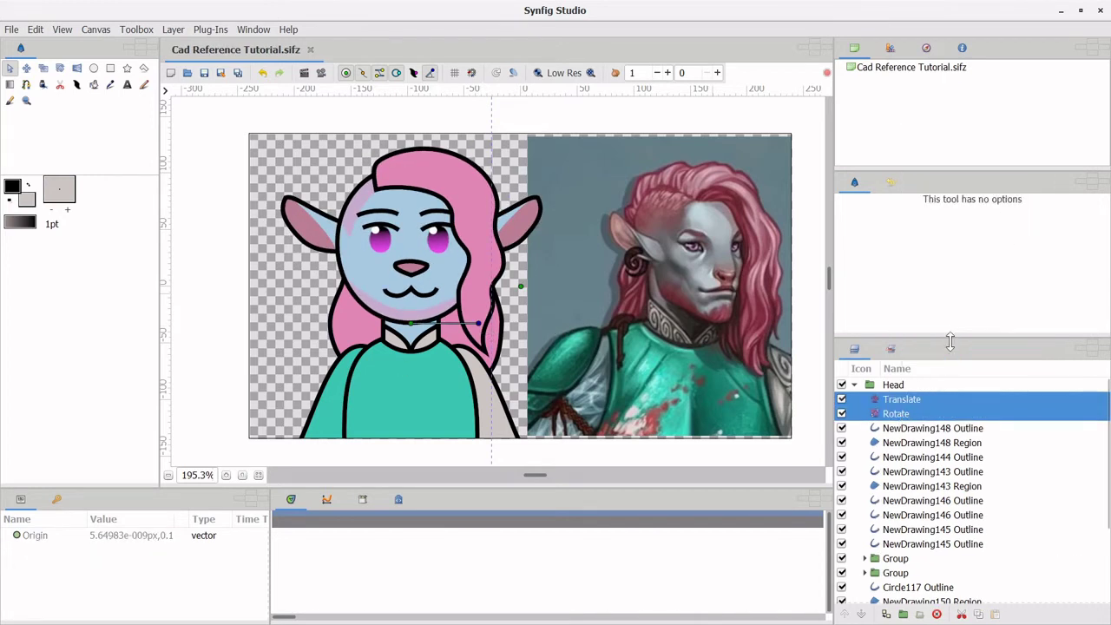
left_click(854, 384)
left_click(854, 414)
right_click(903, 428)
left_click(946, 499)
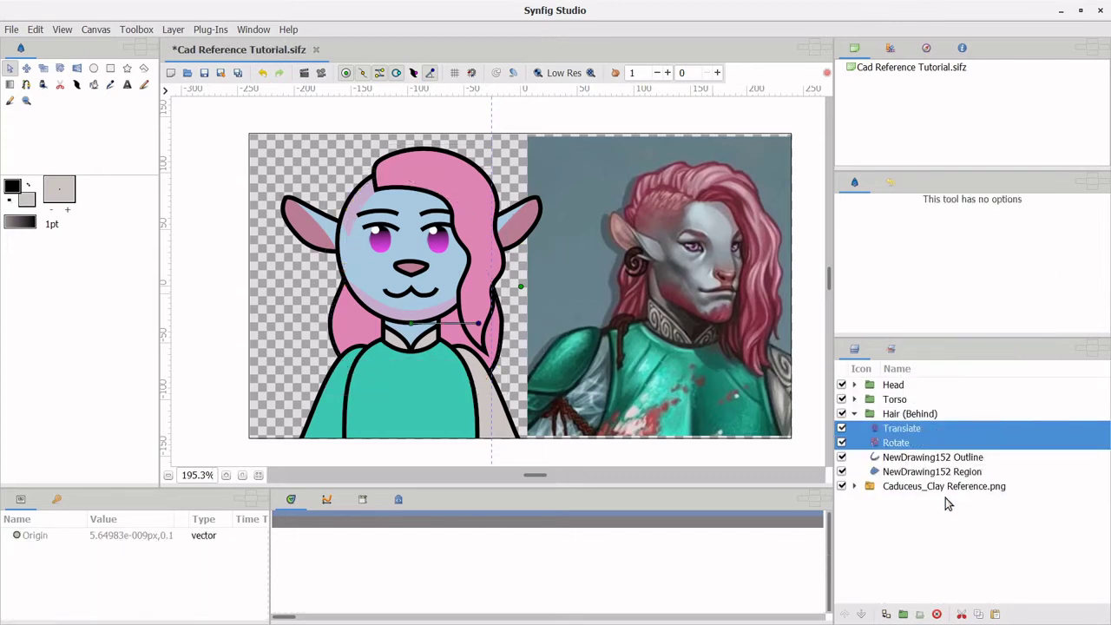
Add Rotate layers to both Ear groups, pivoting at the ear bases, tilting one ~7°
right_click(914, 573)
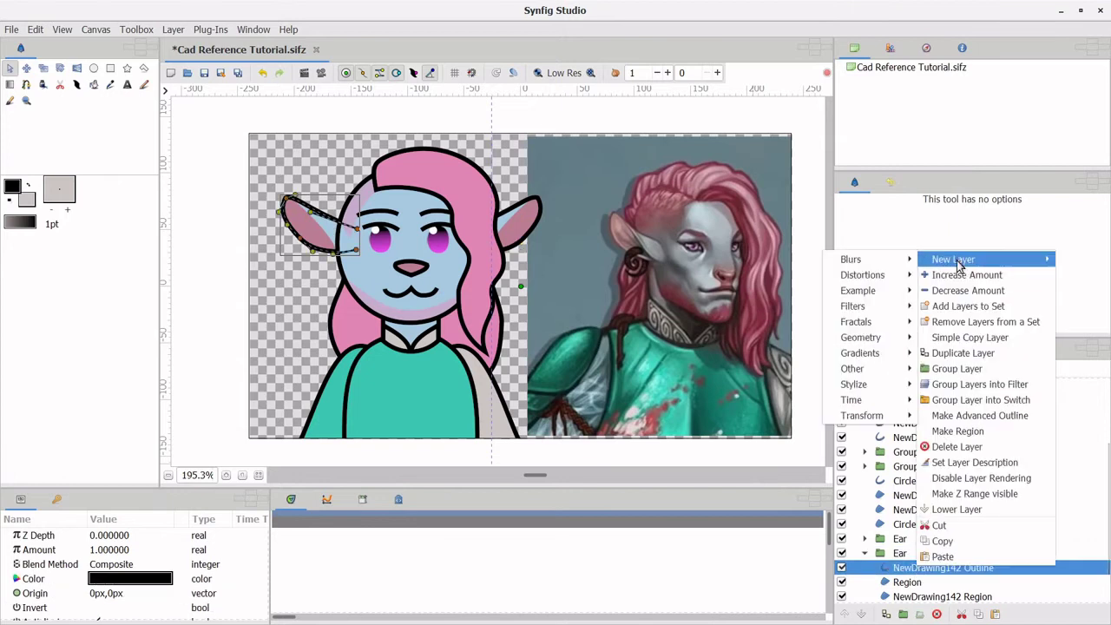
left_click(785, 417)
left_click_drag(349, 238, 340, 229)
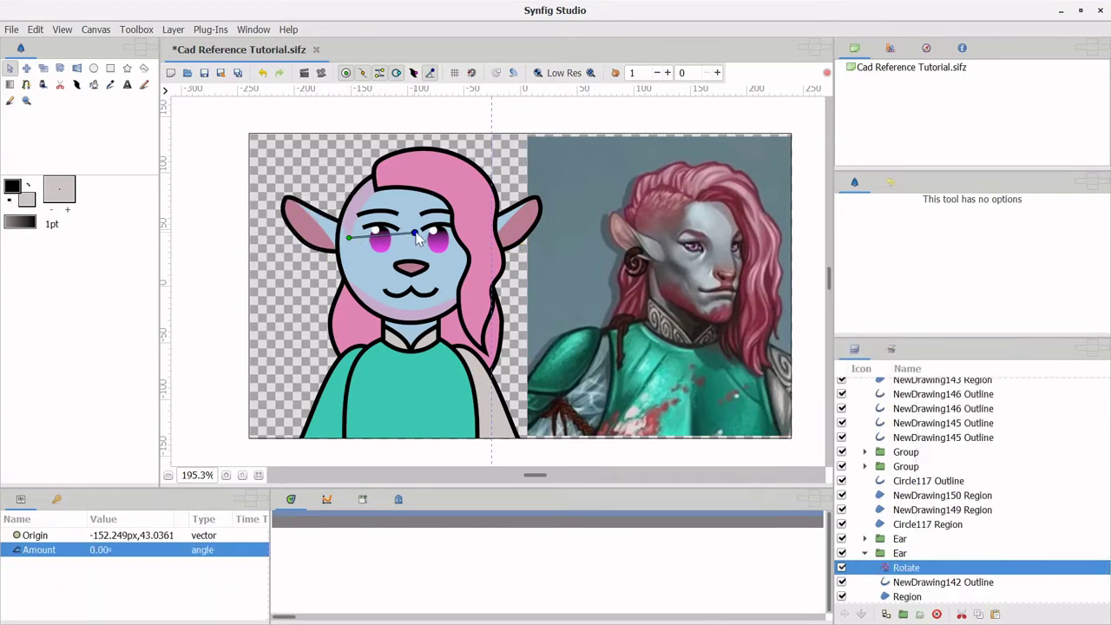
left_click(865, 553)
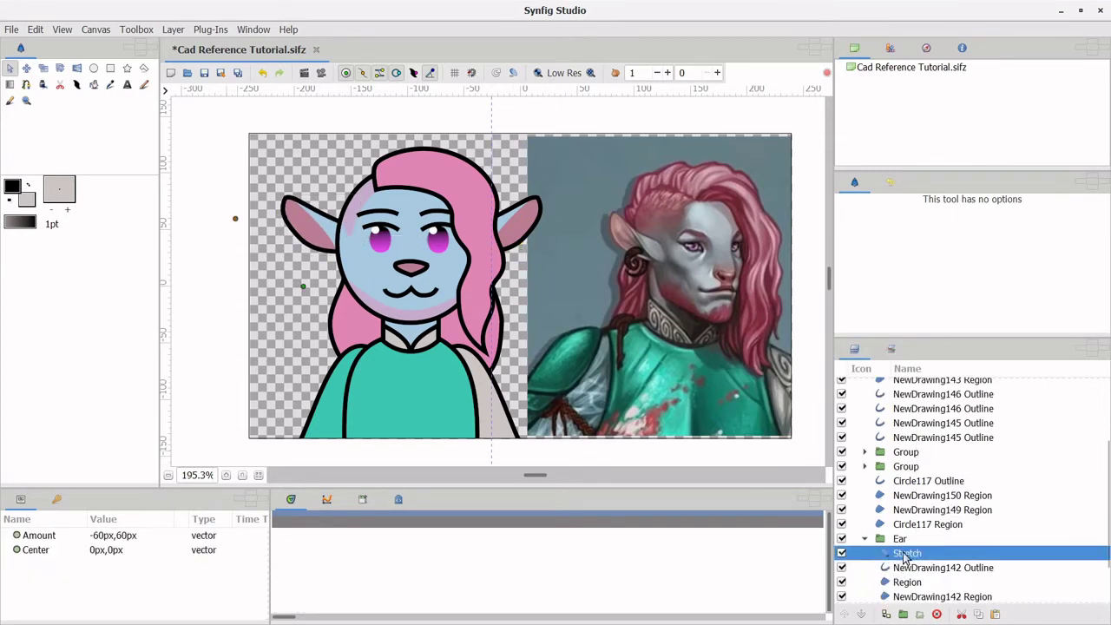
right_click(920, 568)
left_click(627, 398)
left_click_drag(236, 285, 405, 228)
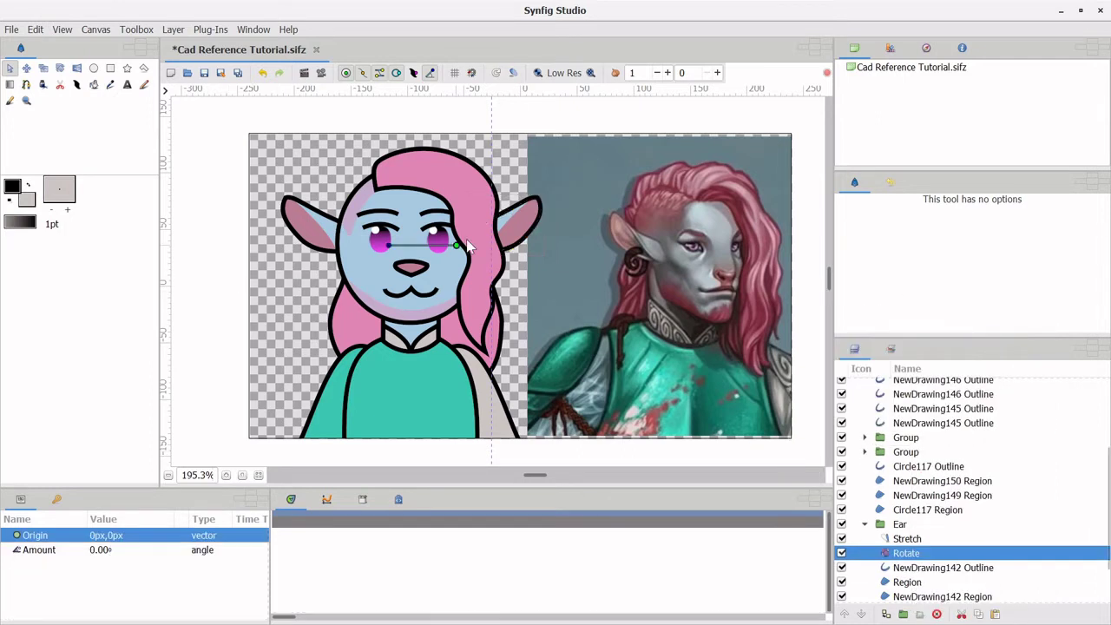
left_click_drag(471, 229, 472, 235)
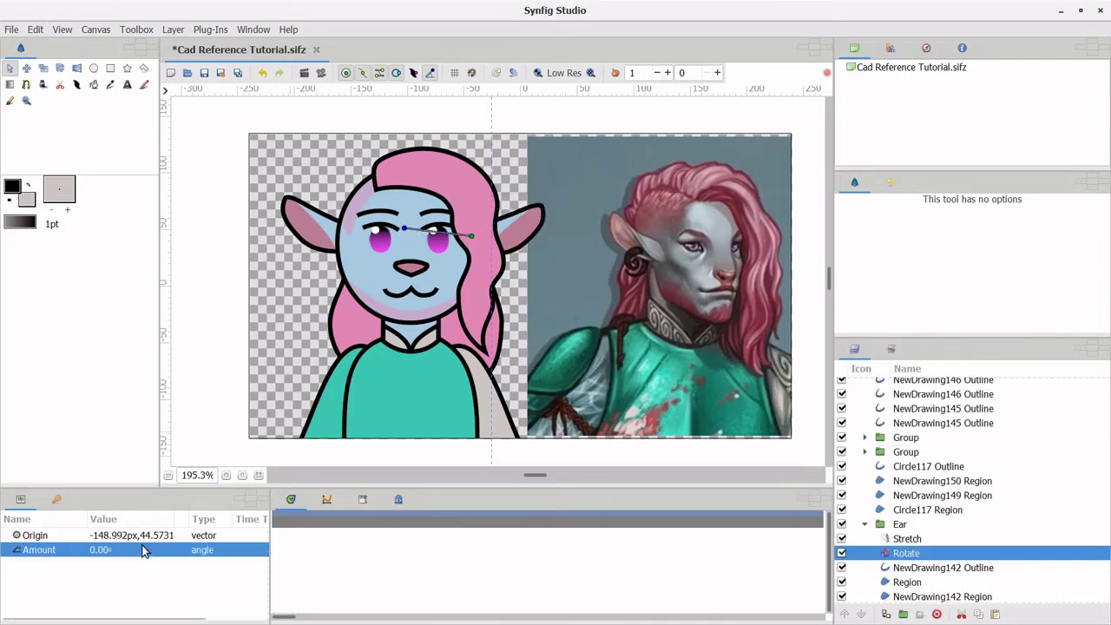
Insert a Translate layer above each of the two iris circles
right_click(908, 482)
mouse_move(972, 207)
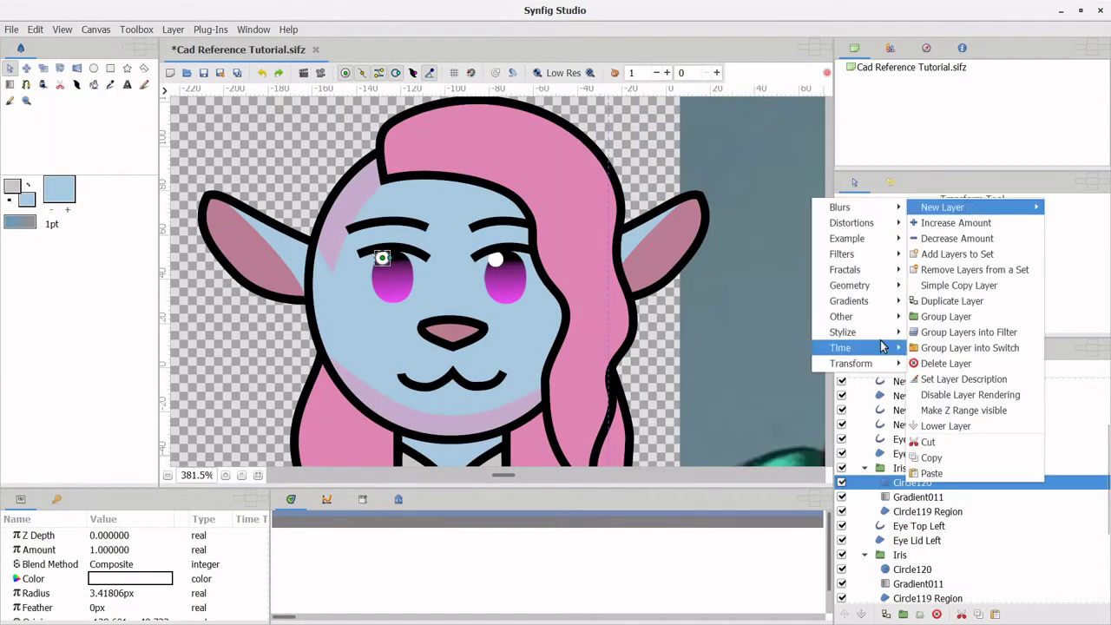
mouse_move(851, 363)
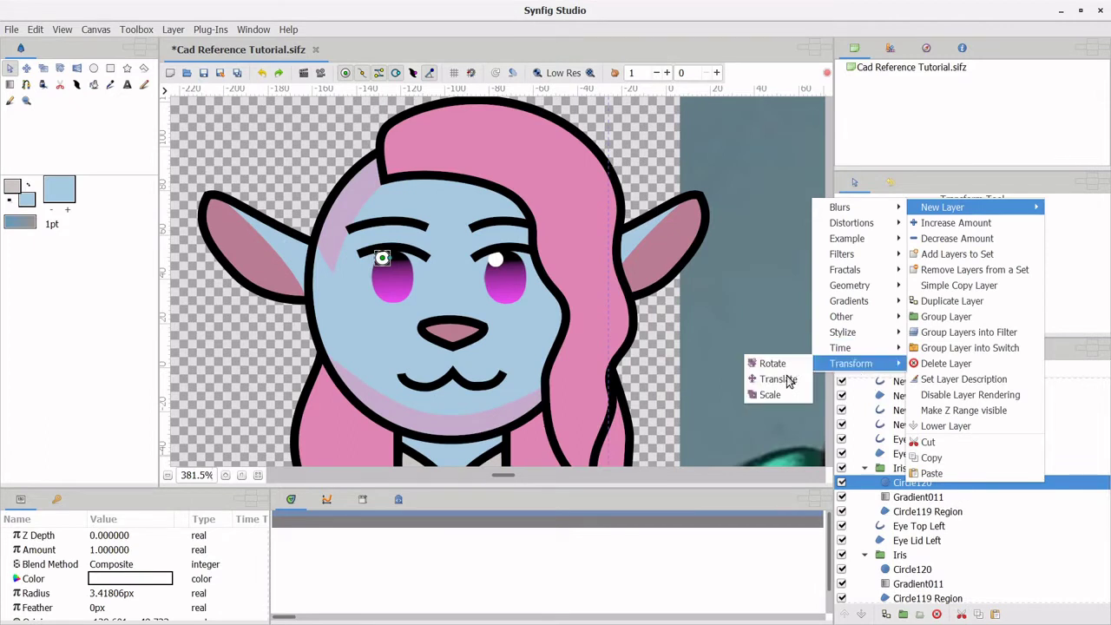
left_click(787, 377)
left_click(898, 585)
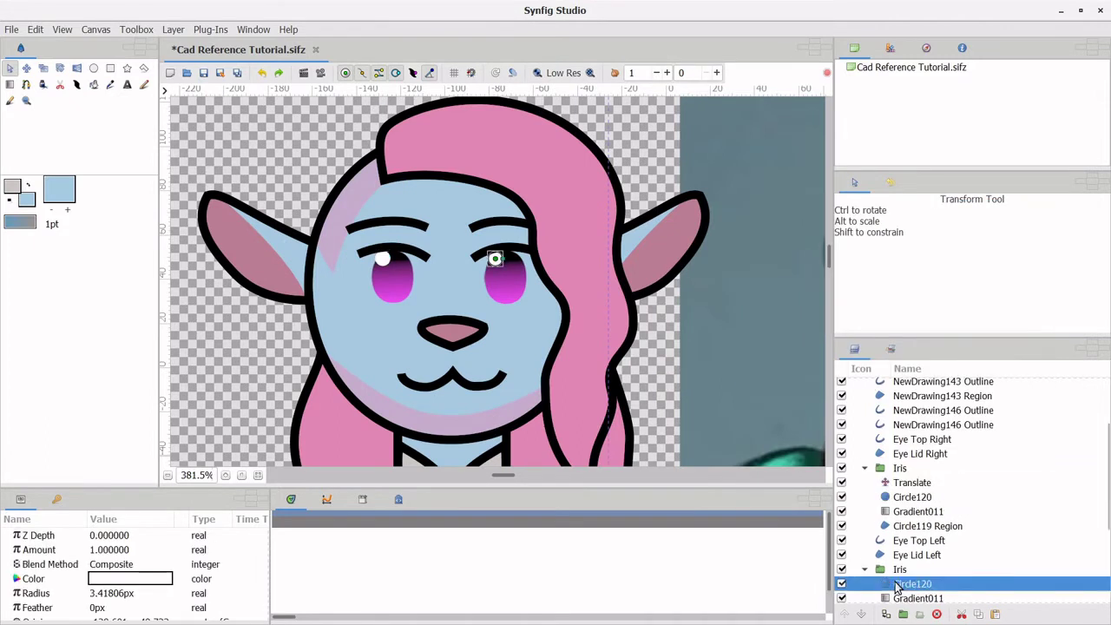
right_click(897, 585)
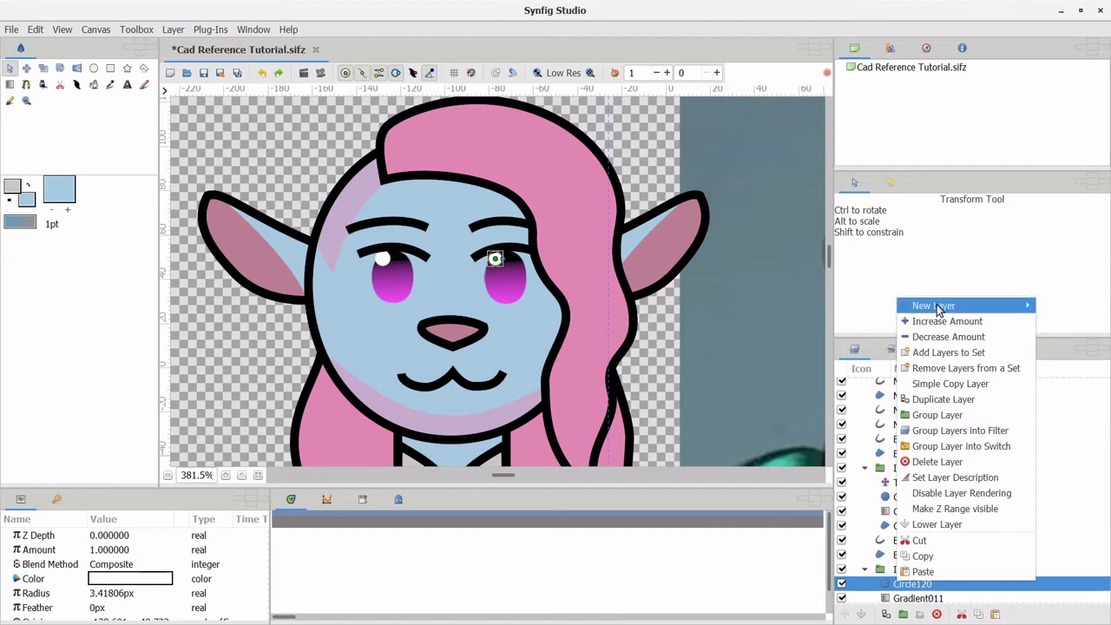
mouse_move(842, 462)
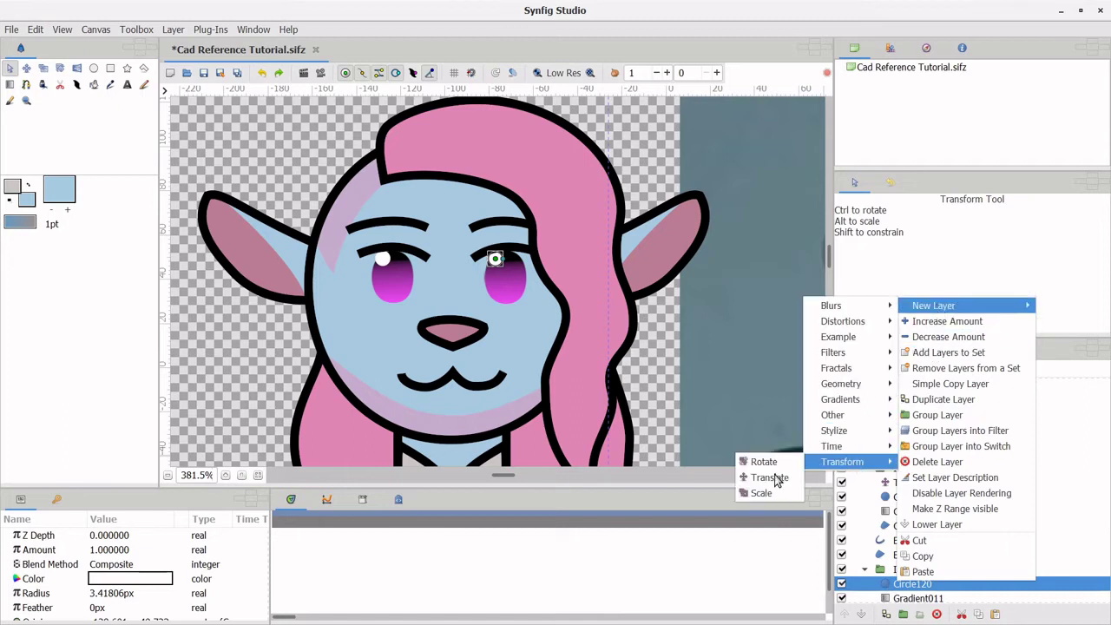
left_click(773, 479)
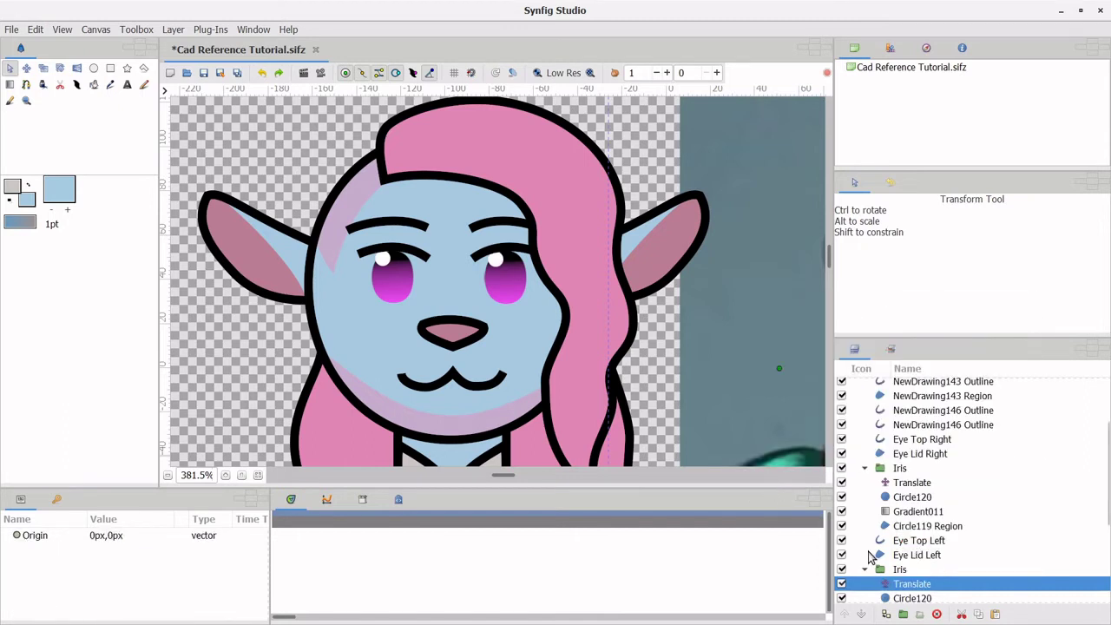
Rename the brow outlines Eye Top Right and Eye Top Left, and raise the Iris group
scroll(497, 339, "up", 1)
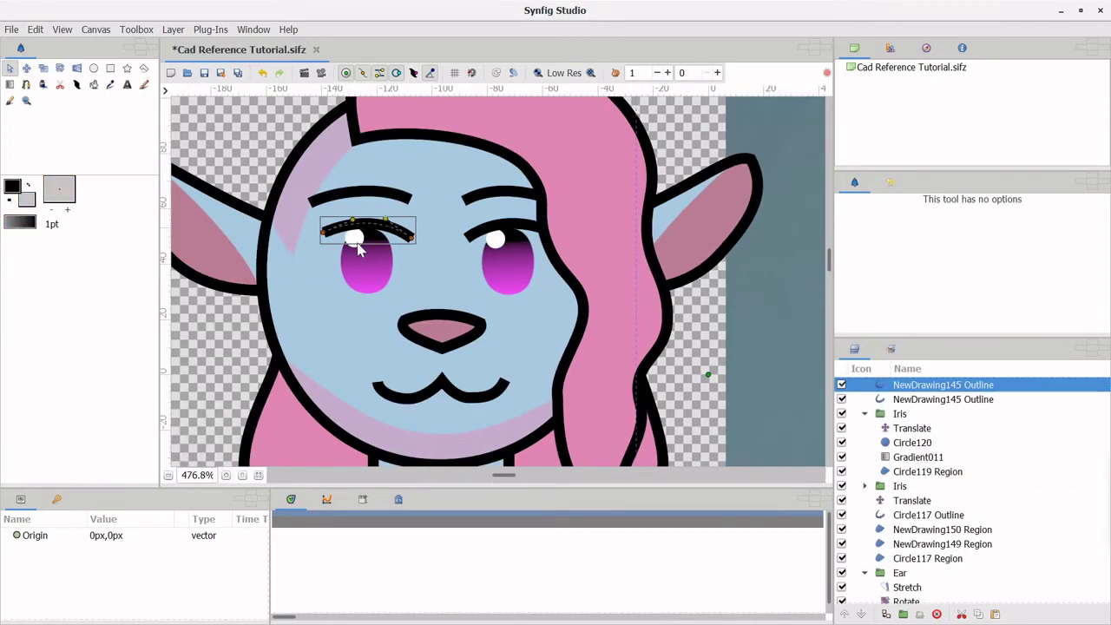
left_click(347, 227)
left_click(866, 475)
double_click(915, 447)
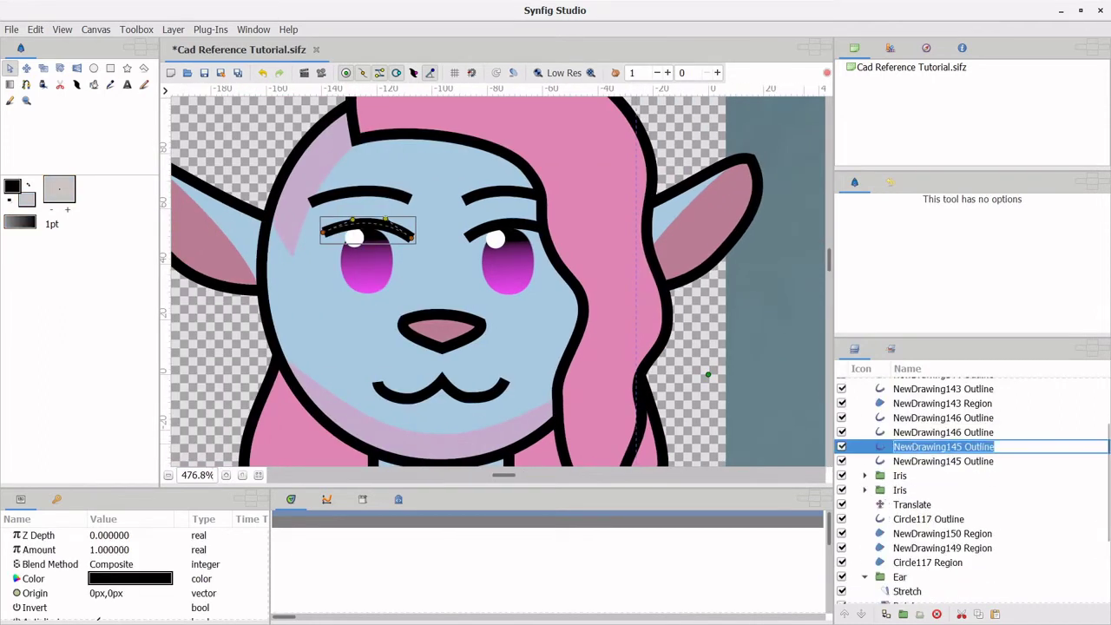
type("Eye Top R")
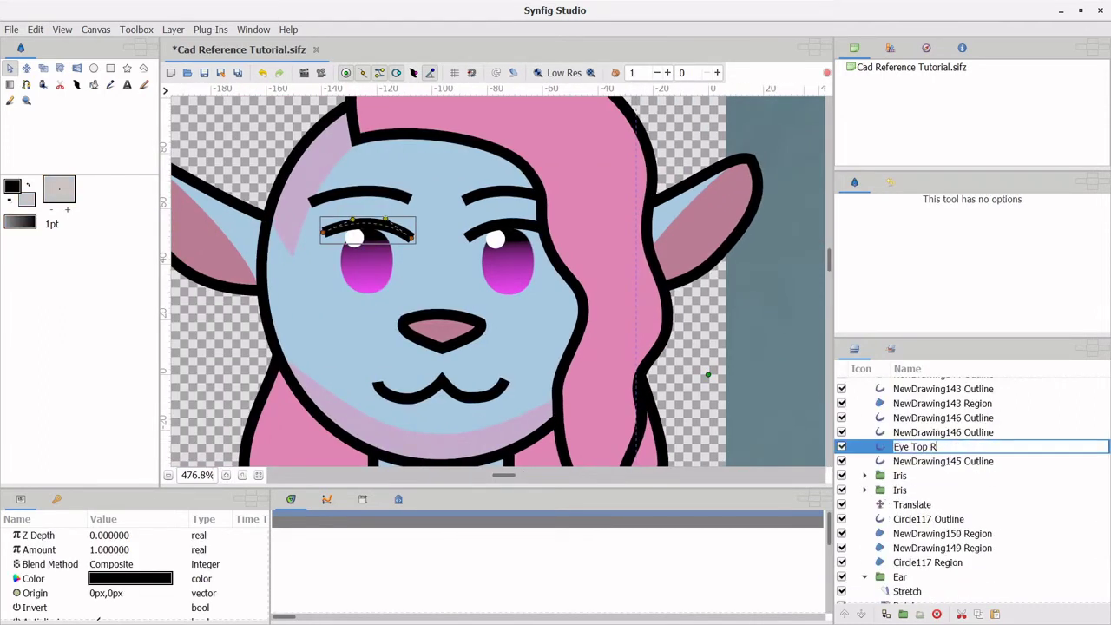
type("ight")
key("Return")
double_click(915, 461)
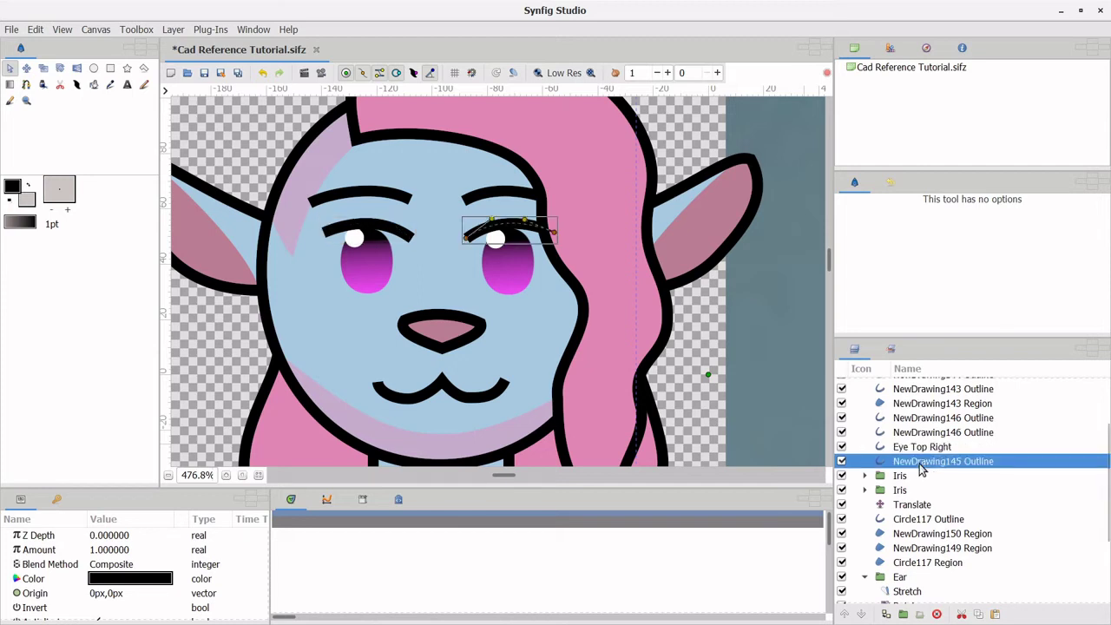
type("Eye Top Left")
key("Return")
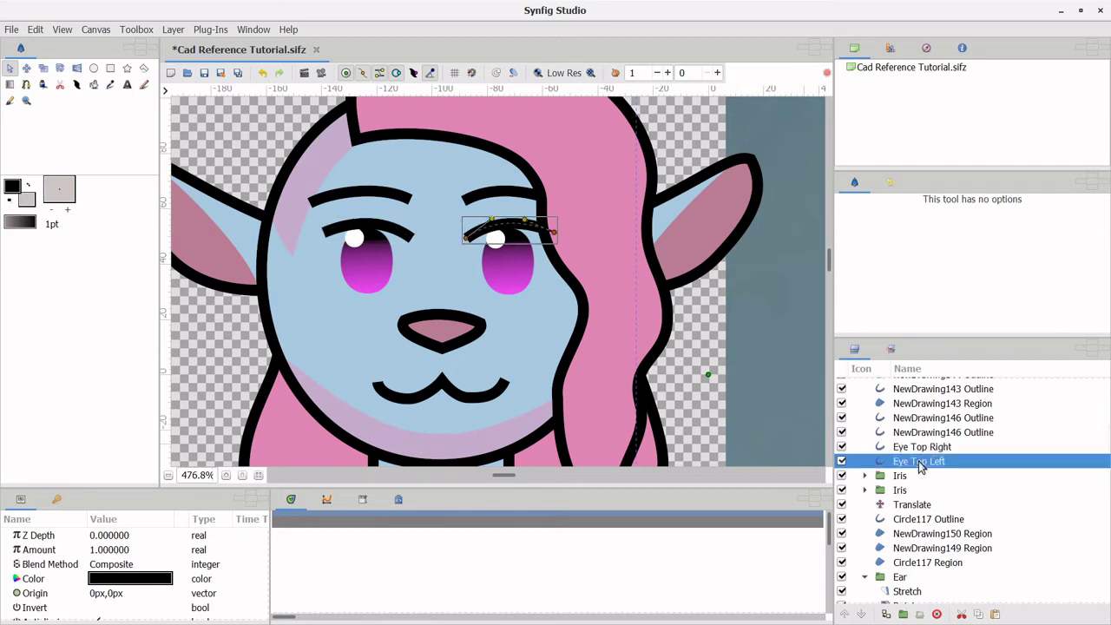
left_click(899, 475)
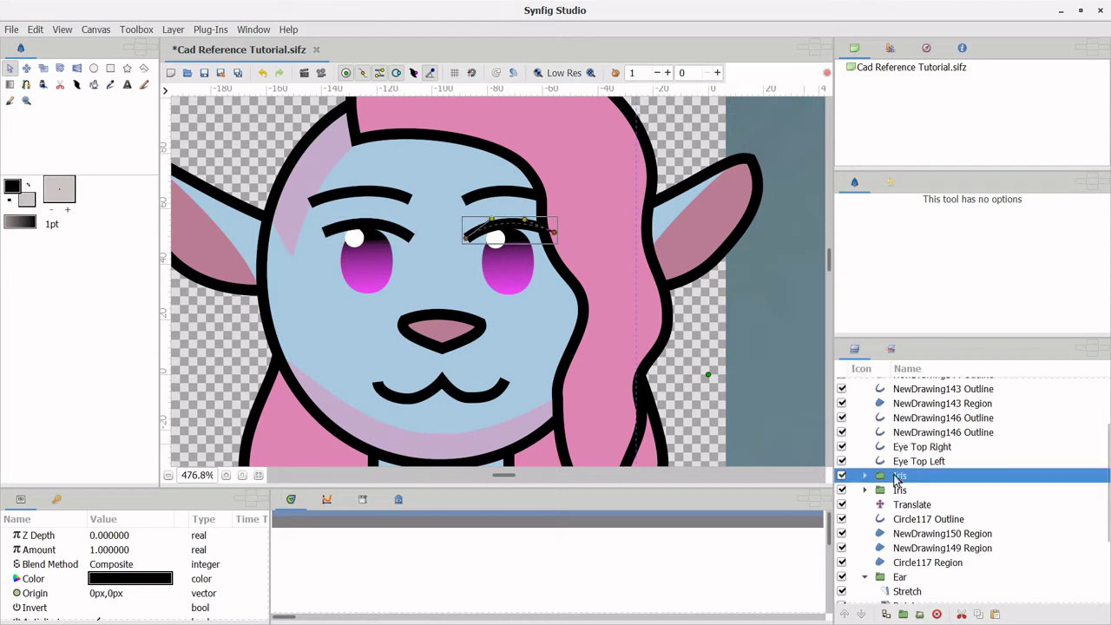
left_click(844, 614)
Draw an eyelid stroke over the left eye named Eye Lid Right, shaping its curve
left_click(42, 85)
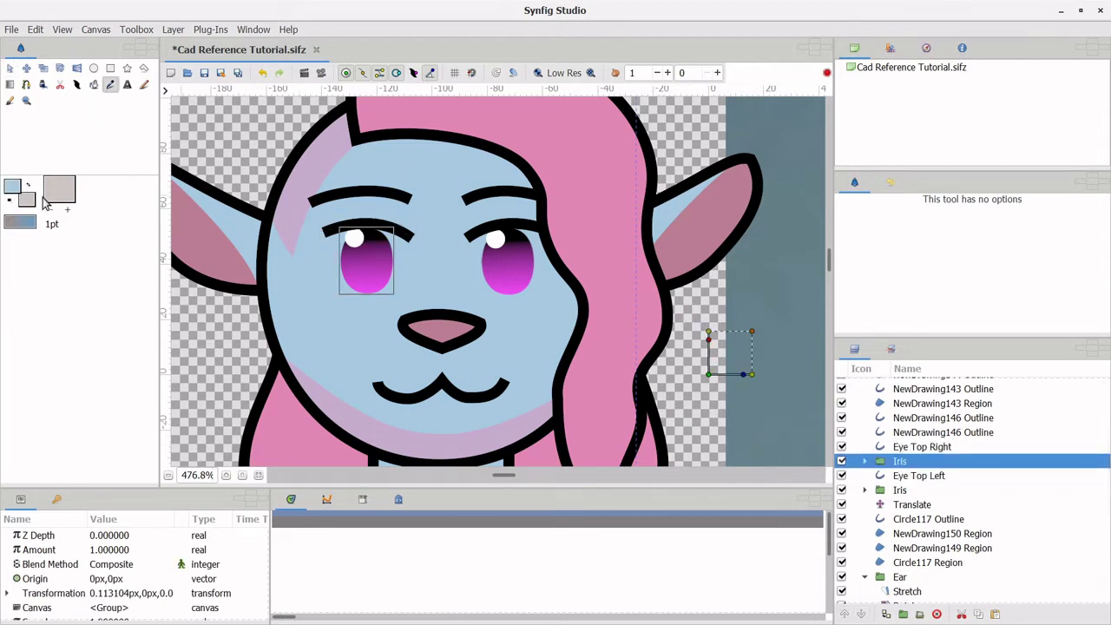
left_click_drag(326, 222, 427, 196)
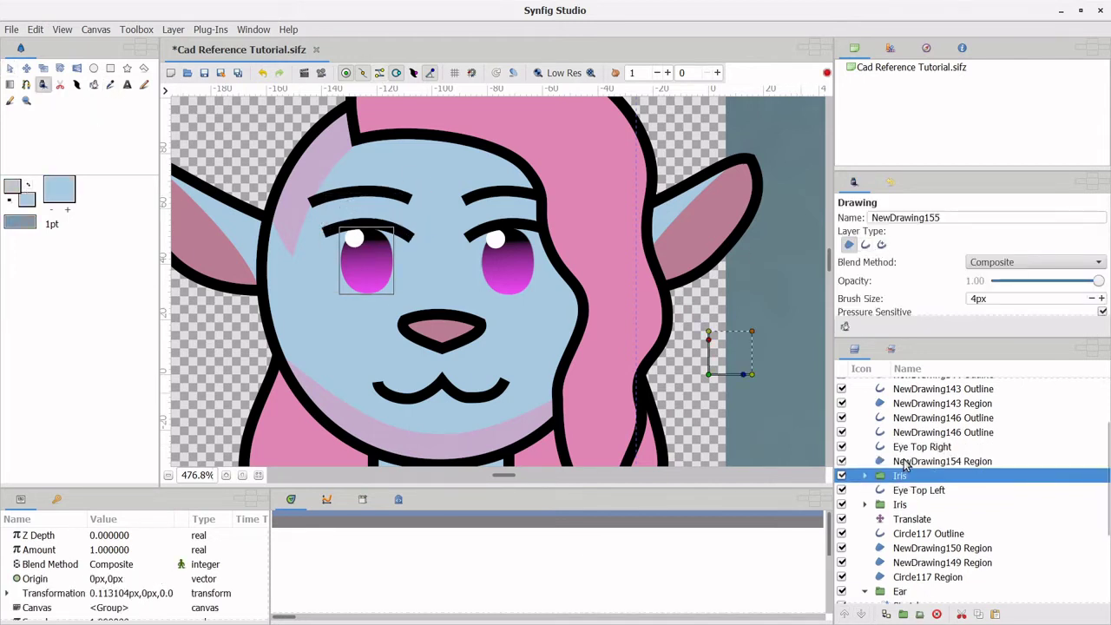
double_click(942, 461)
type("Eye Lid Right")
key("Return")
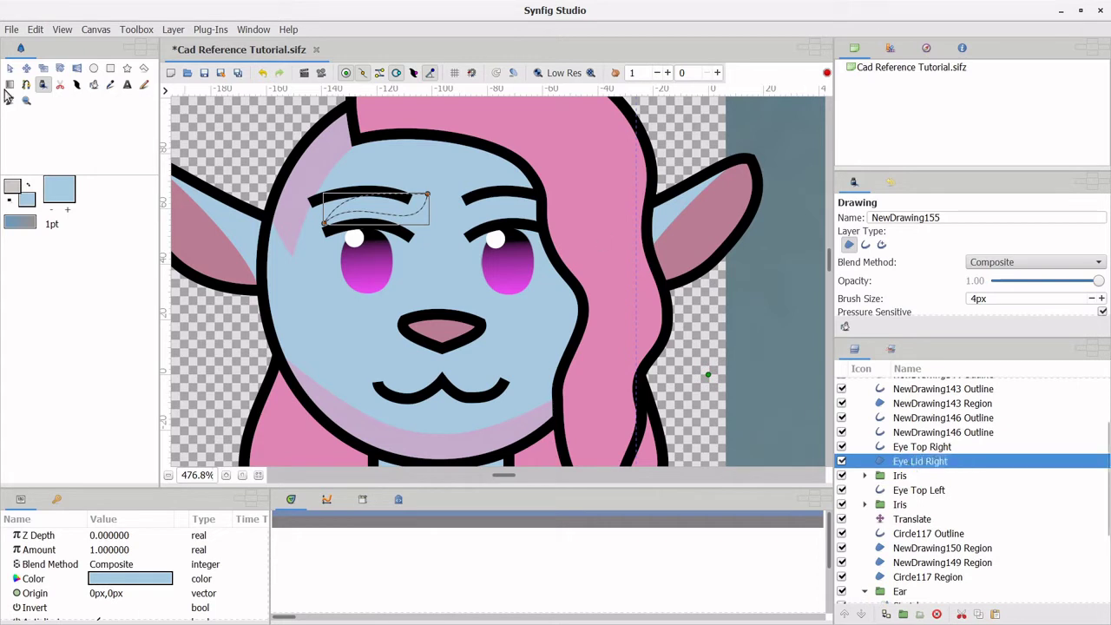
left_click(9, 68)
left_click_drag(408, 198, 408, 237)
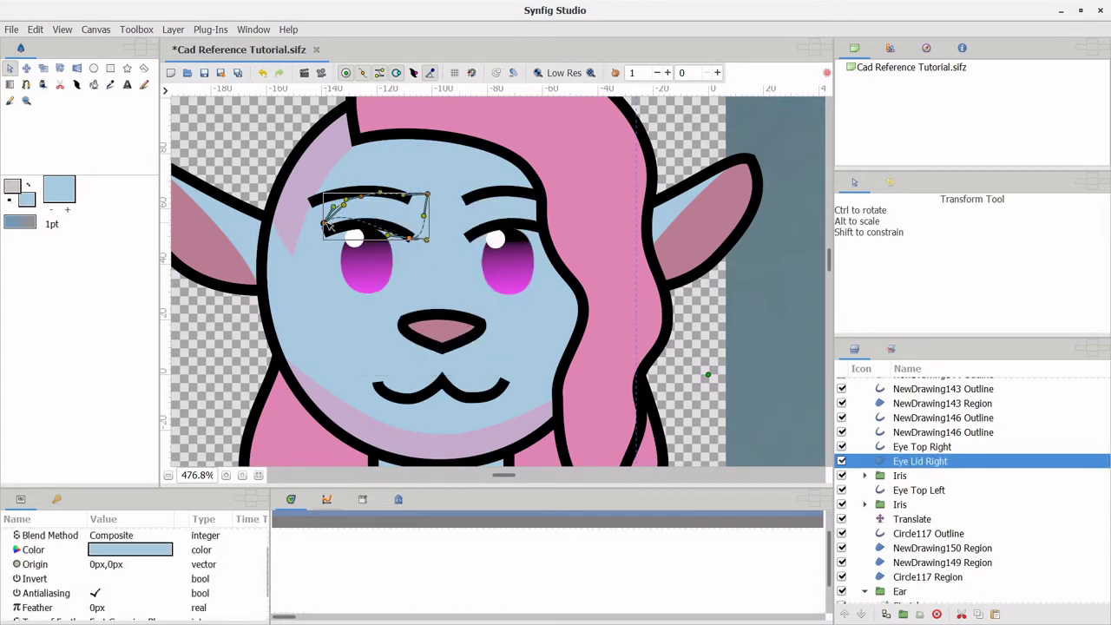
right_click(408, 237)
left_click(468, 370)
left_click_drag(331, 220, 351, 240)
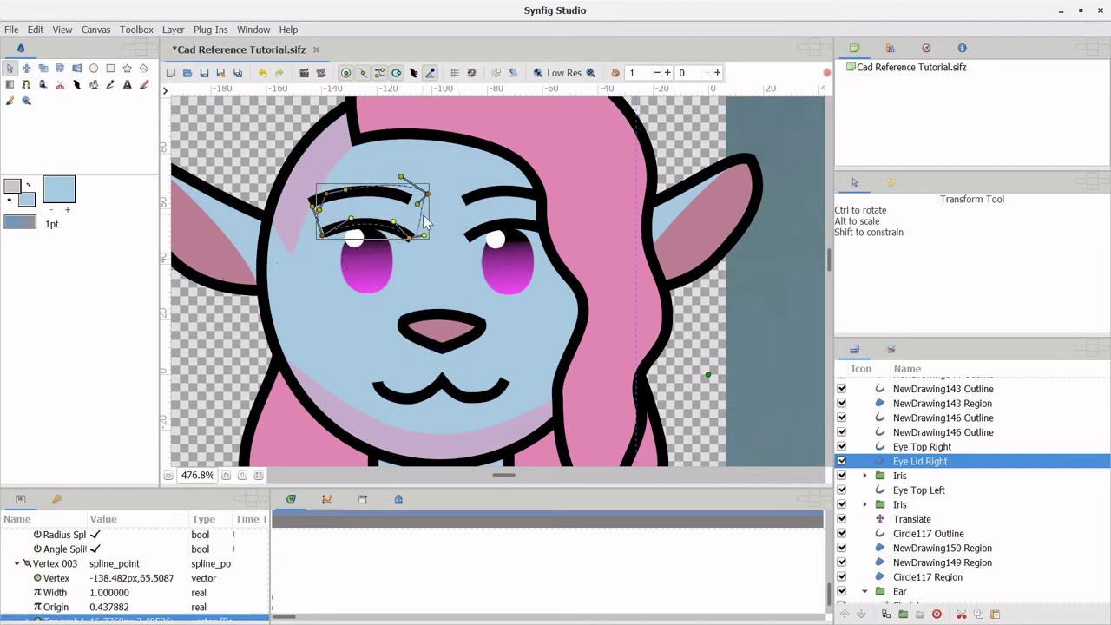
Duplicate and mirror the eyelid as Eye Lid Left, placed below Eye Top Left
right_click(912, 461)
left_click(935, 441)
key("alt+m")
left_click(434, 191)
double_click(920, 461)
type("Eye Lid Left")
key("Return")
left_click(861, 614)
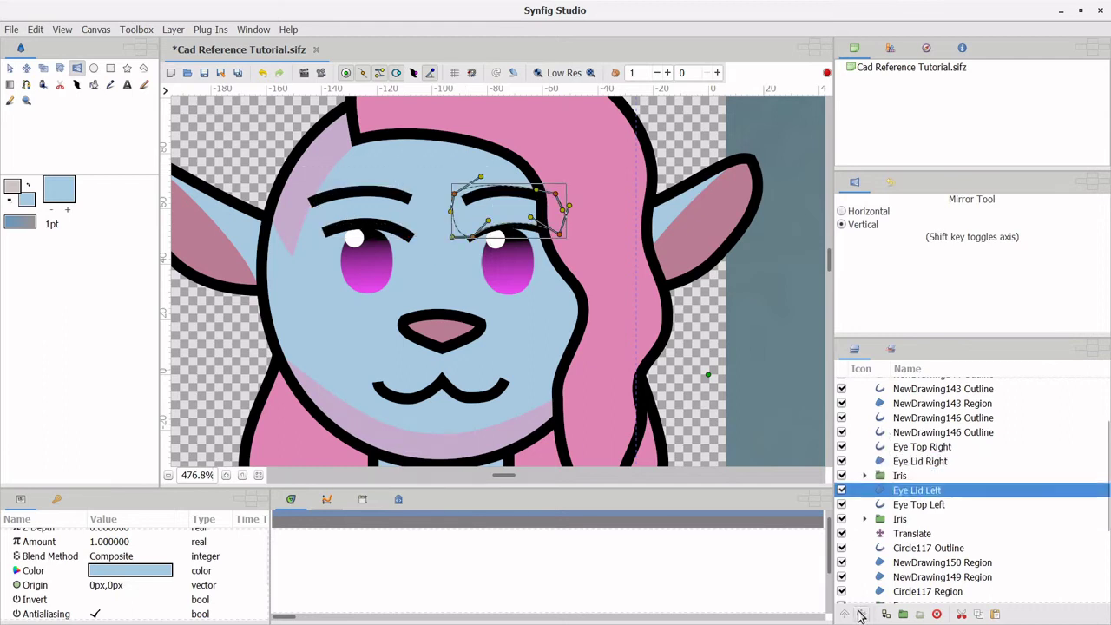
key("alt+a")
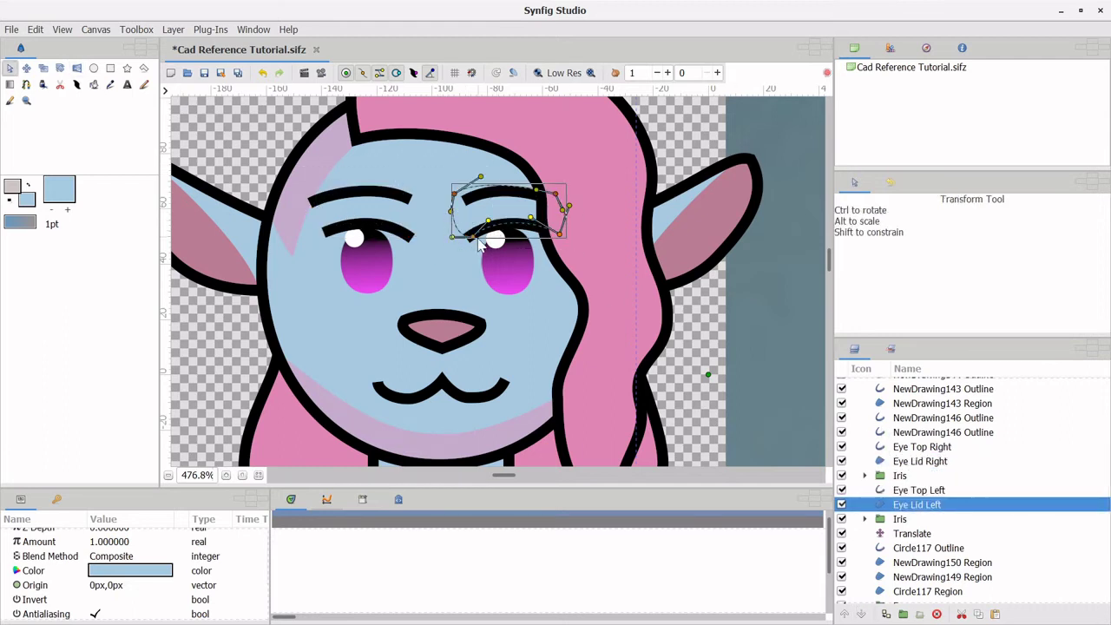
left_click_drag(478, 244, 483, 246)
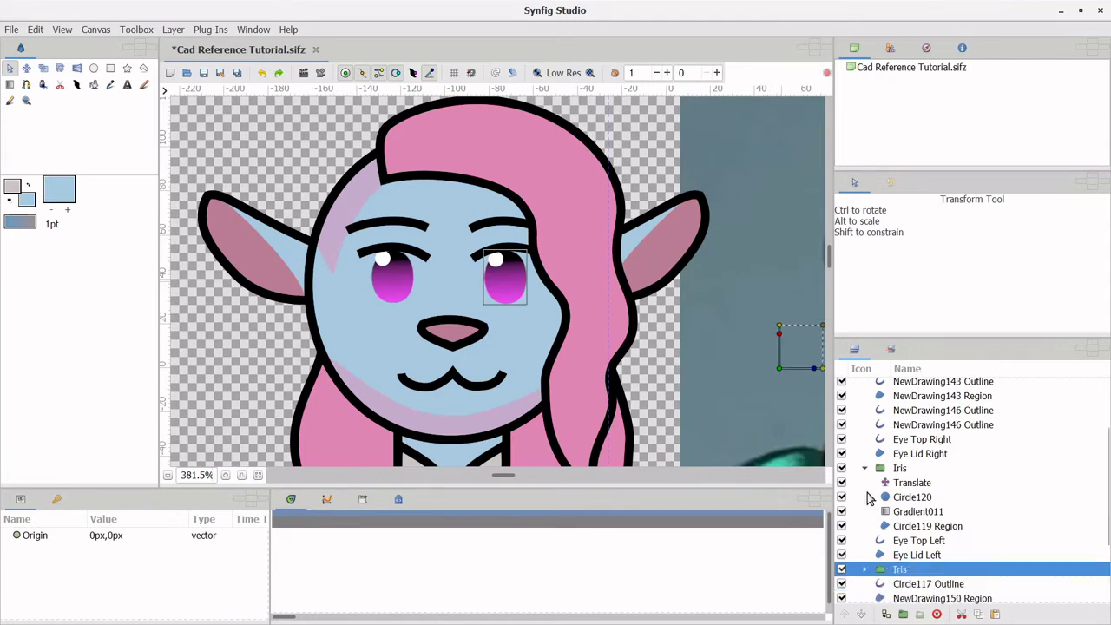
left_click(864, 569)
left_click(865, 468)
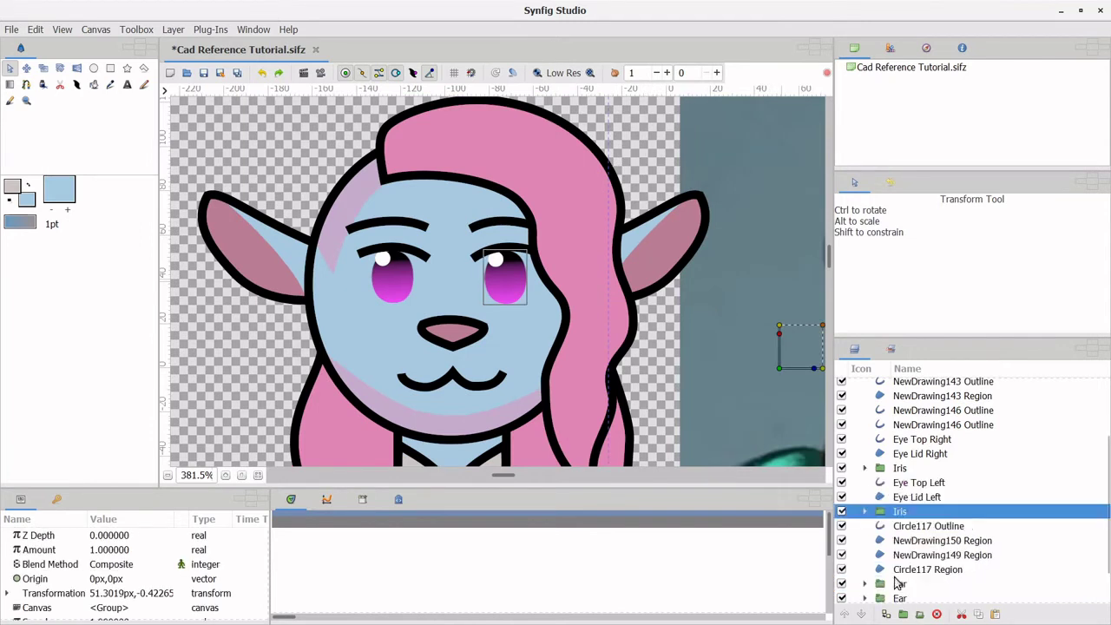
Zoom out and step through the layers to identify the face feature shapes
left_click(169, 476)
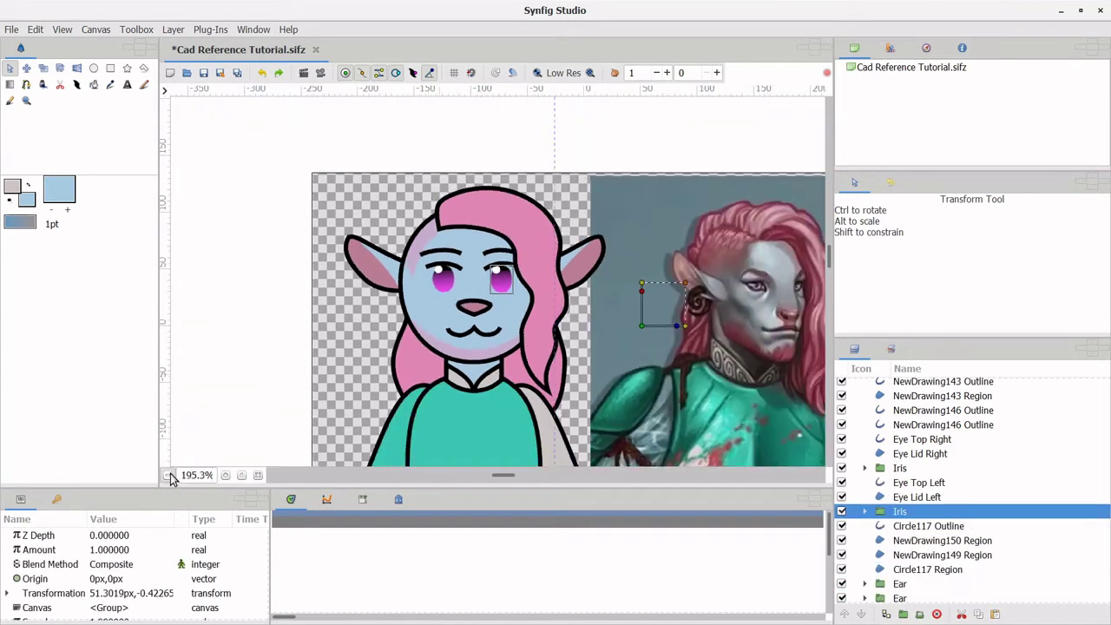
scroll(903, 577, "down", 2)
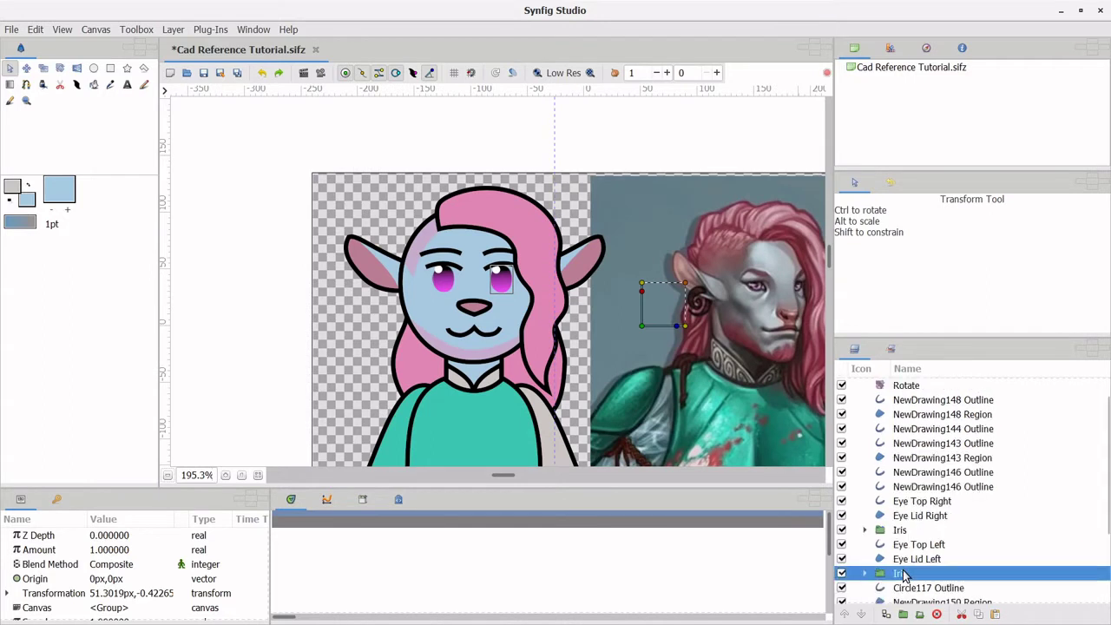
left_click(903, 527)
left_click(904, 511)
left_click(903, 480)
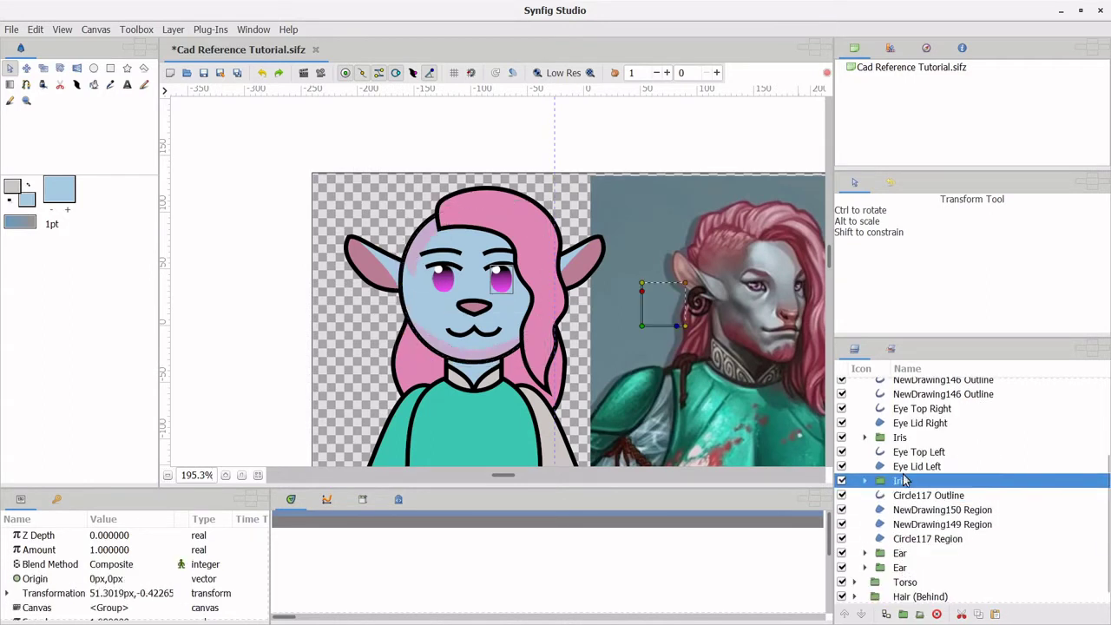
key("Up")
key("Up")
left_click(900, 480)
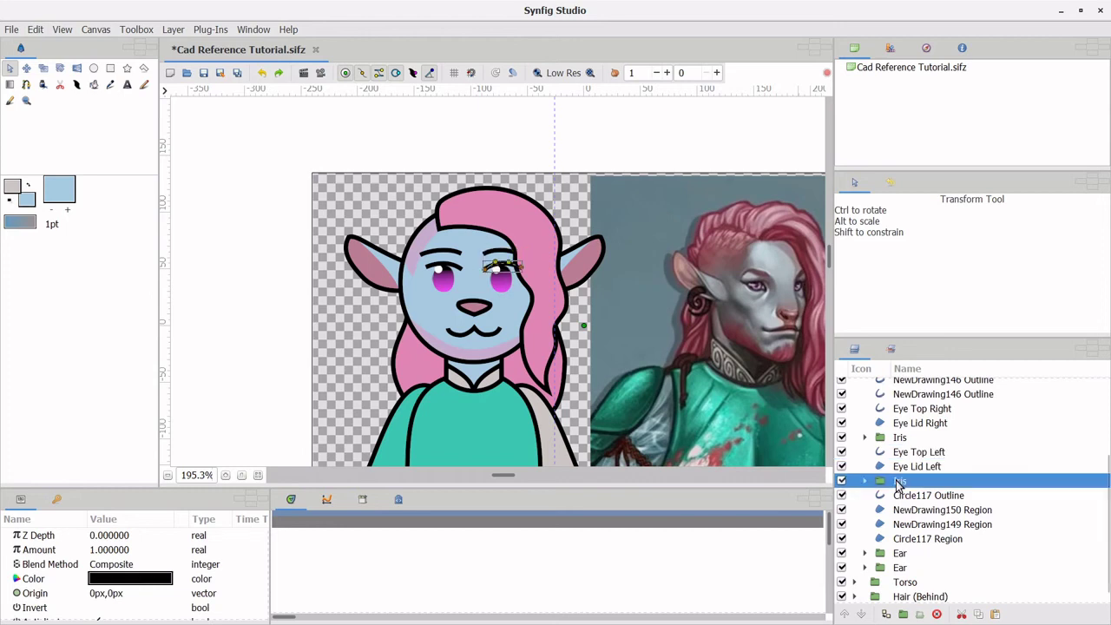
Group the brows, eyelids, irises and mouth layers as 'Face', excluding NewDrawing148
scroll(900, 481, "up", 2)
scroll(899, 486, "up", 6)
left_click(902, 434, "shift")
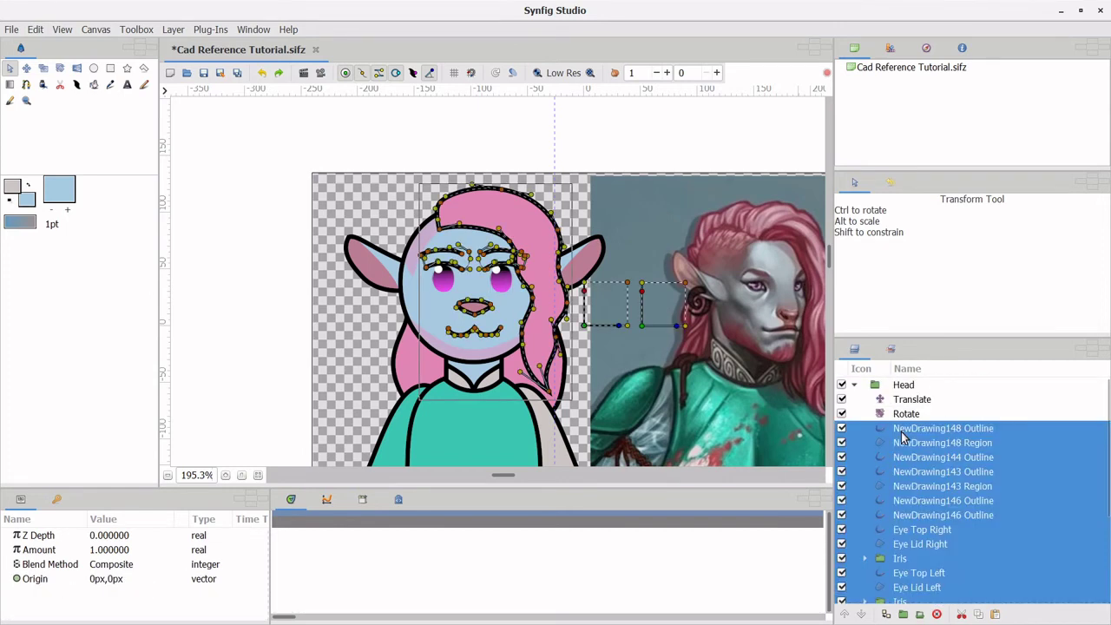
left_click(902, 460, "shift")
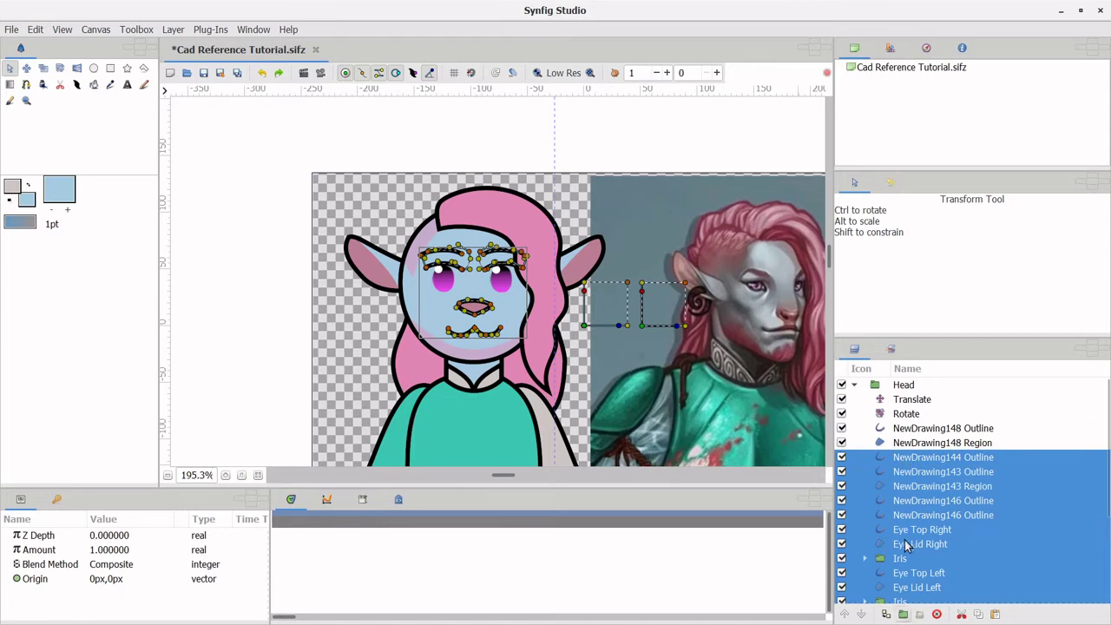
left_click(902, 614)
type("Fac")
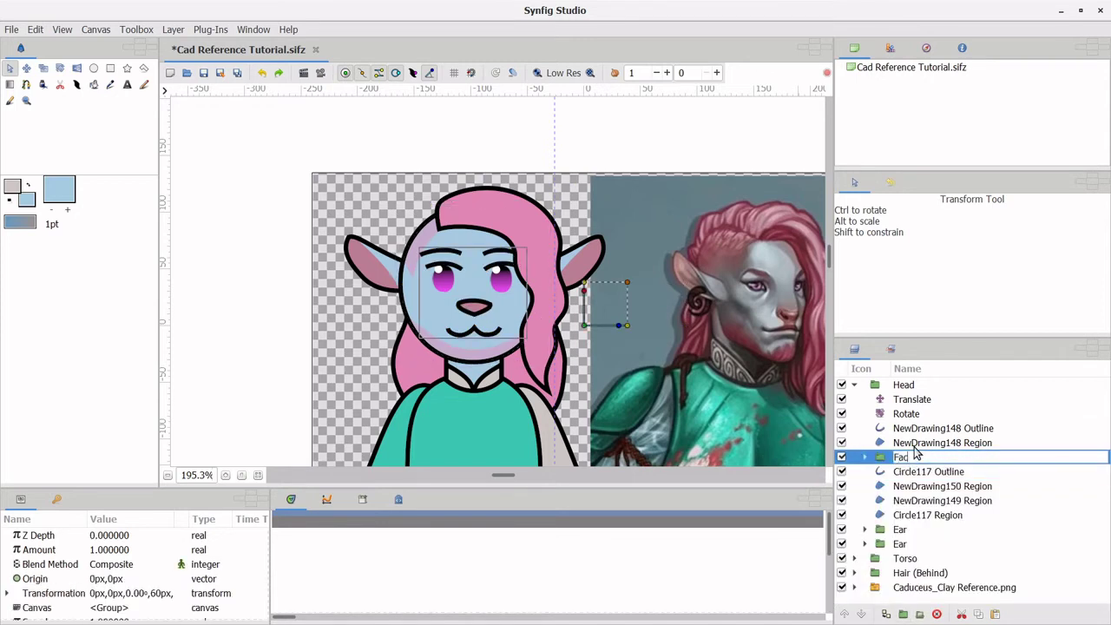
type("e")
key("Return")
left_click(841, 457)
Try a Translate layer inside the Face group, then undo it
left_click(864, 457)
right_click(907, 472)
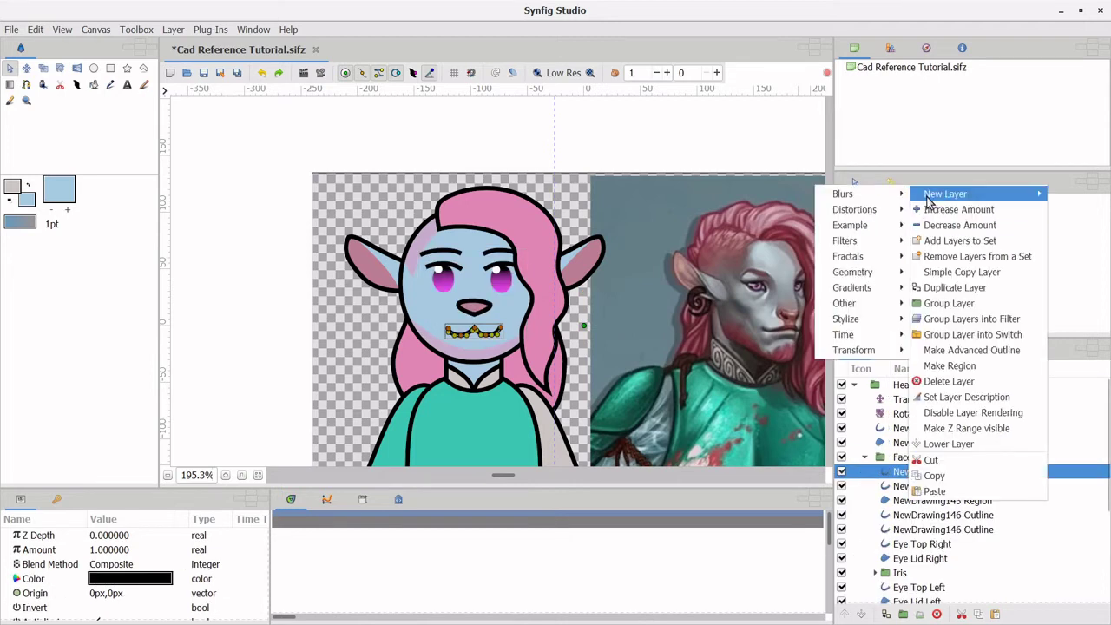
mouse_move(854, 350)
left_click(772, 365)
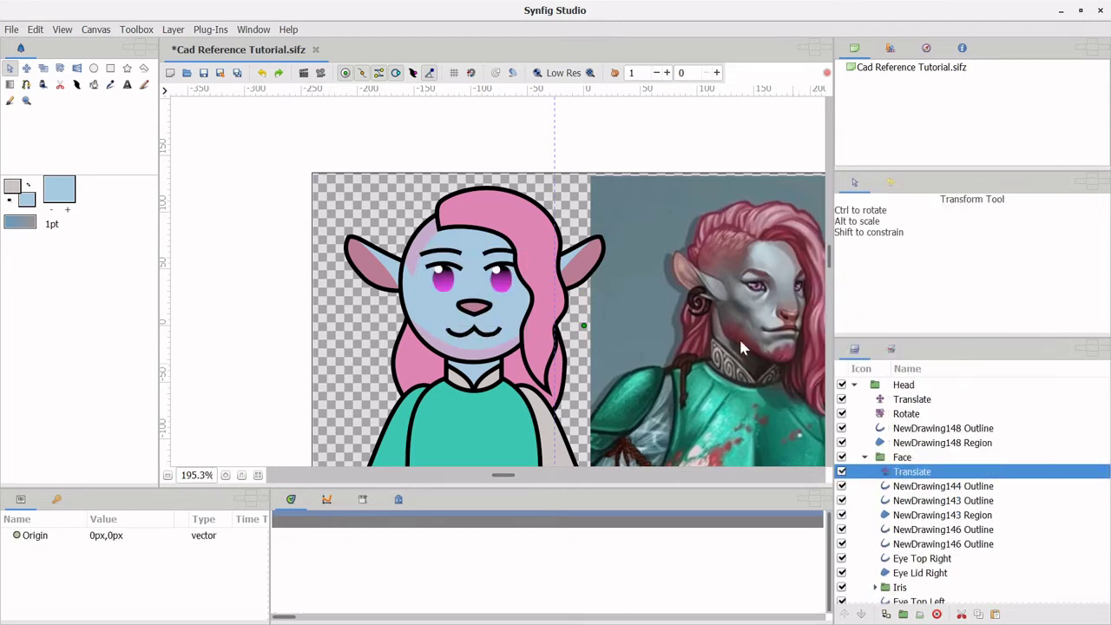
left_click_drag(584, 328, 584, 327)
left_click(262, 73)
Group Head, Torso and Hair as 'Caduceus Clay Full Character' and save
left_click(902, 614)
type("Caduceus Clay Full Chara")
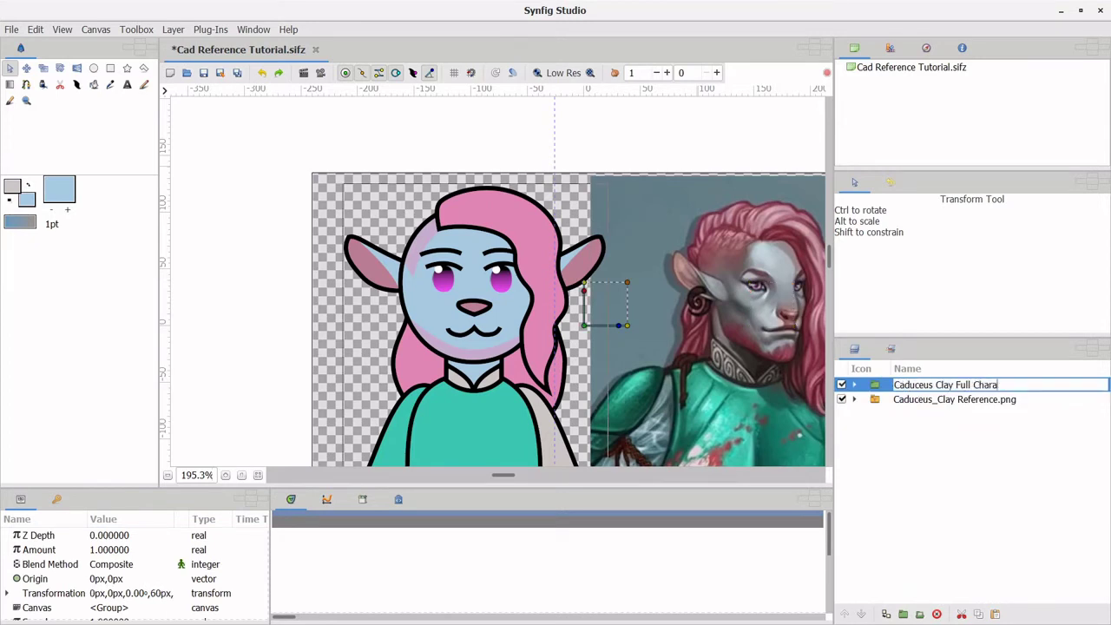
type("cter")
key("Return")
left_click(11, 28)
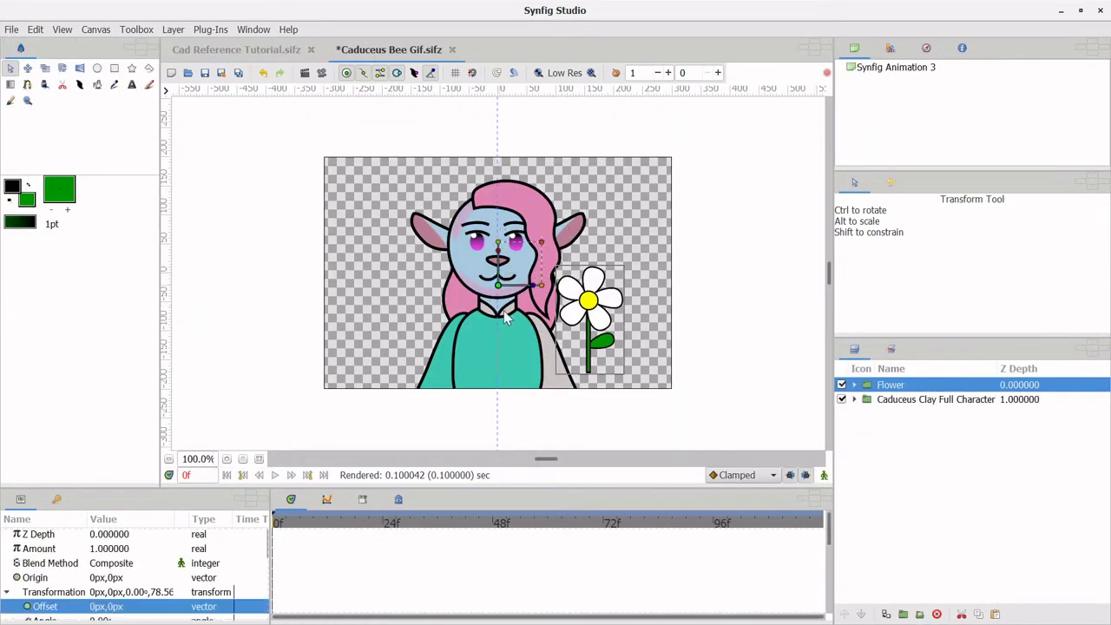
Position the daisy flower on the character's chest
mouse_move(428, 349)
left_mouse_down()
mouse_move(411, 316)
mouse_move(365, 308)
mouse_move(404, 330)
left_mouse_up()
left_click(460, 382)
left_click(573, 275)
left_click(547, 377)
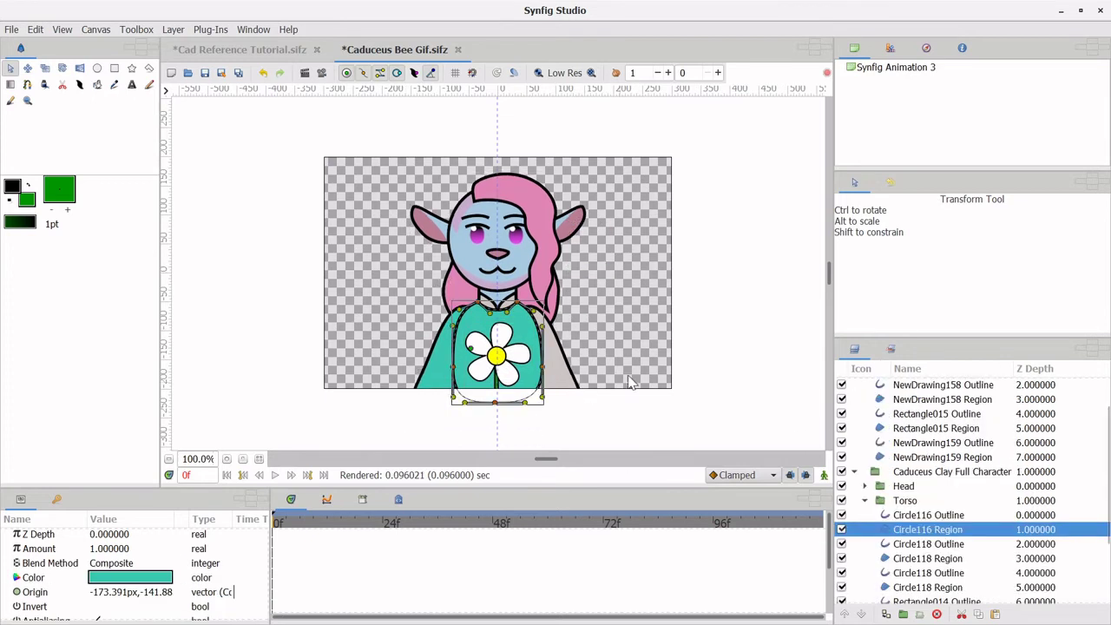
left_click(306, 182)
Copy the Bee group from Cad Reference Tutorial into Caduceus Bee Gif
left_click(238, 50)
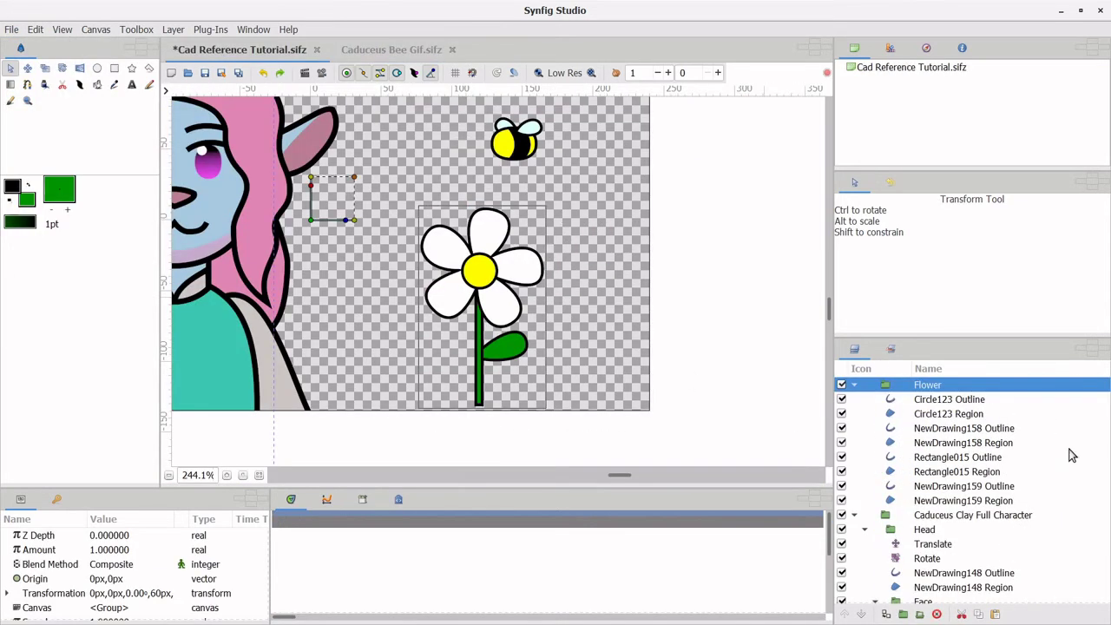
left_click(854, 484)
left_click(916, 530)
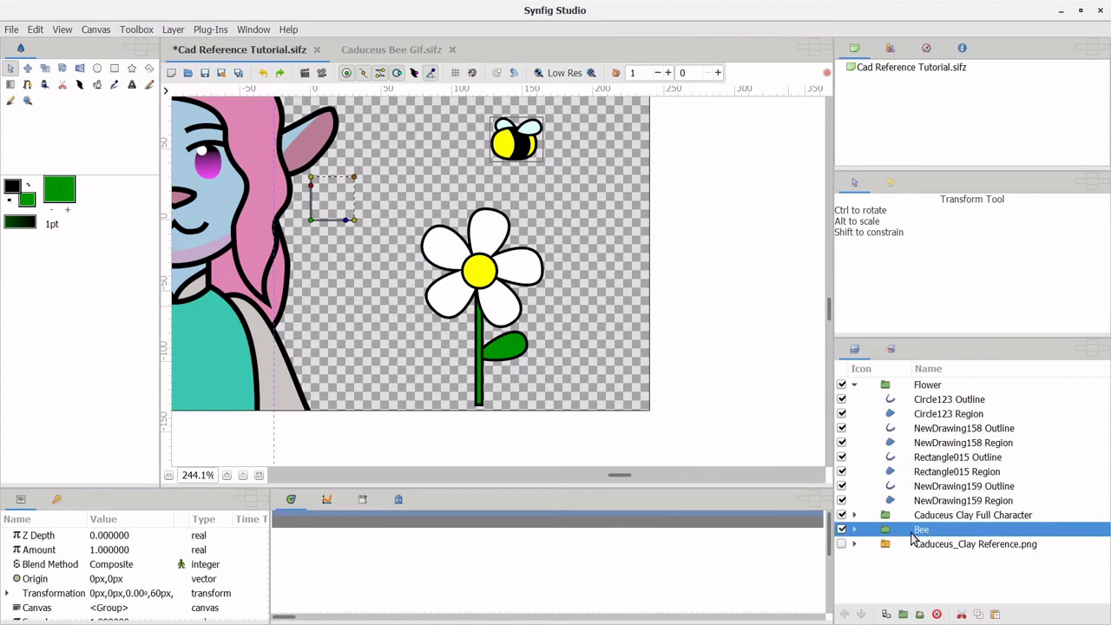
left_click(399, 50)
right_click(903, 87)
left_click(964, 174)
right_click(902, 384)
key("Escape")
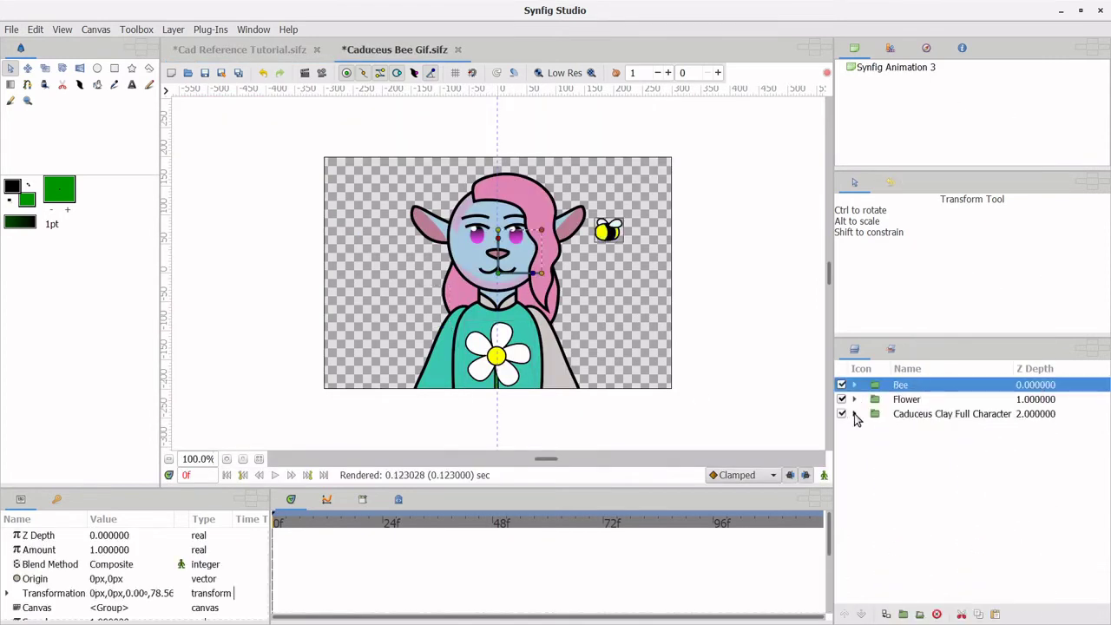
Move the bee's Translate layer to the upper right of the canvas
left_click(855, 385)
left_click(911, 399)
left_click_drag(497, 272, 556, 250)
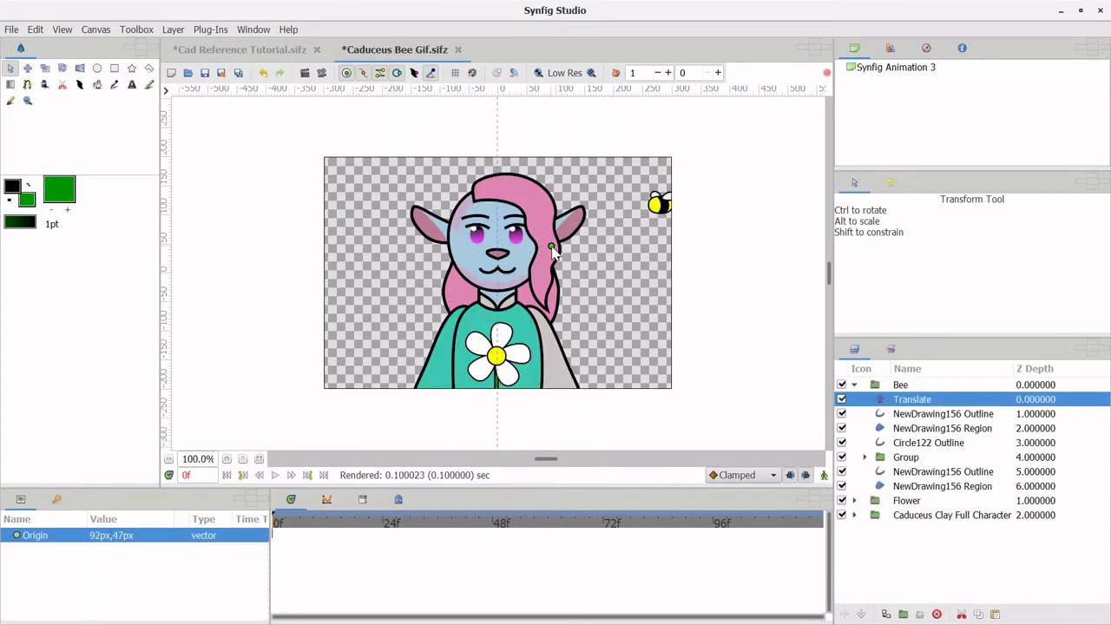
In animate mode, fly the bee down onto the chest flower with a mid-flight position
key("ctrl+Page_Up")
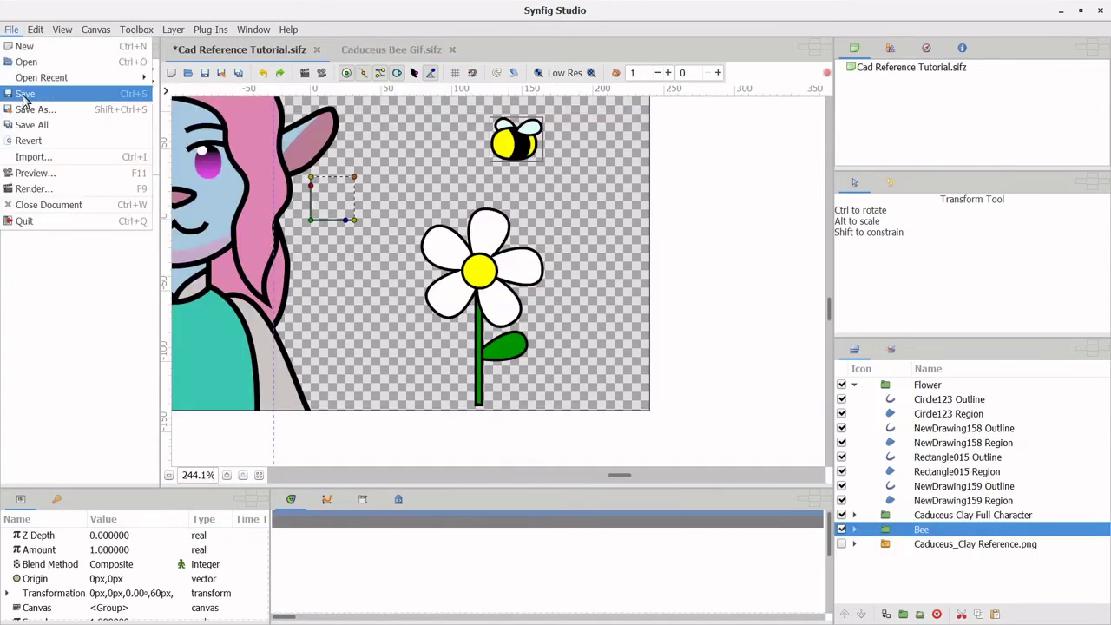
key("ctrl+Page_Down")
left_click(824, 475)
mouse_move(408, 238)
left_mouse_down()
mouse_move(417, 371)
mouse_move(401, 394)
left_mouse_up()
left_click(382, 524)
left_click_drag(486, 321, 608, 251)
Move the bee's middle waypoint to about frame 22 and check the flight
left_click(330, 524)
left_click_drag(366, 527, 434, 527)
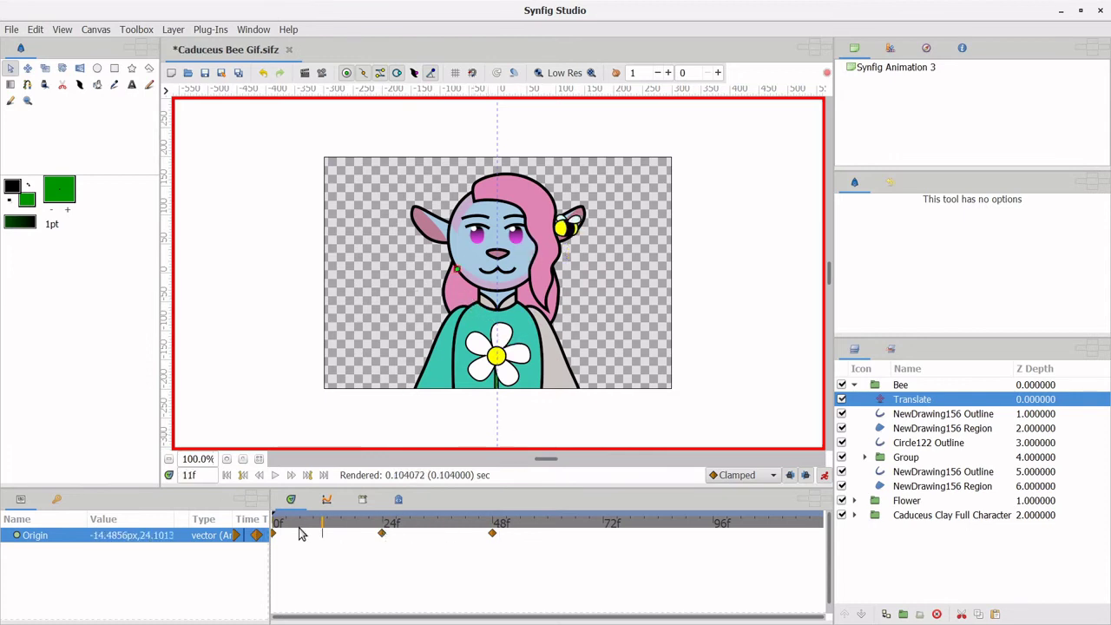
left_click_drag(336, 532, 382, 532)
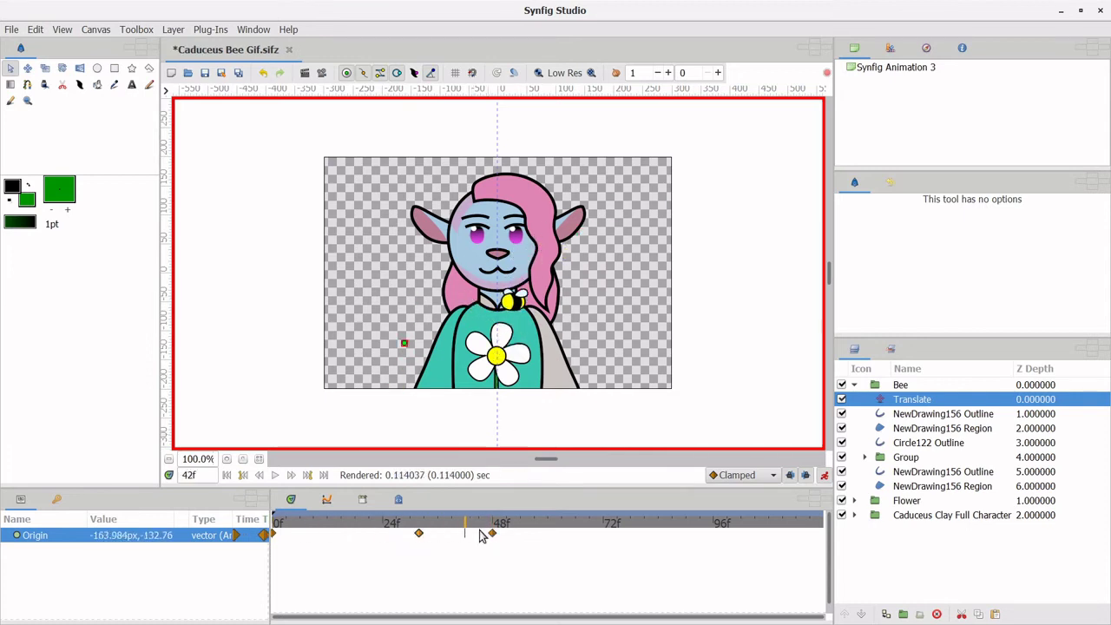
left_click(346, 524)
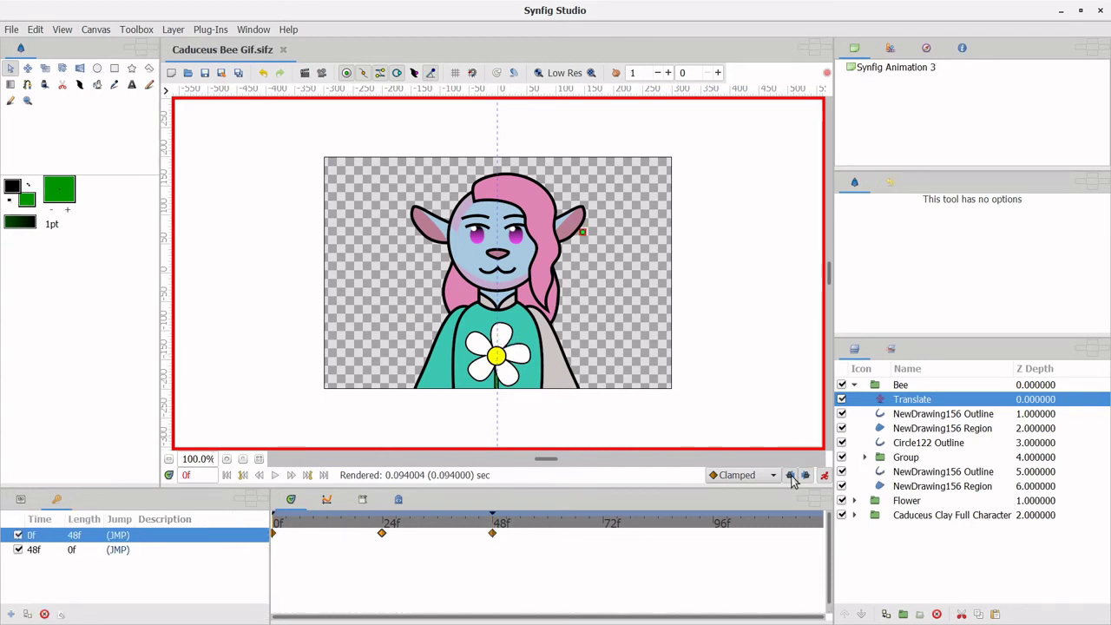
left_click(226, 460)
left_click(227, 460)
Shift the eyes, nose and mouth sideways with the Face group's Translate layer
left_click(512, 238)
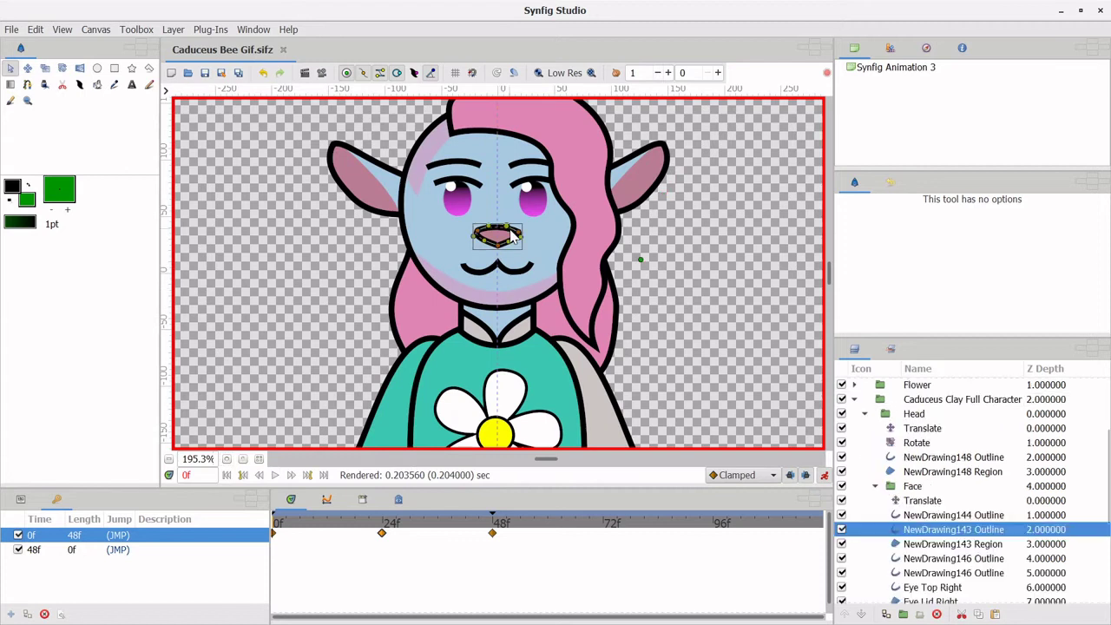
left_click(912, 501)
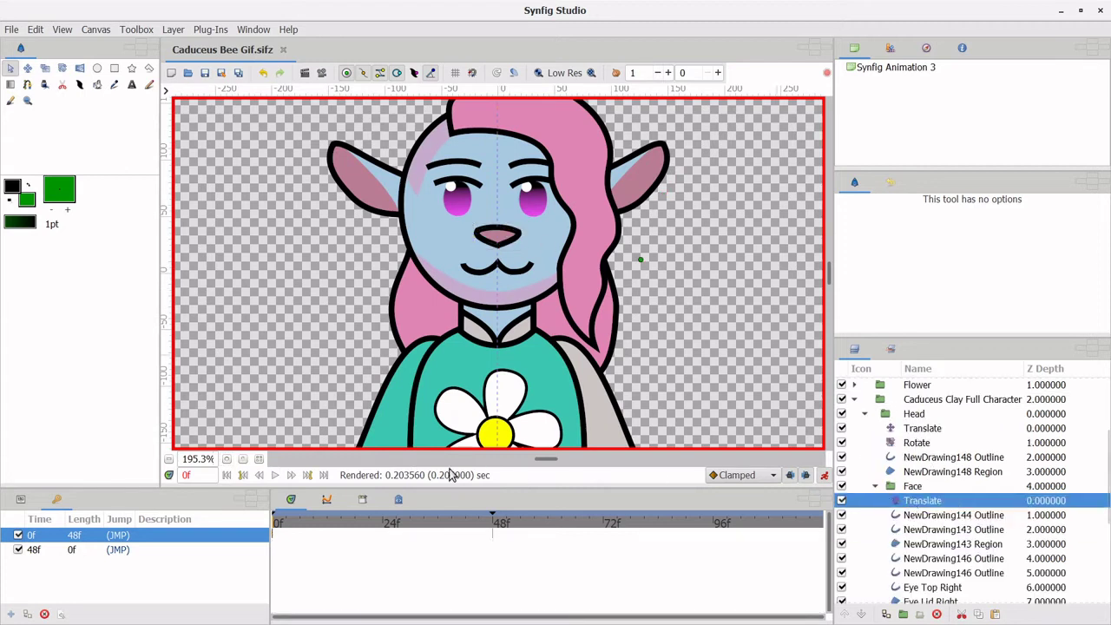
left_click(168, 460)
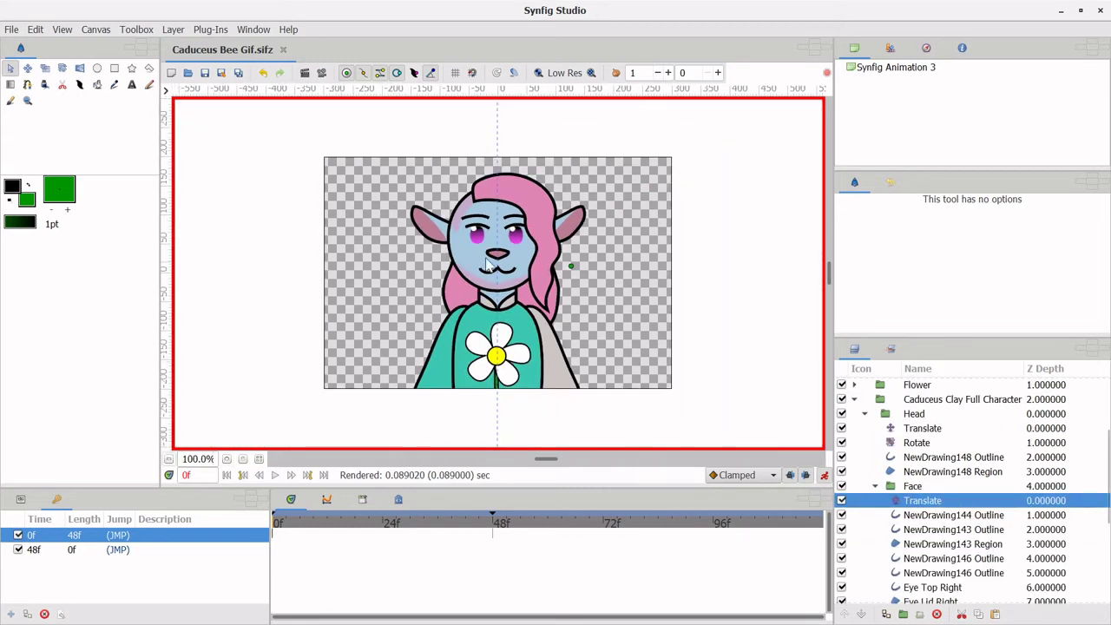
left_click_drag(571, 265, 585, 267)
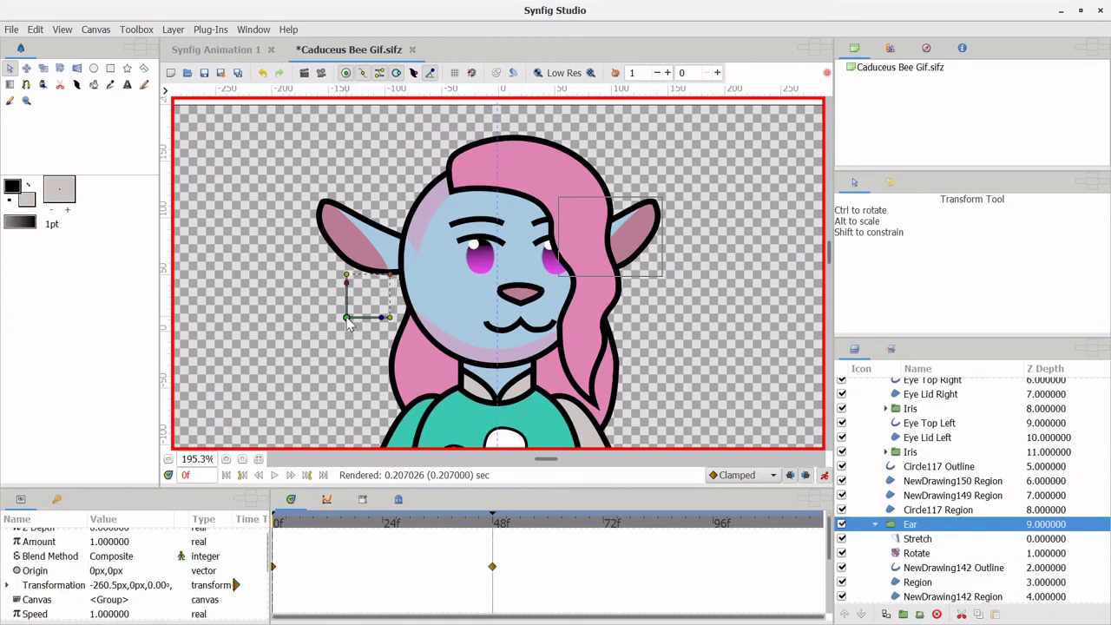
Shift the hair outline about 19 px right and reshape the NewDrawing150 chin shading
left_click(385, 111)
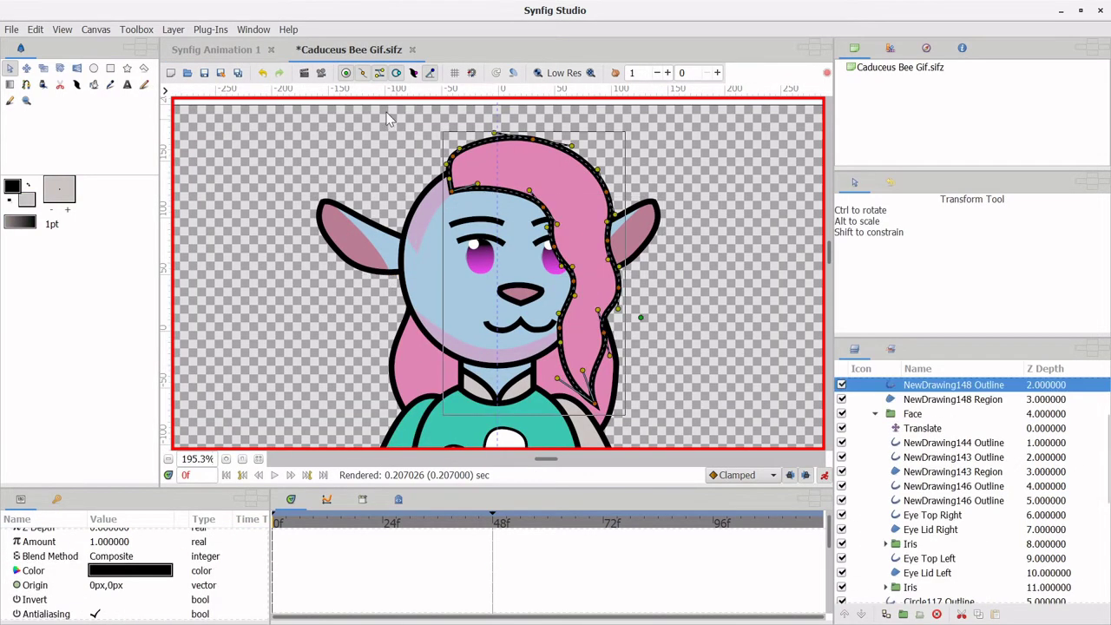
left_click_drag(595, 409, 612, 409)
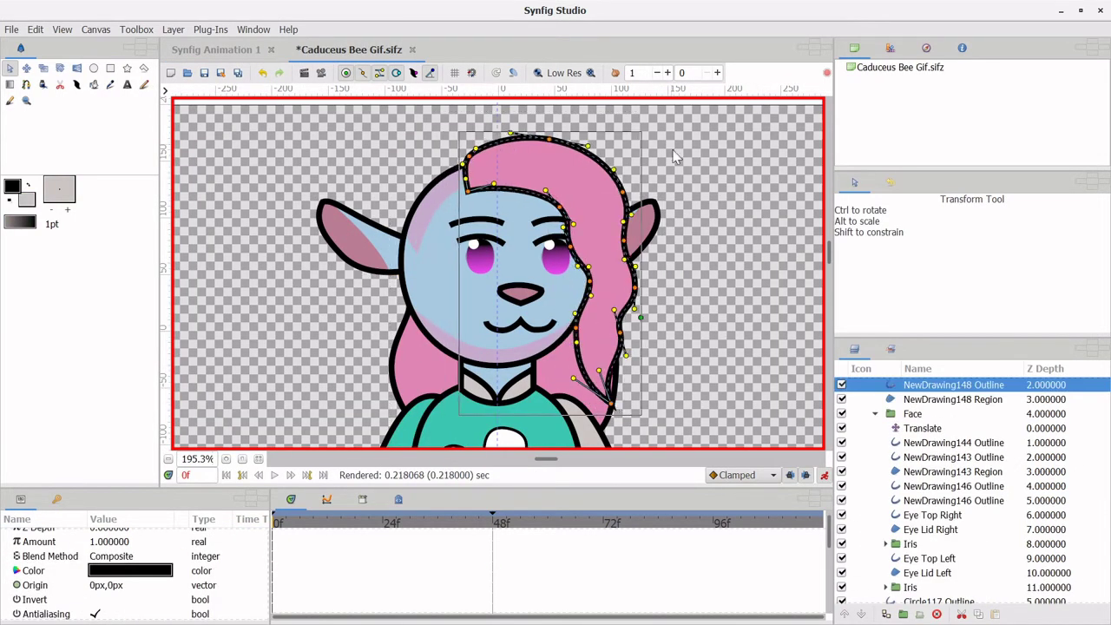
left_click(442, 211)
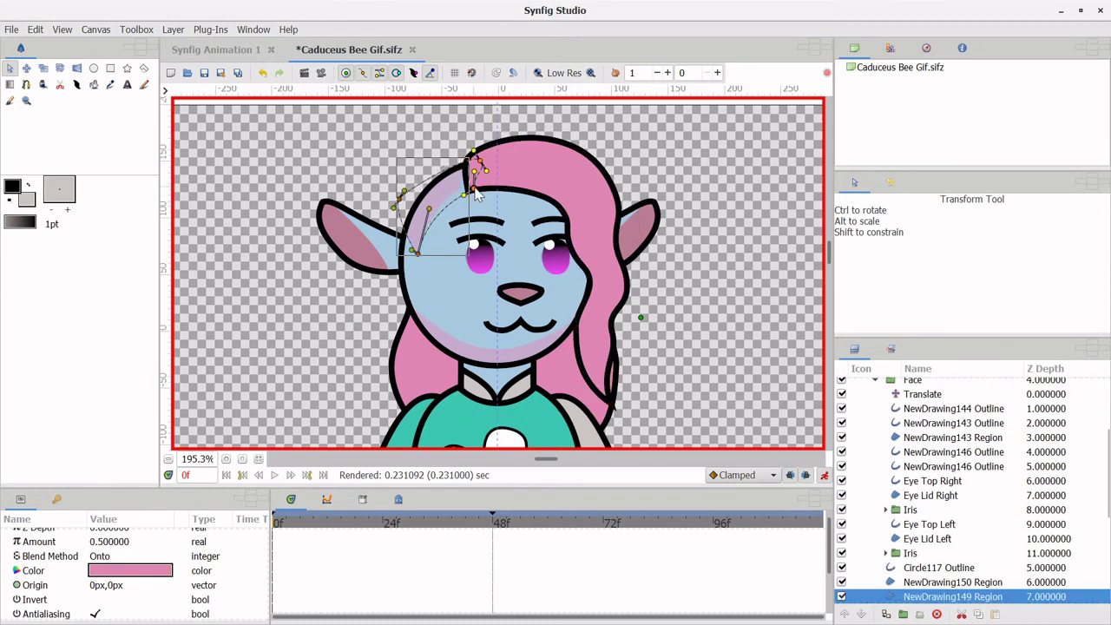
left_click(435, 268)
left_click(452, 344)
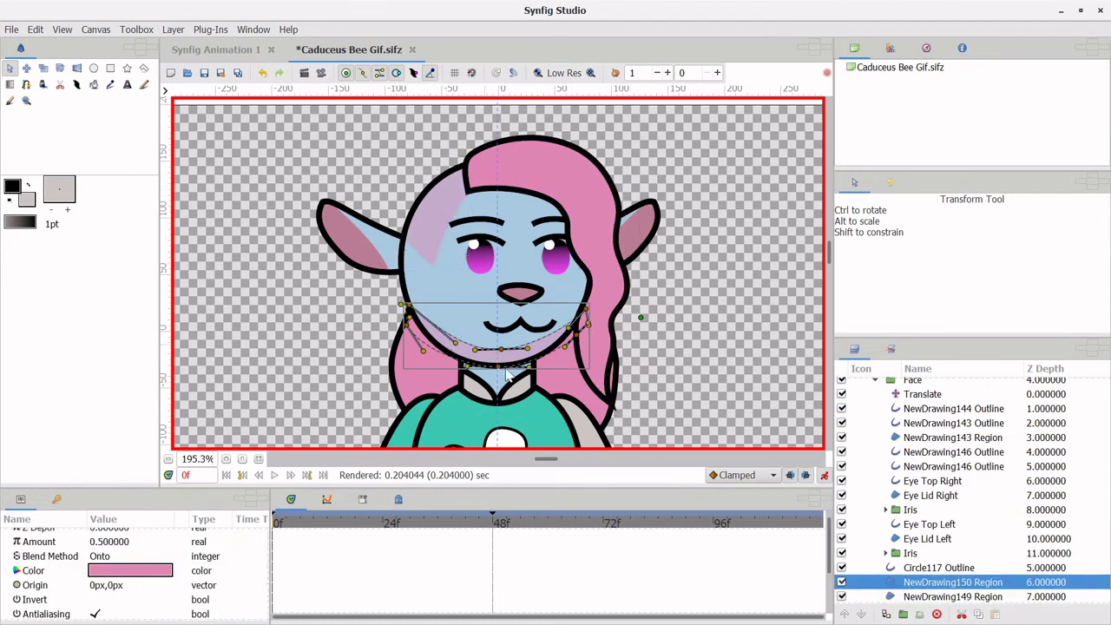
left_click(484, 347)
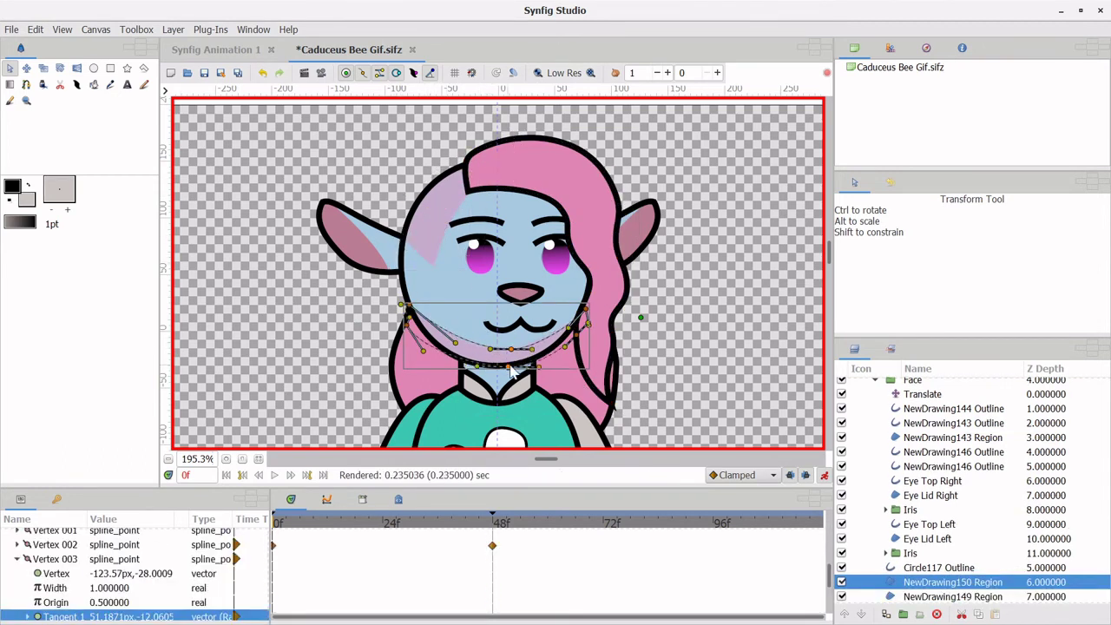
left_click_drag(422, 351, 431, 306)
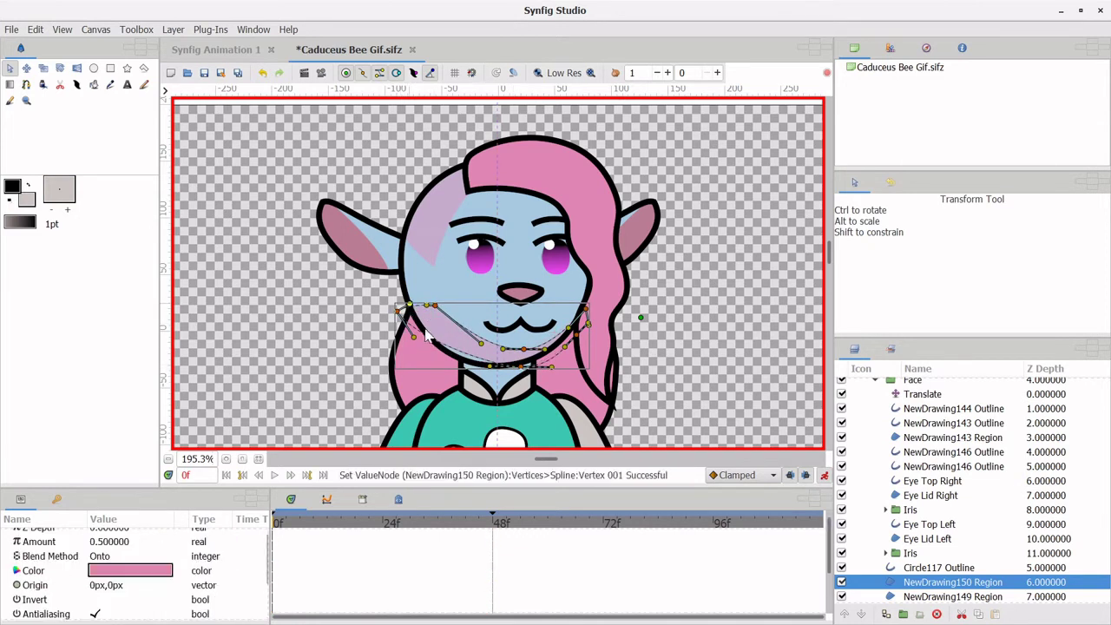
Scrub the timeline to check the head turn, then select the back hair region
mouse_move(480, 523)
left_mouse_down()
mouse_move(420, 524)
mouse_move(499, 531)
left_mouse_up()
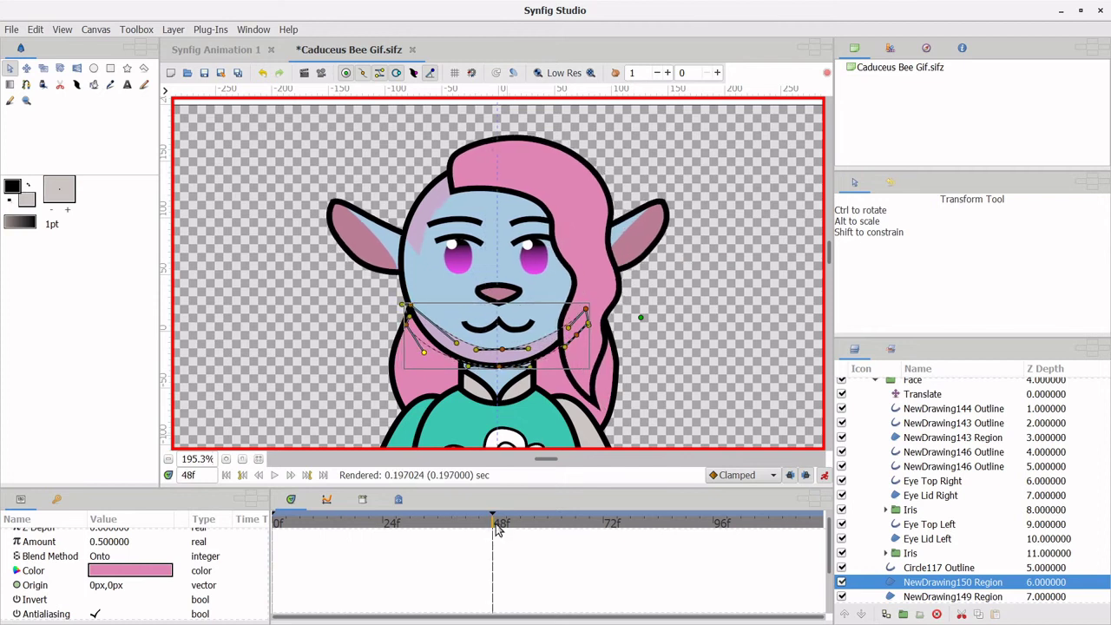
left_click(227, 475)
left_click(474, 193)
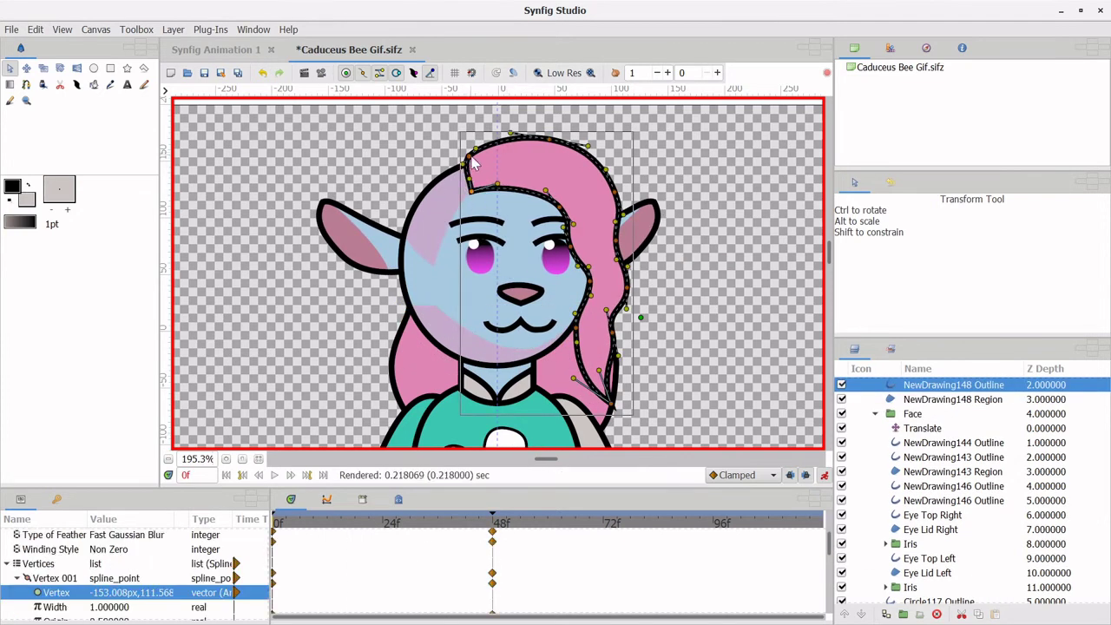
left_click(473, 164)
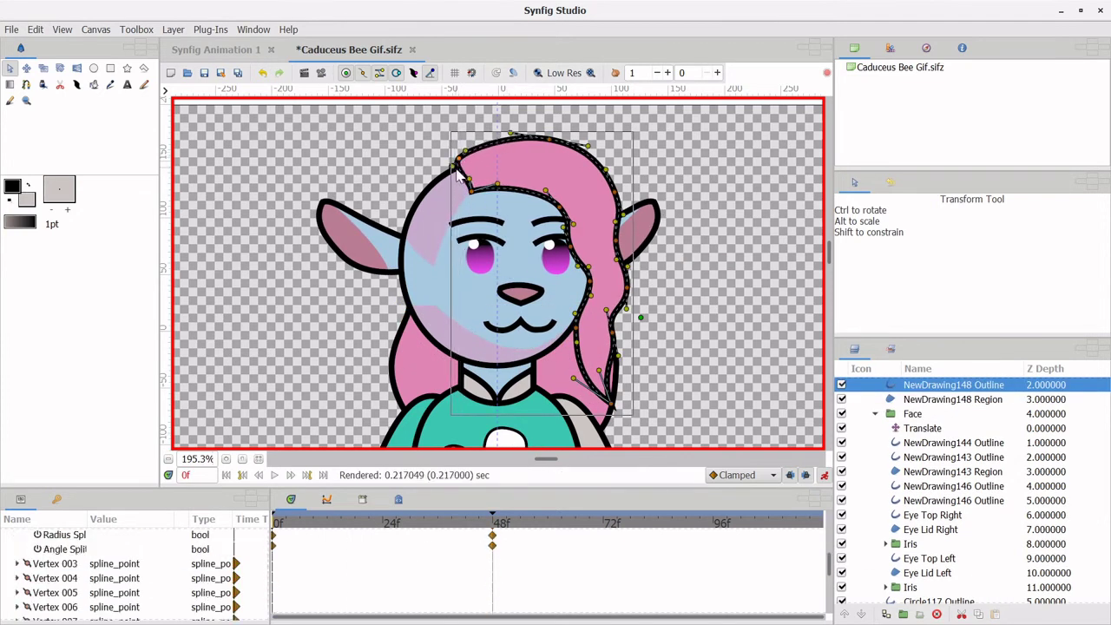
left_click(327, 523)
key("Home")
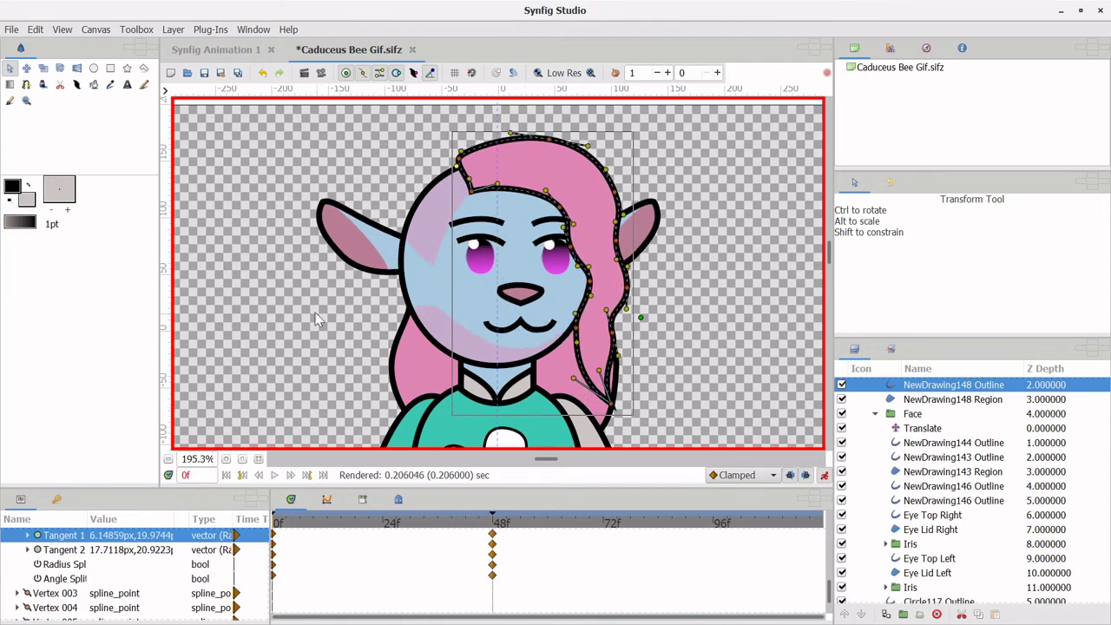
left_click(399, 300)
left_click_drag(423, 263, 427, 263)
left_click_drag(618, 347, 596, 347)
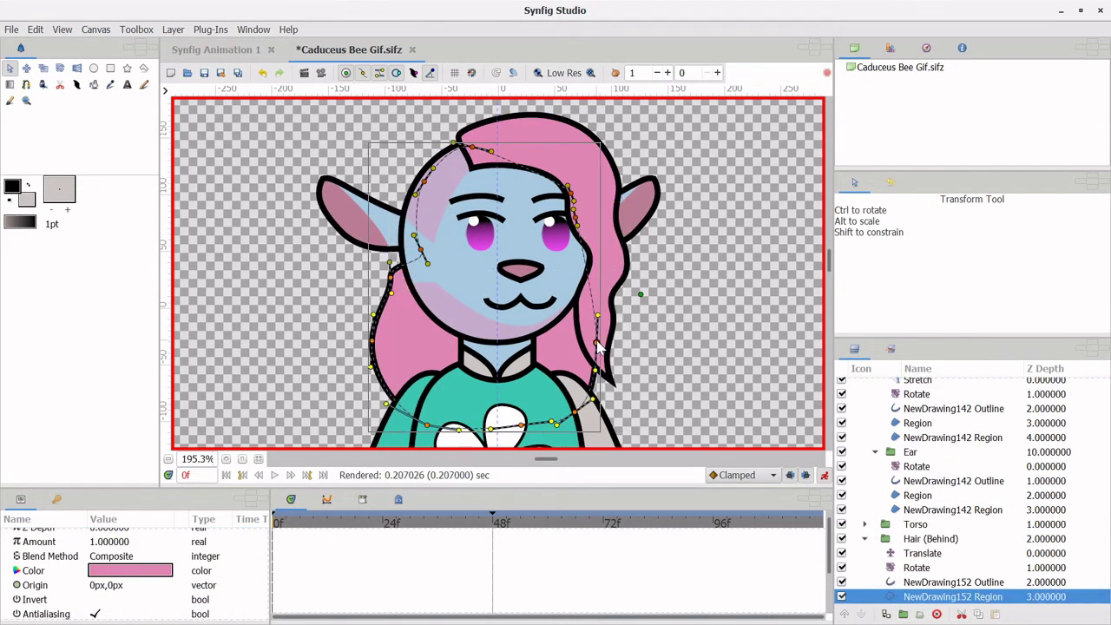
left_click_drag(391, 523, 492, 522)
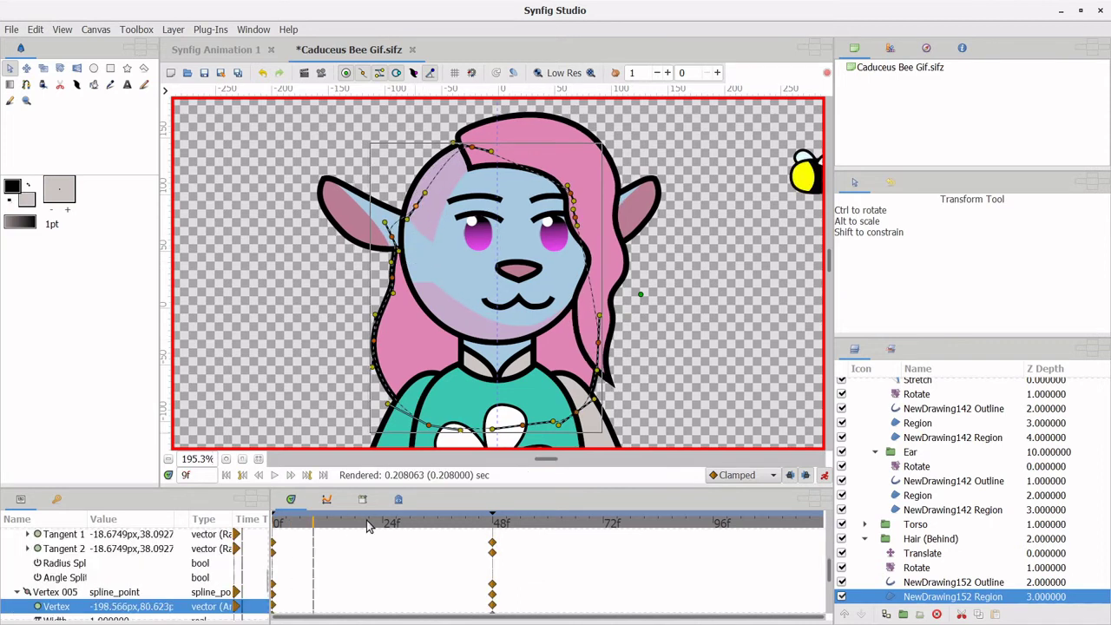
left_click(12, 29)
left_click(26, 94)
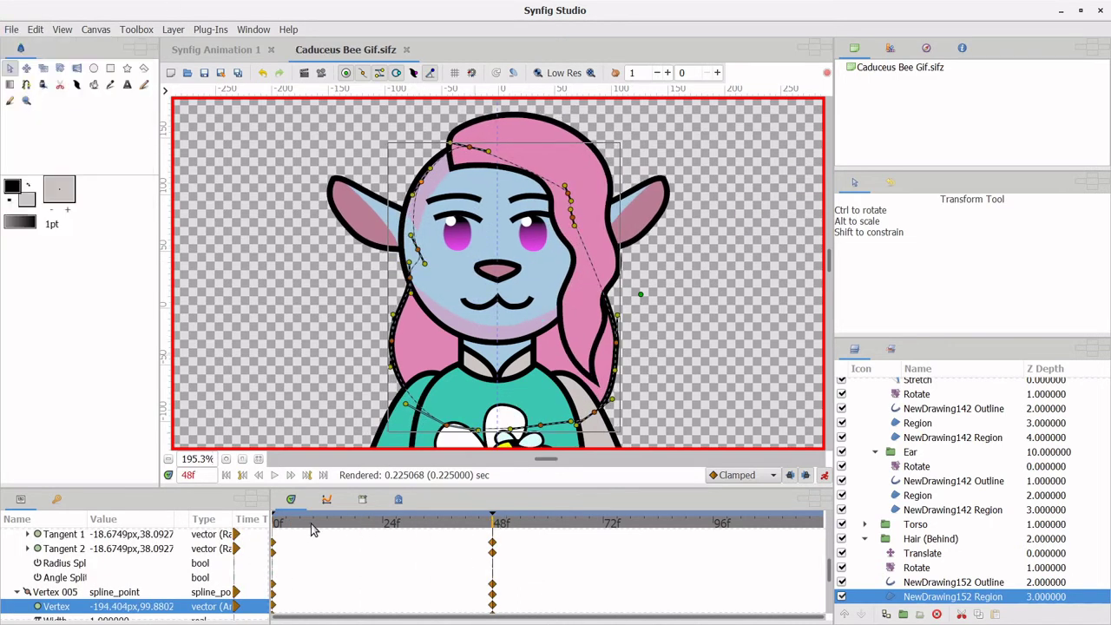
left_click_drag(313, 531, 276, 525)
scroll(955, 486, "up", 5)
left_click(933, 403)
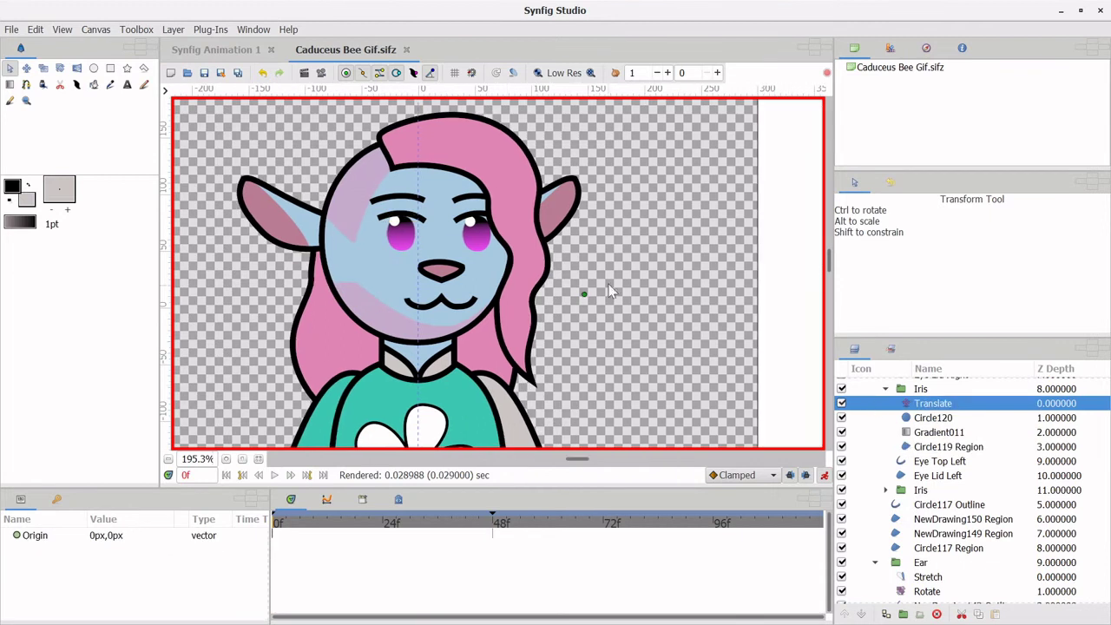
left_click_drag(584, 295, 670, 301)
left_click(595, 290)
left_click_drag(454, 526, 276, 521)
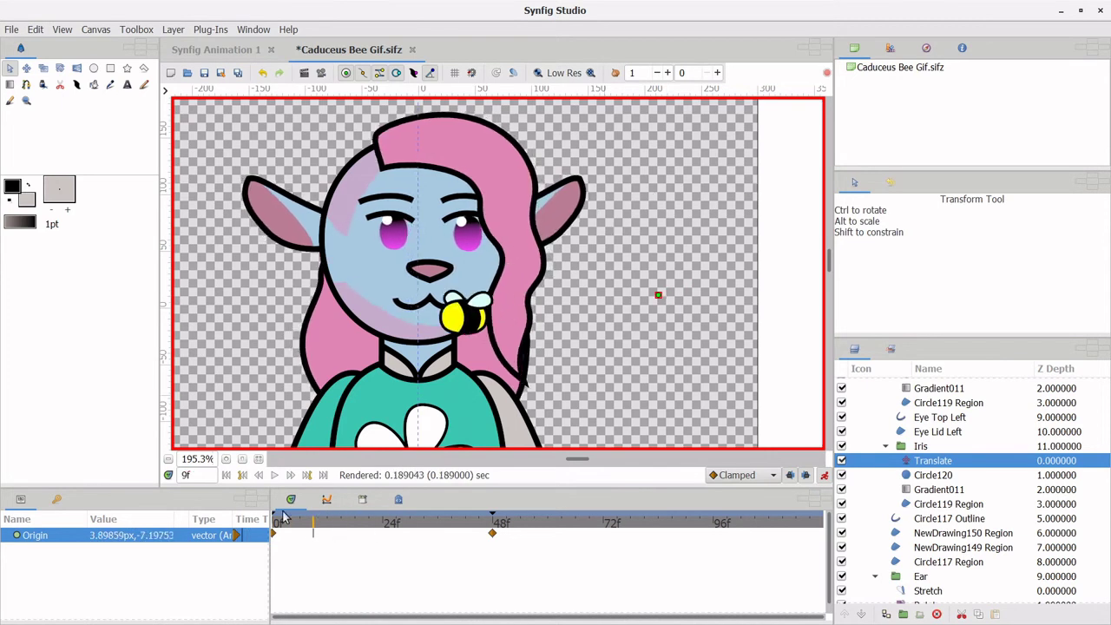
left_click(410, 346)
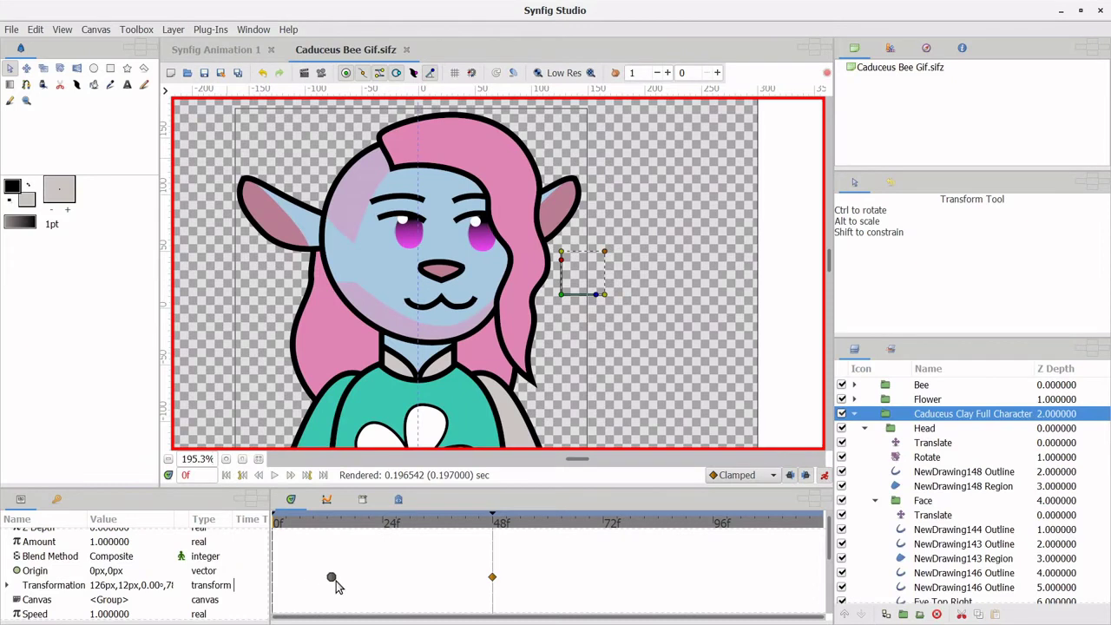
left_click_drag(328, 587, 328, 586)
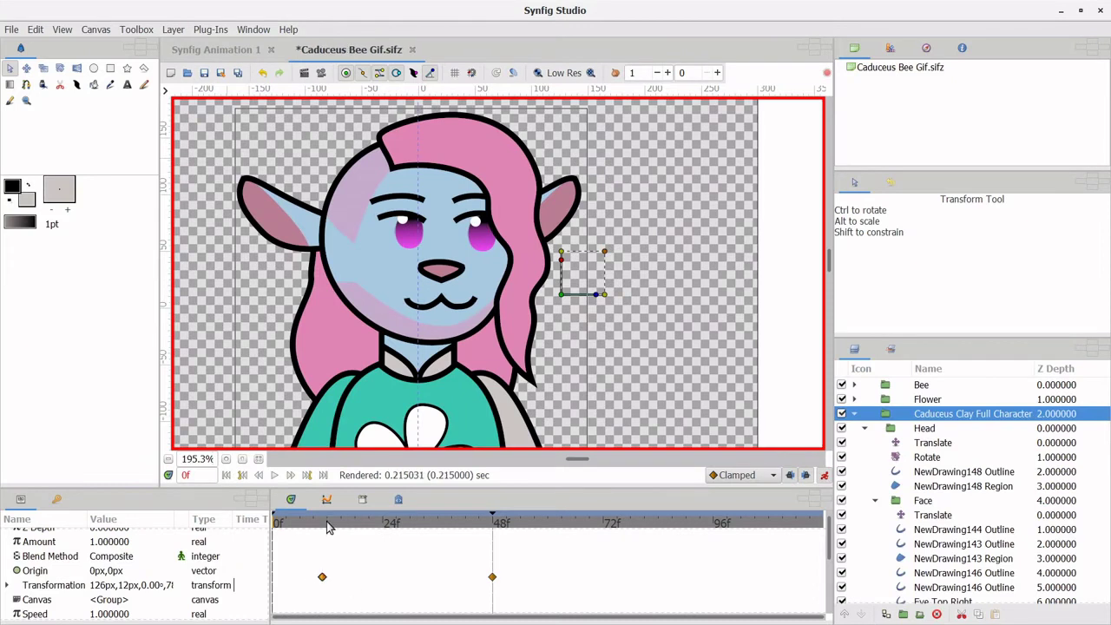
left_click(328, 525)
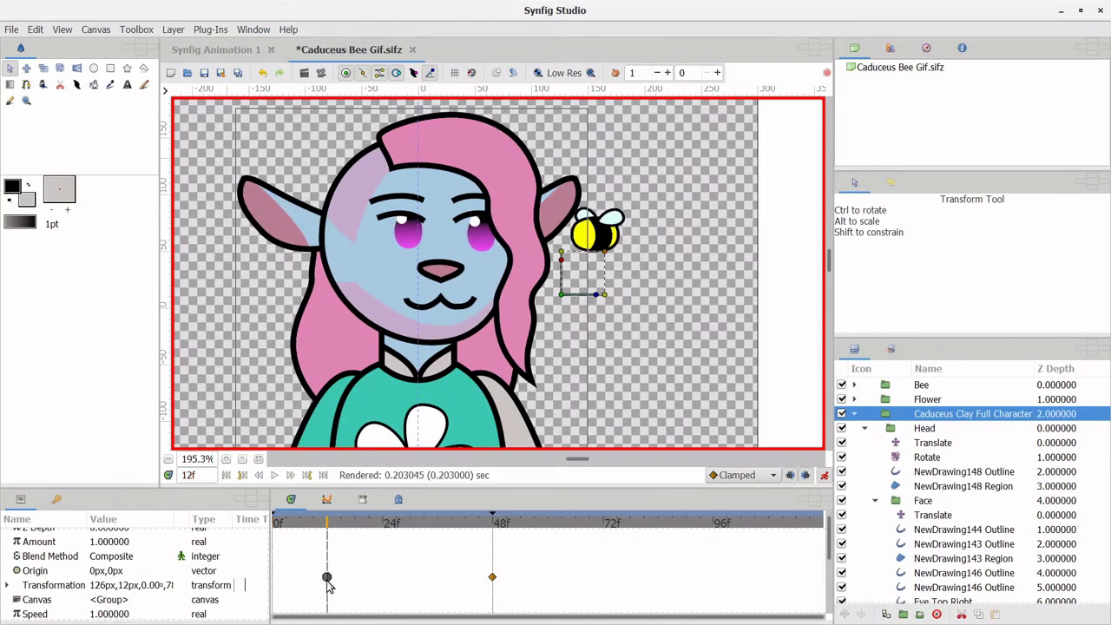
left_click(328, 578)
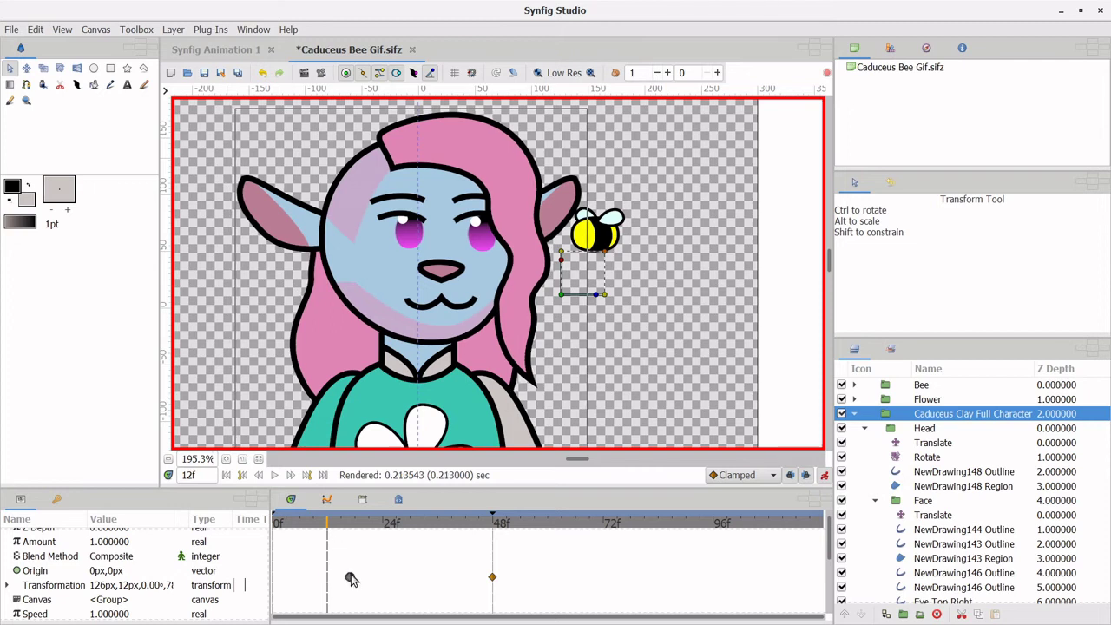
left_click_drag(359, 525, 367, 528)
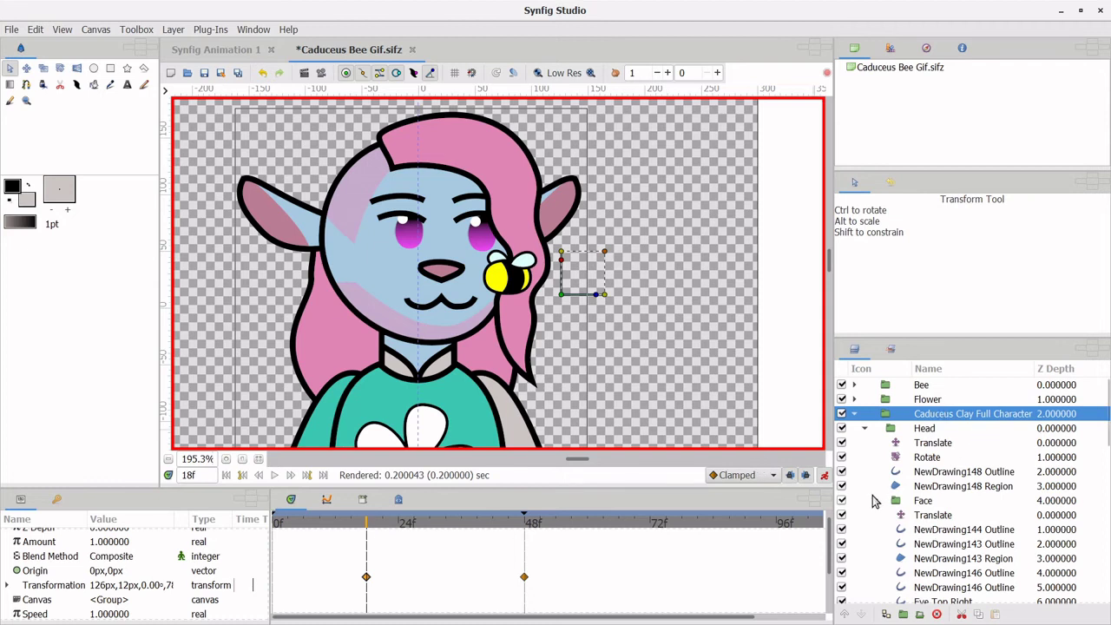
scroll(922, 488, "down", 1)
scroll(920, 500, "down", 2)
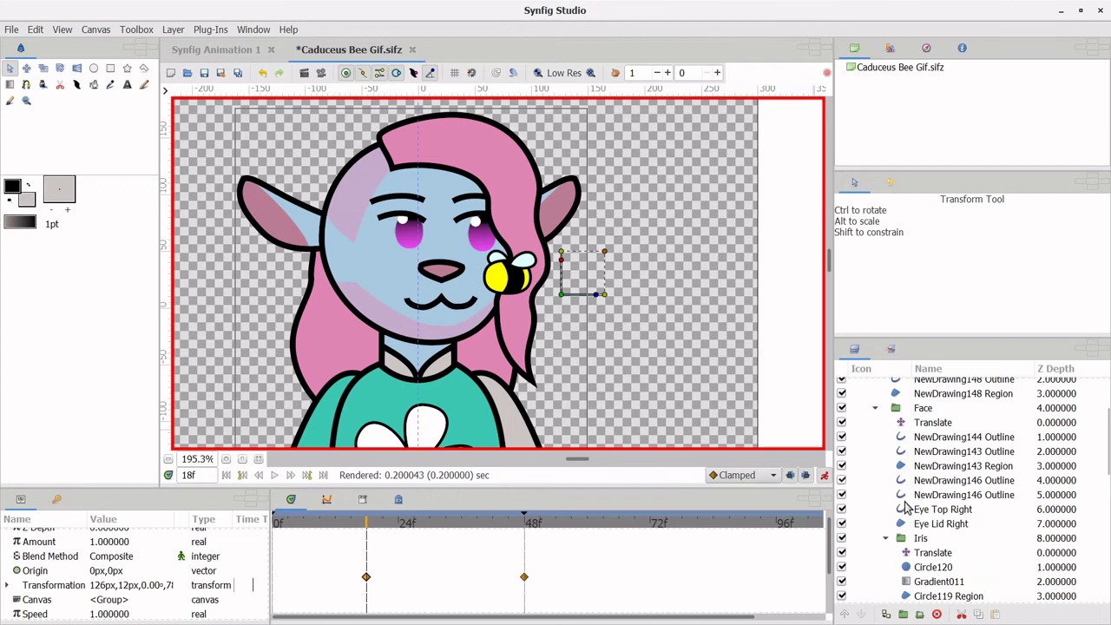
left_click(931, 552)
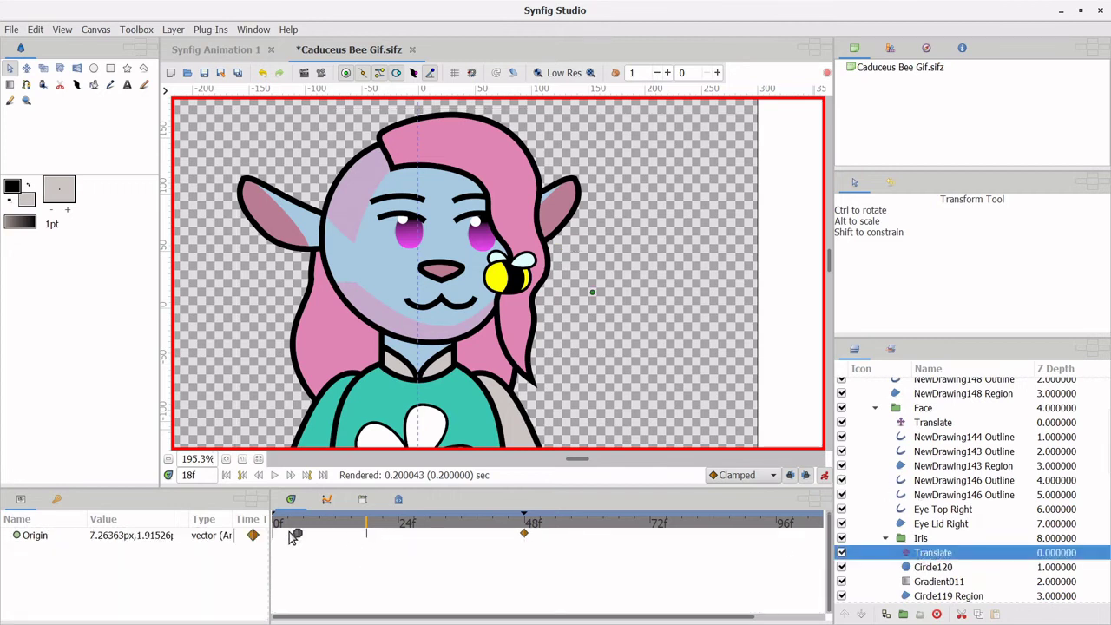
left_click_drag(273, 537, 293, 544)
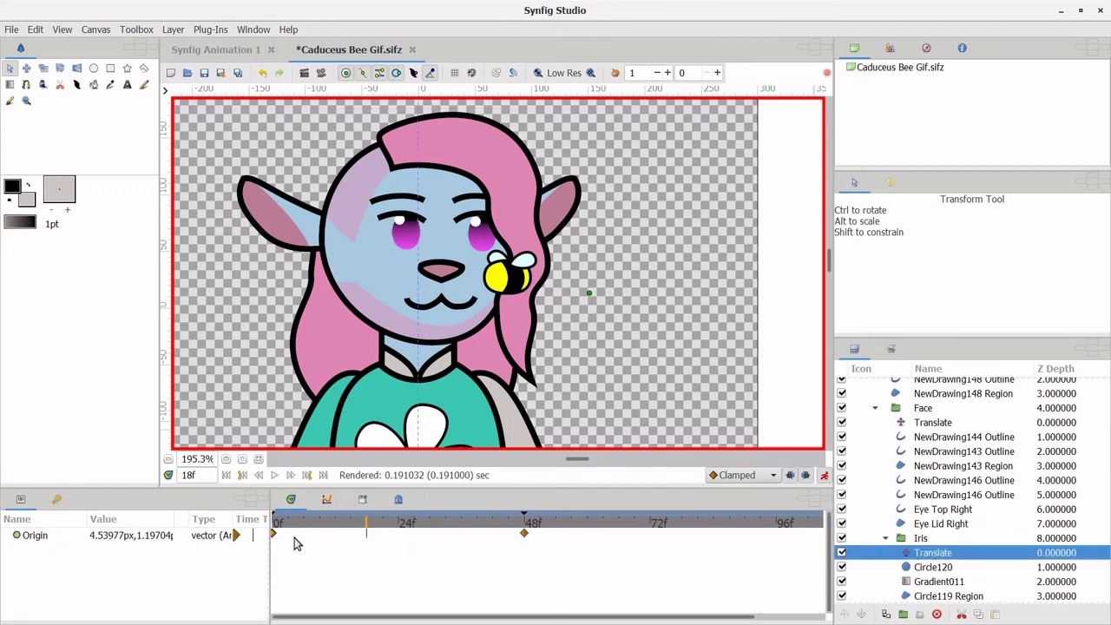
left_click(884, 539)
left_click(920, 596)
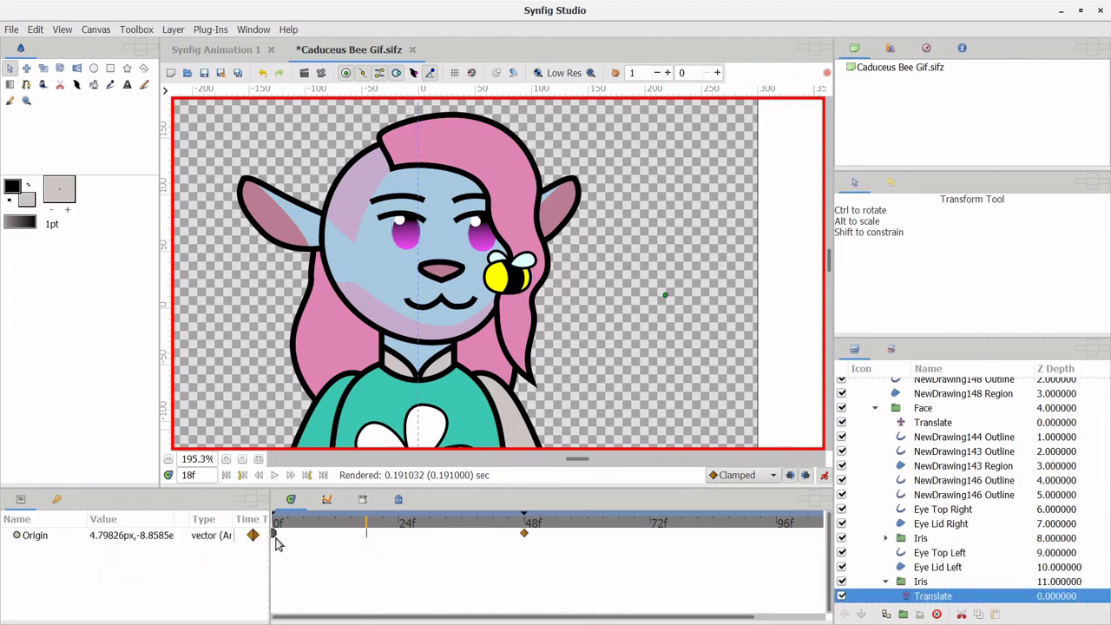
left_click_drag(275, 539, 524, 527)
left_click(378, 233)
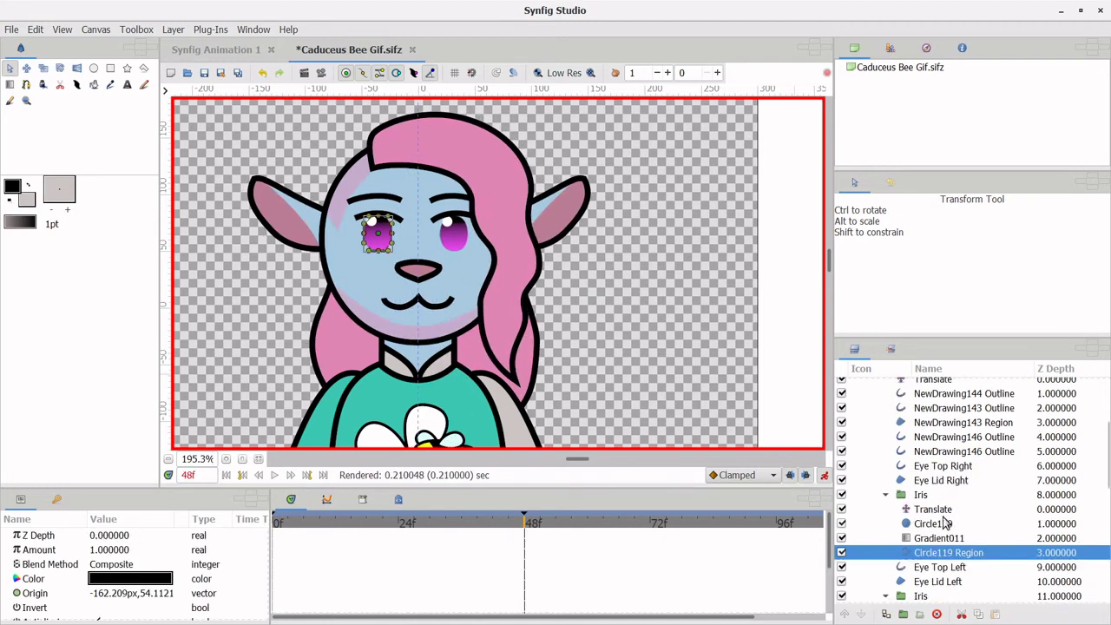
left_click(933, 510)
key("minus")
key("minus")
left_click_drag(538, 269, 541, 268)
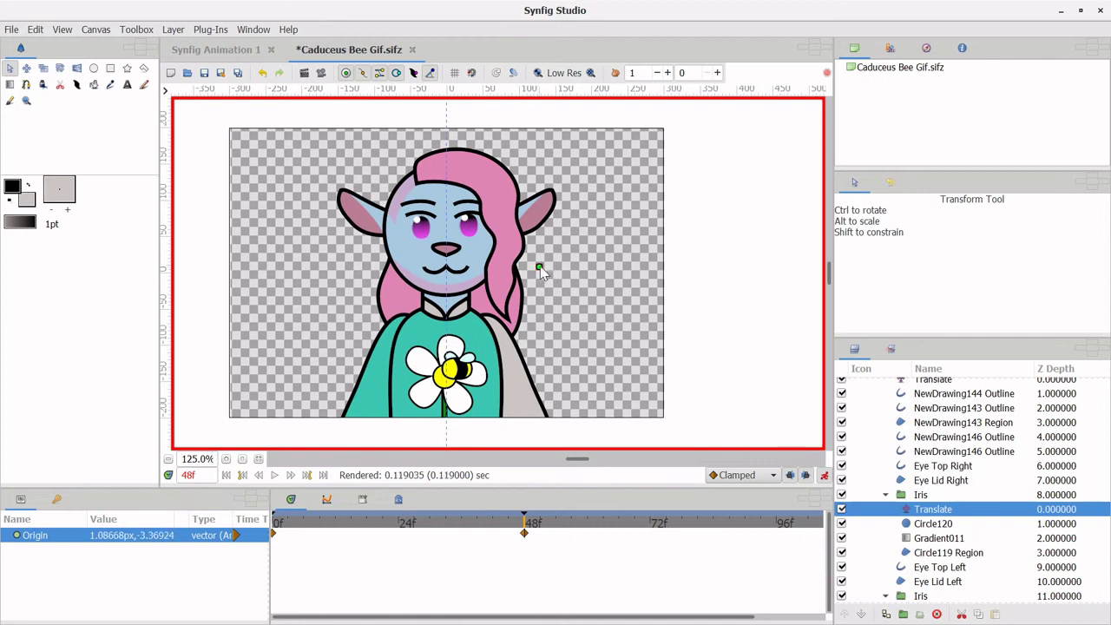
left_click(470, 227)
left_click_drag(585, 266, 585, 269)
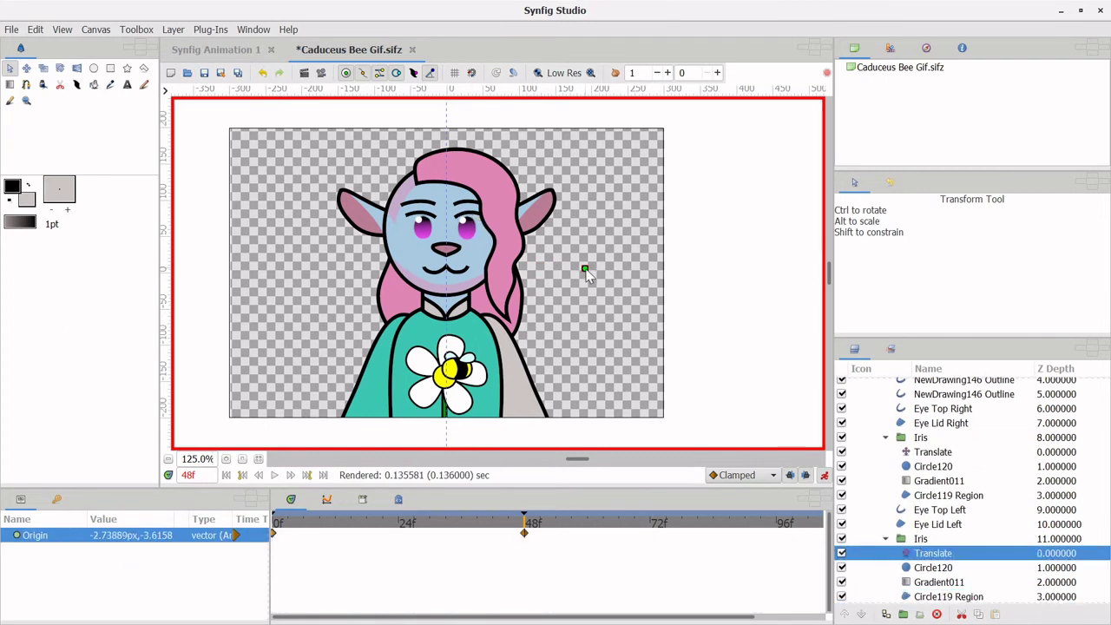
left_click(503, 523)
key("equal")
key("equal")
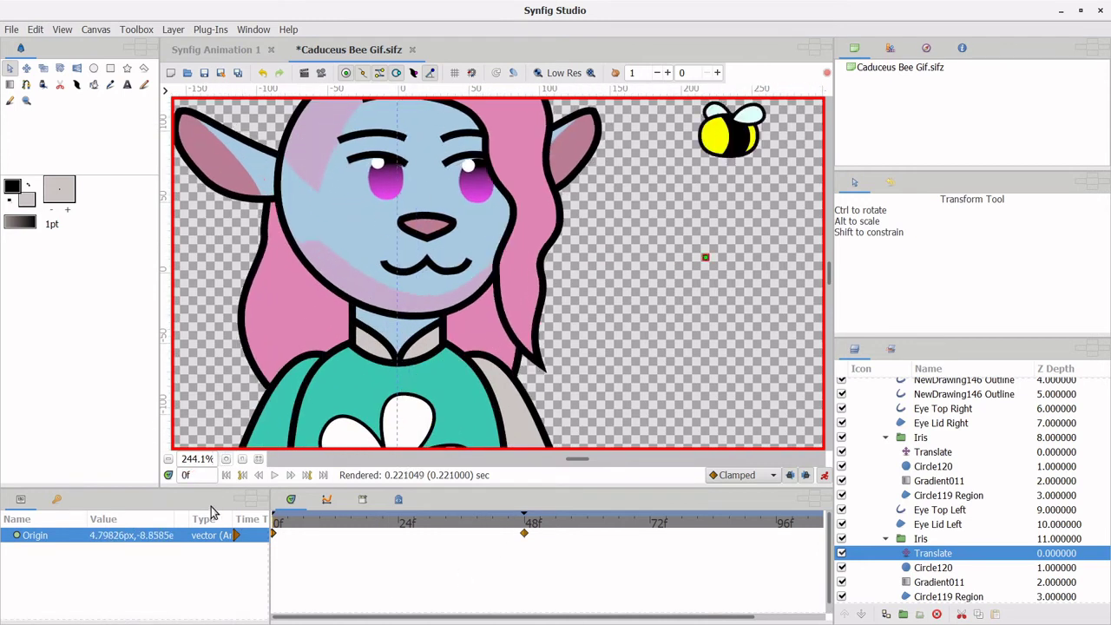
left_click_drag(409, 523, 531, 525)
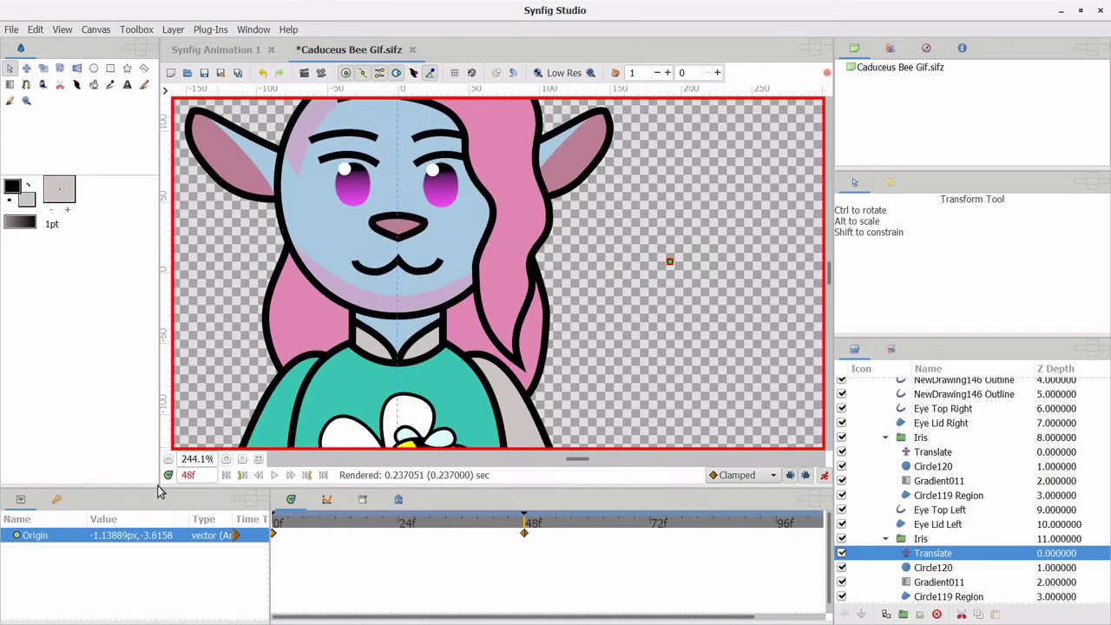
left_click(11, 29)
left_click(34, 174)
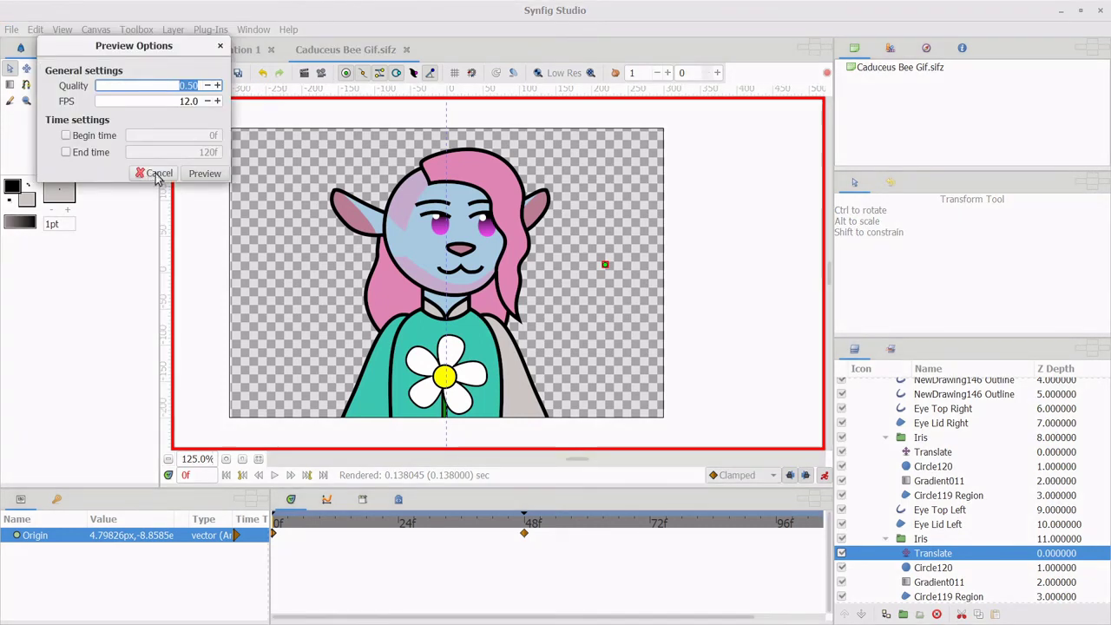
left_click(200, 178)
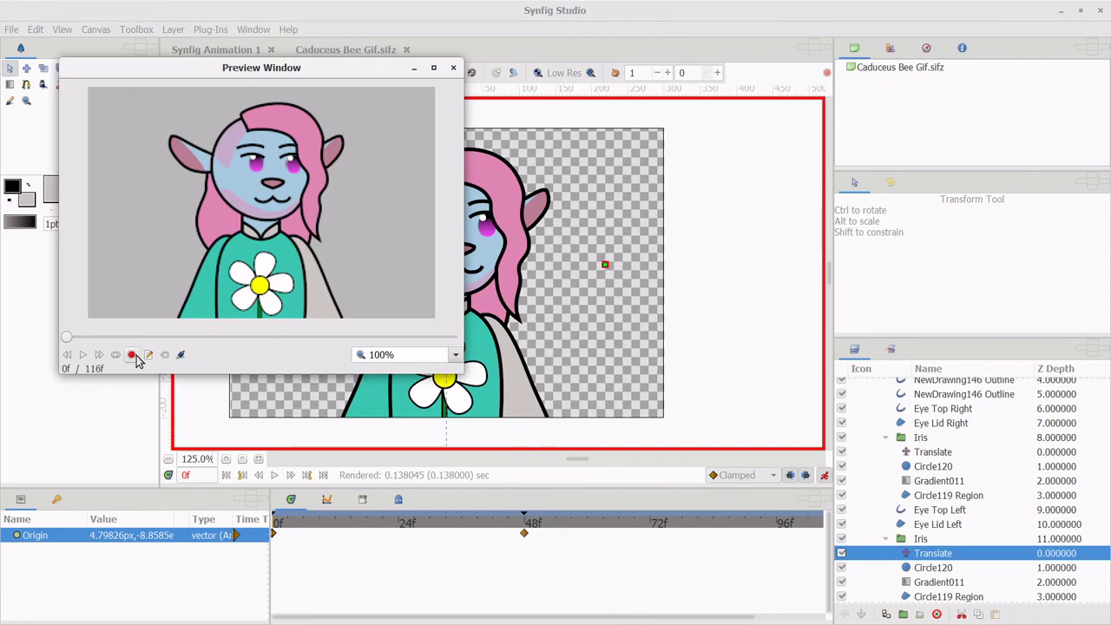
left_click(84, 354)
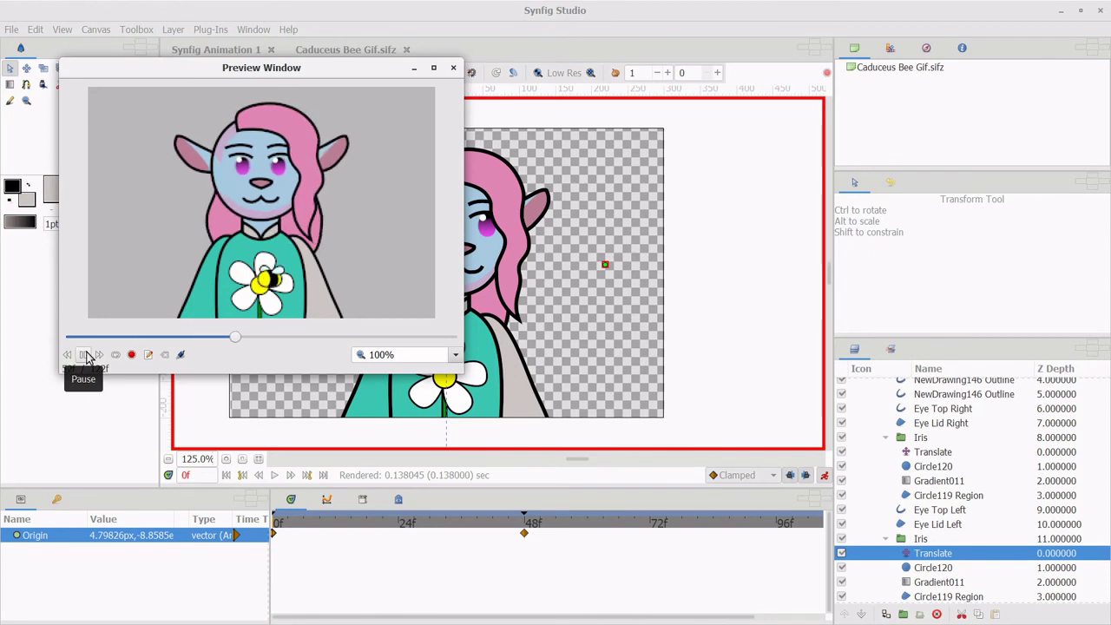
left_click(86, 354)
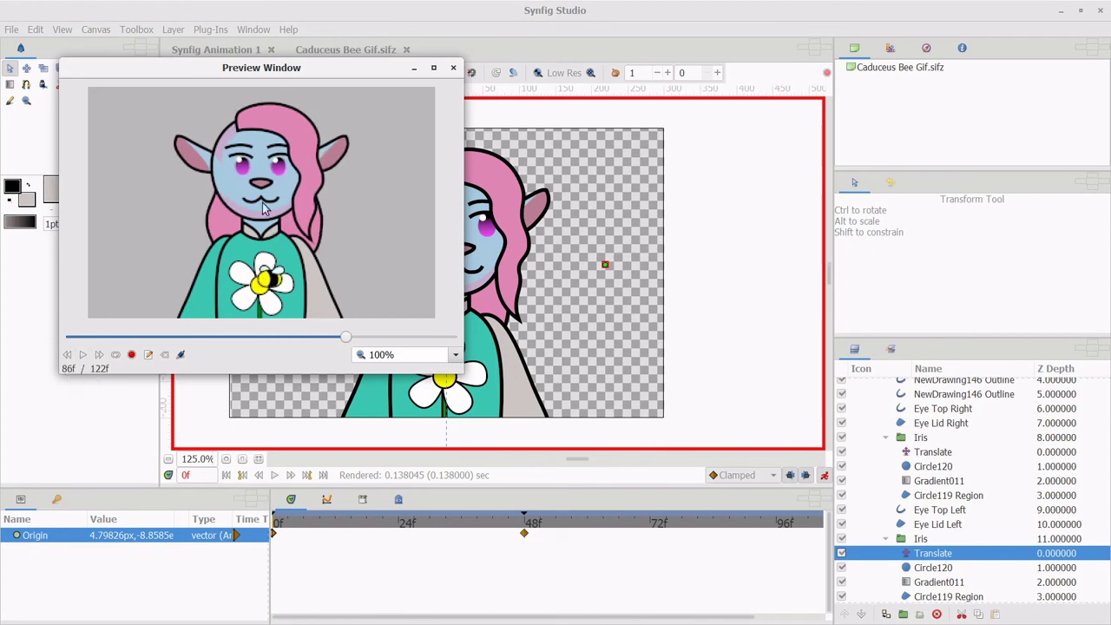
left_click(453, 67)
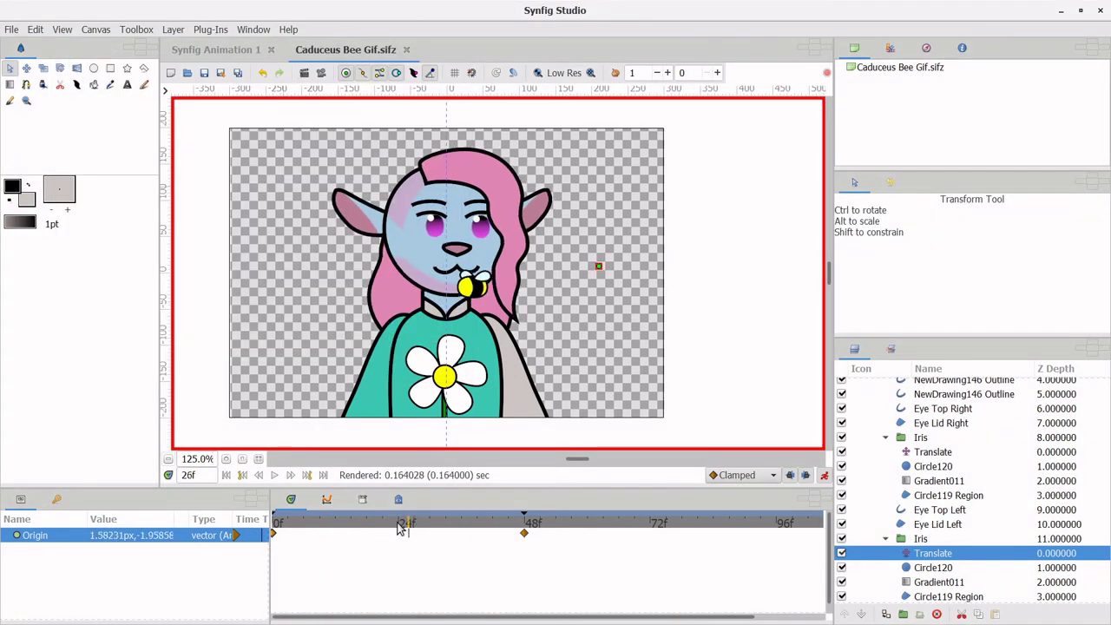
left_click_drag(276, 533, 328, 533)
left_click(328, 522)
left_click(963, 553)
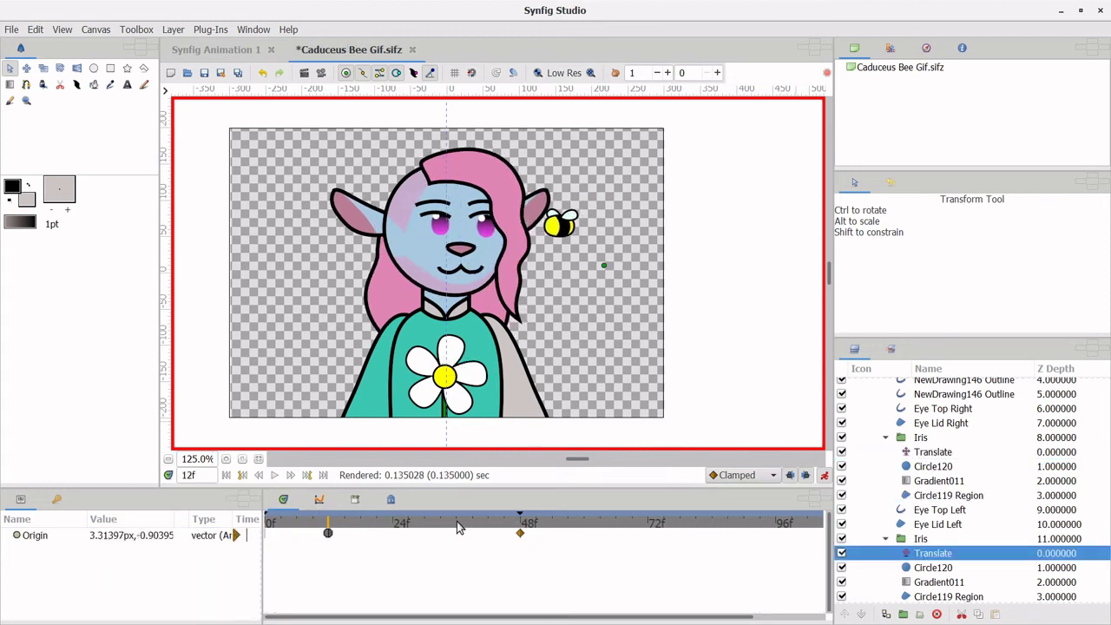
left_click(460, 239)
left_click_drag(329, 528, 360, 522)
left_click(484, 227)
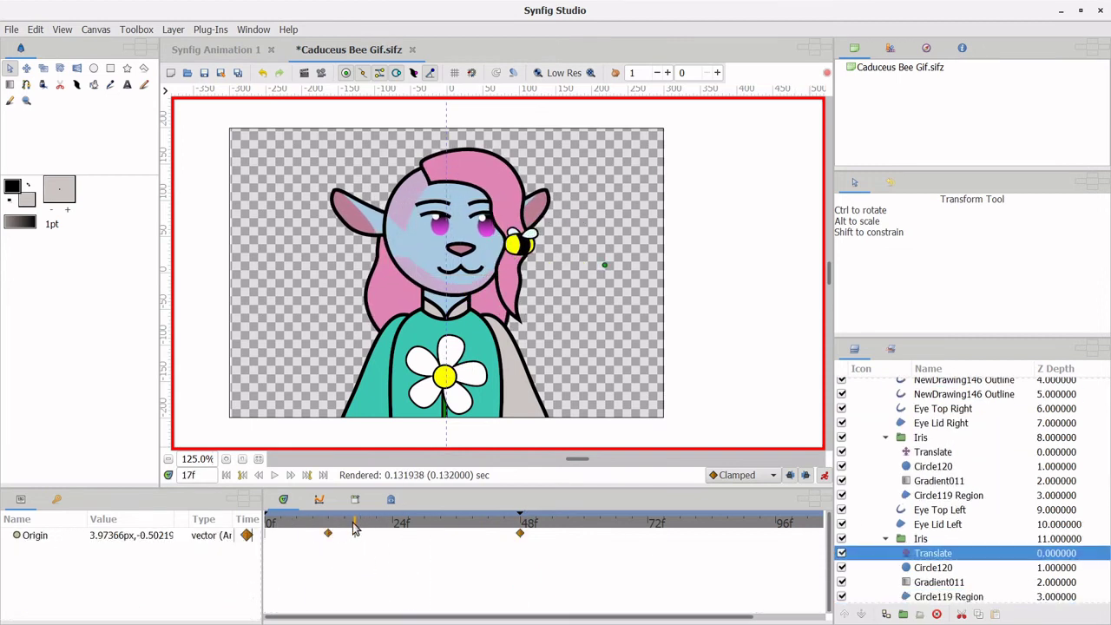
left_click(933, 451)
left_click(519, 535)
left_click(549, 525)
left_click(56, 499)
left_click(11, 614)
left_click(226, 458)
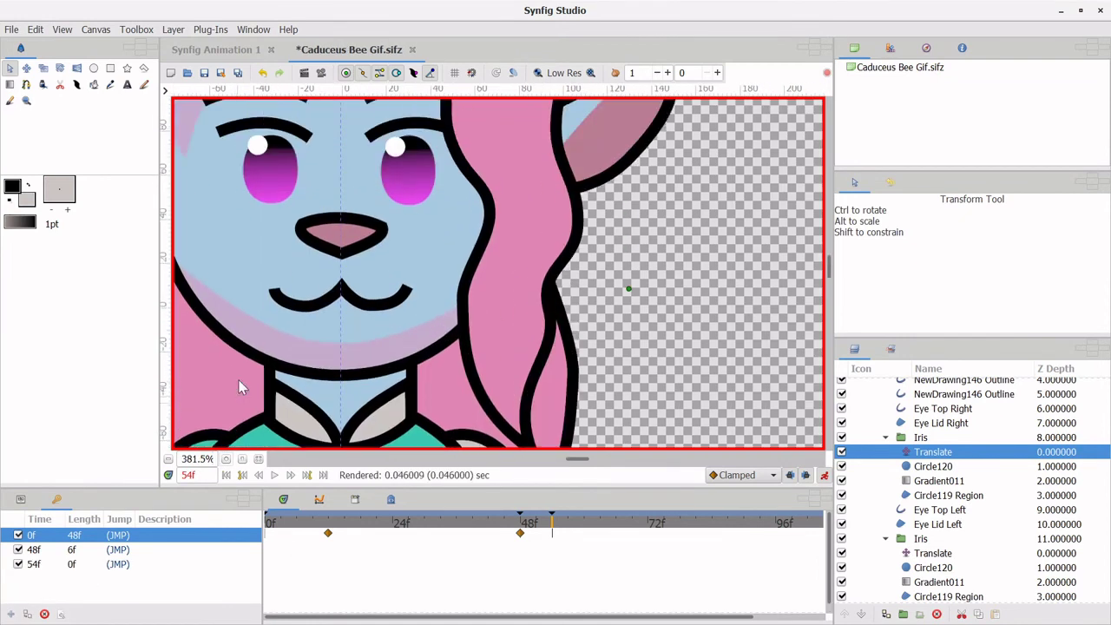
Drag the first eye's lid down so it closes around frame 60
scroll(499, 274, "up", 2)
left_click(375, 217)
left_click_drag(450, 210, 290, 247)
left_click_drag(360, 246, 355, 289)
left_click_drag(395, 244, 393, 285)
left_click_drag(564, 521, 573, 521)
left_click_drag(333, 258, 330, 269)
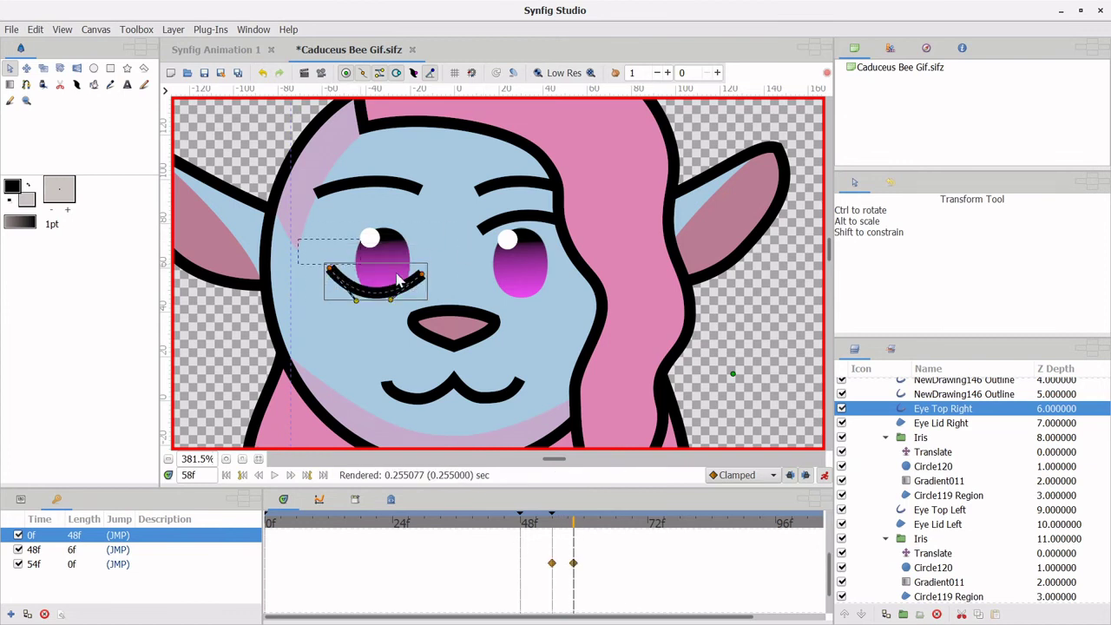
Close the other eye's lid and the Eye Top lines at the blink frame
left_click(941, 423)
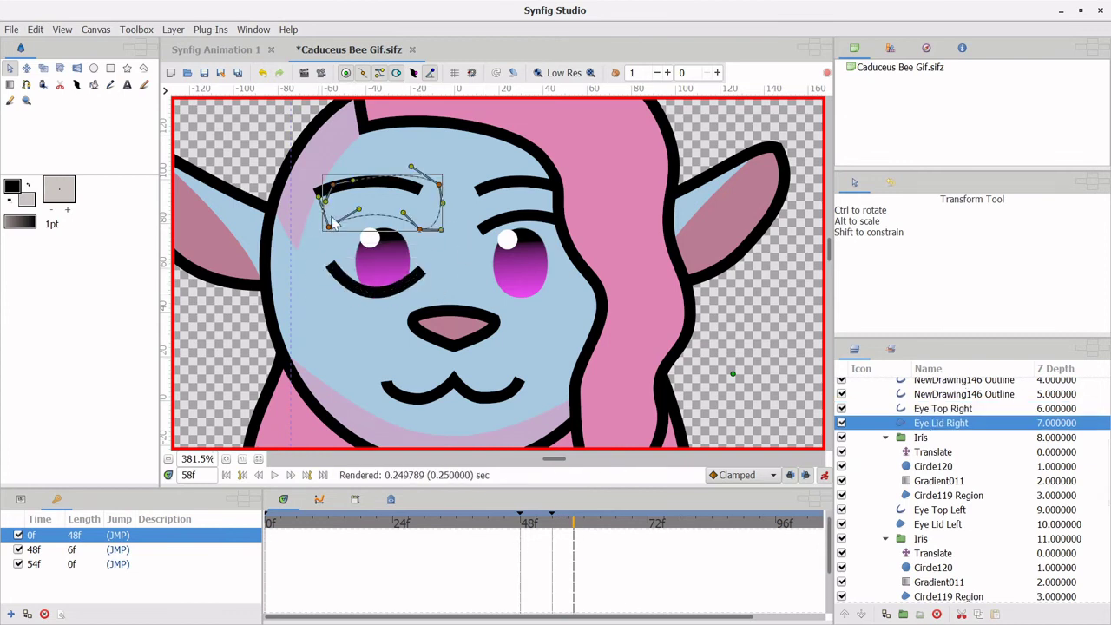
left_click_drag(359, 211, 346, 252)
left_click_drag(404, 285, 404, 302)
left_click(547, 230)
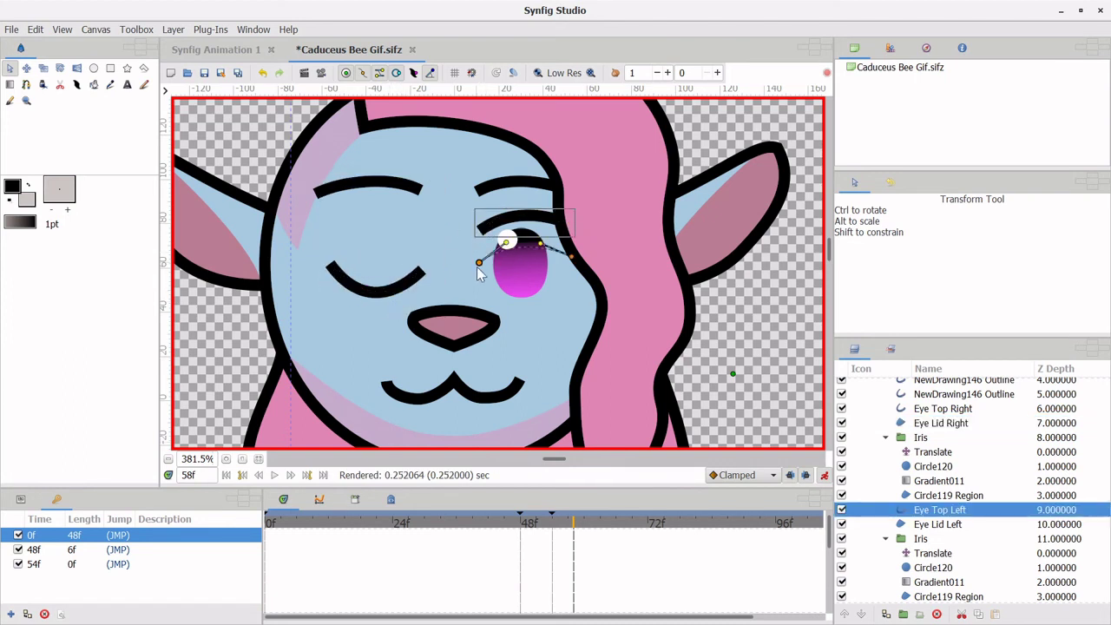
mouse_move(506, 211)
left_mouse_down()
mouse_move(506, 269)
mouse_move(540, 297)
left_mouse_up()
left_click_drag(480, 271, 480, 275)
left_click_drag(571, 265, 570, 276)
left_click_drag(481, 276, 478, 272)
left_click(937, 528)
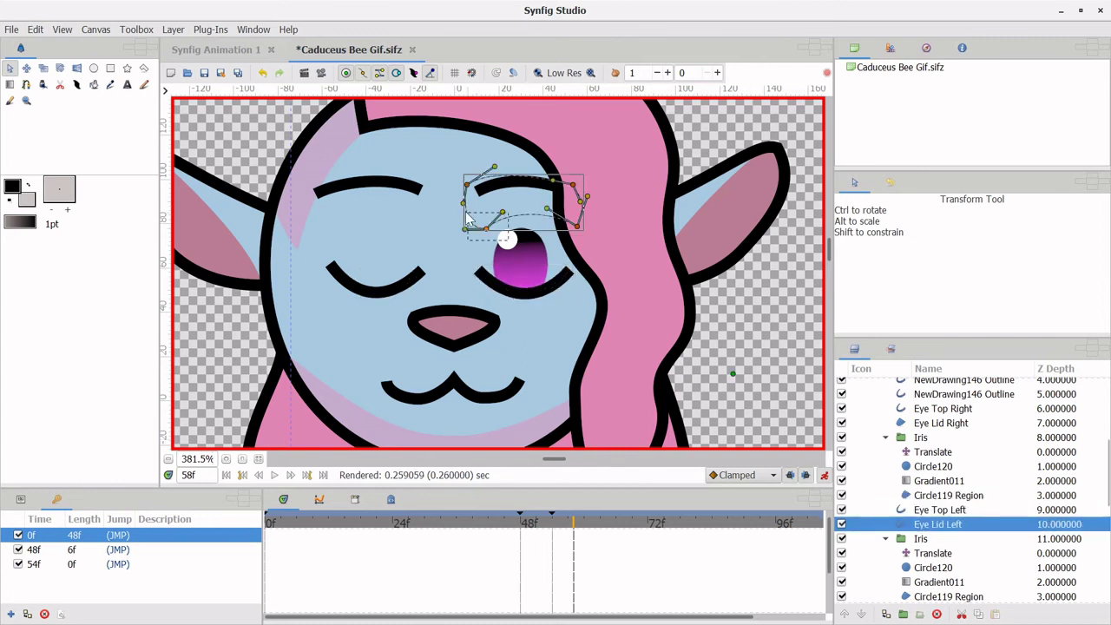
left_click_drag(579, 230, 582, 274)
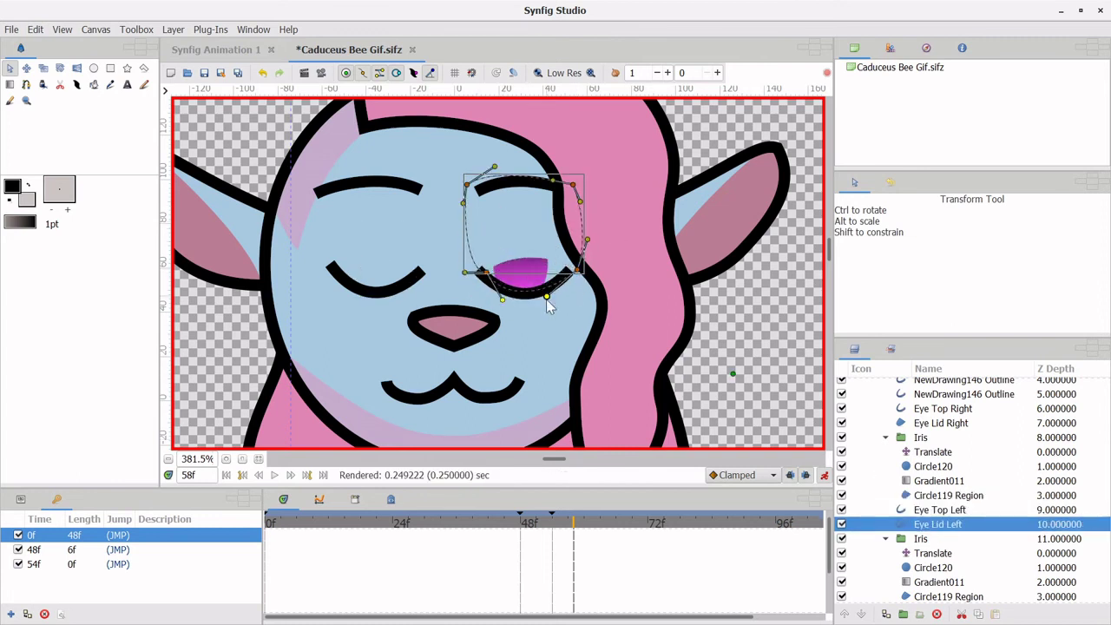
Play back the blink and add a waypoint reopening the eyelid at 66f
left_click(257, 475)
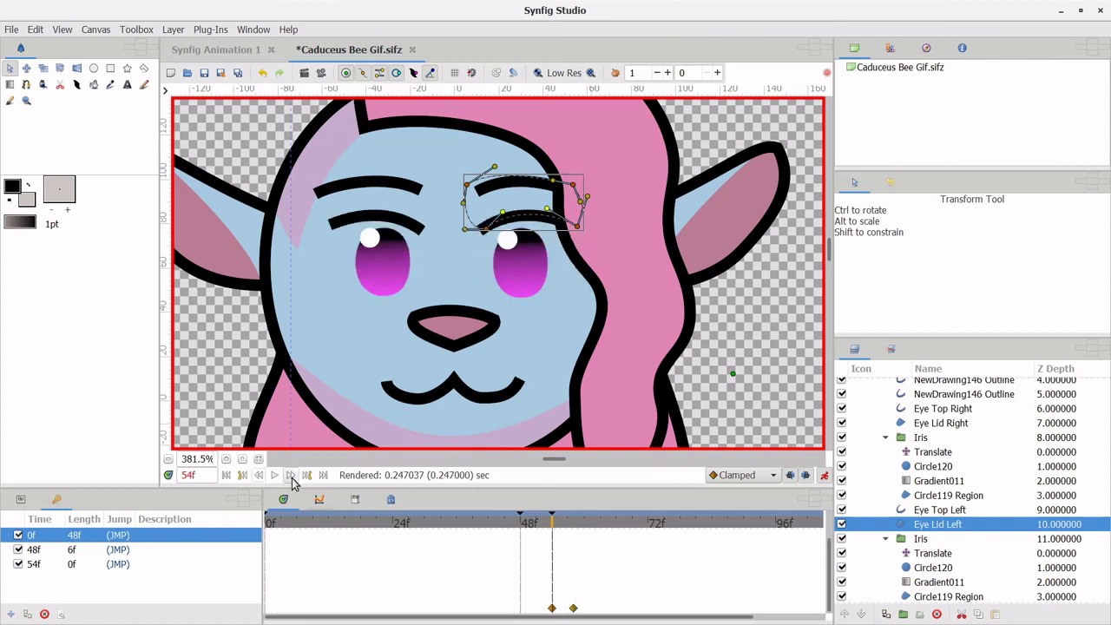
right_click(575, 613)
key("Escape")
right_click(552, 611)
left_click(591, 538)
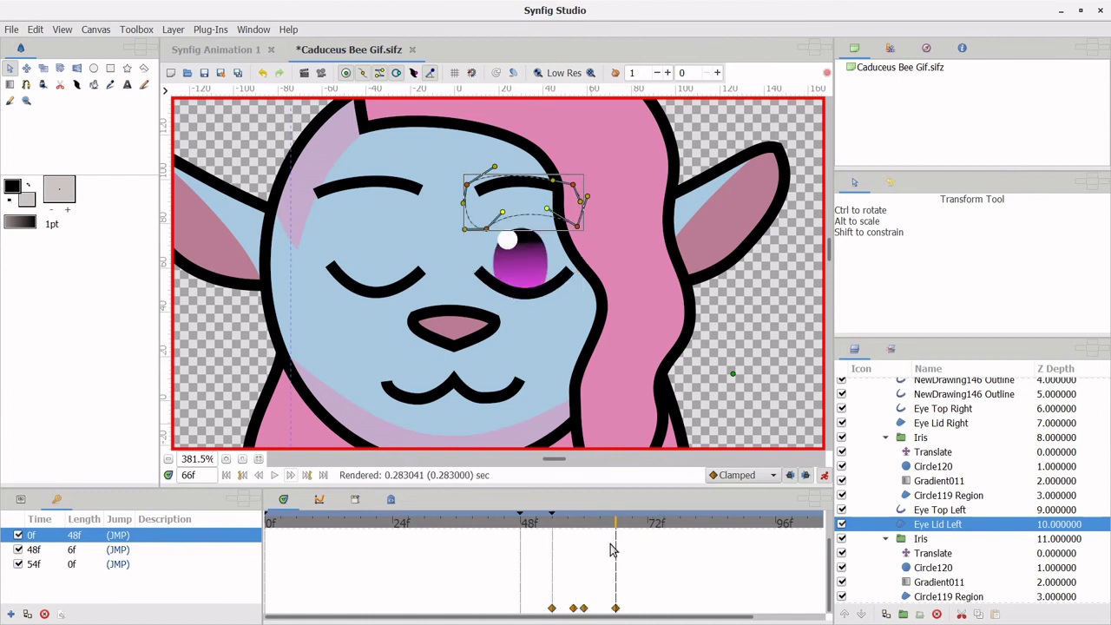
left_click(565, 287)
left_click(573, 525)
left_click(290, 475)
Add reopening waypoints for the upper lid lines and the Eye Lid Right layer
right_click(573, 604)
key("Escape")
left_click(291, 475)
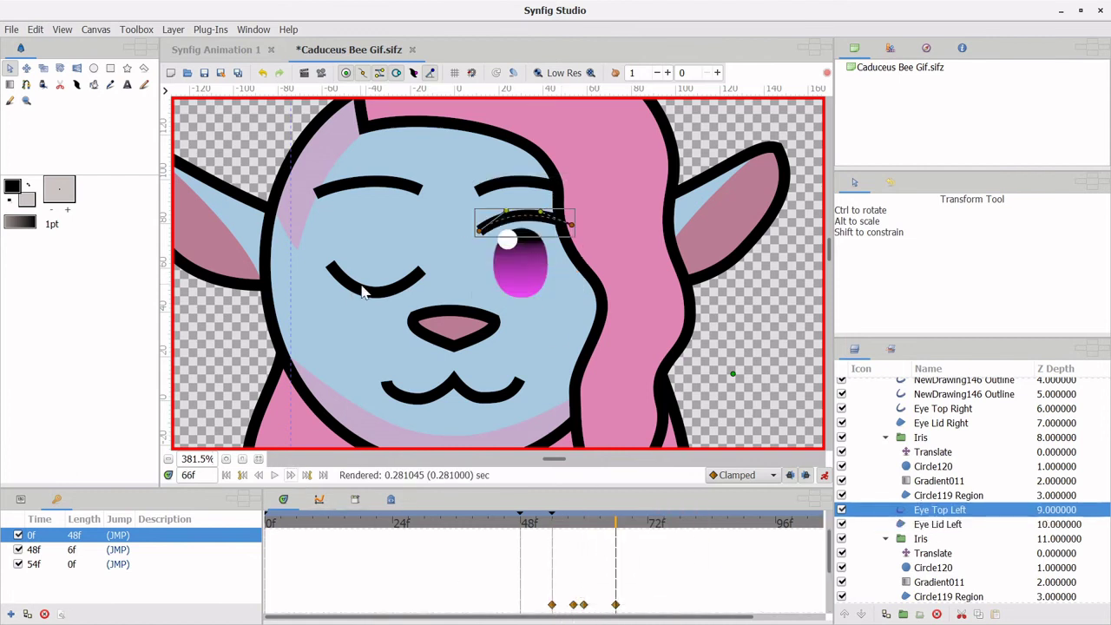
left_click(365, 291)
left_click(574, 605)
key("period")
key("period")
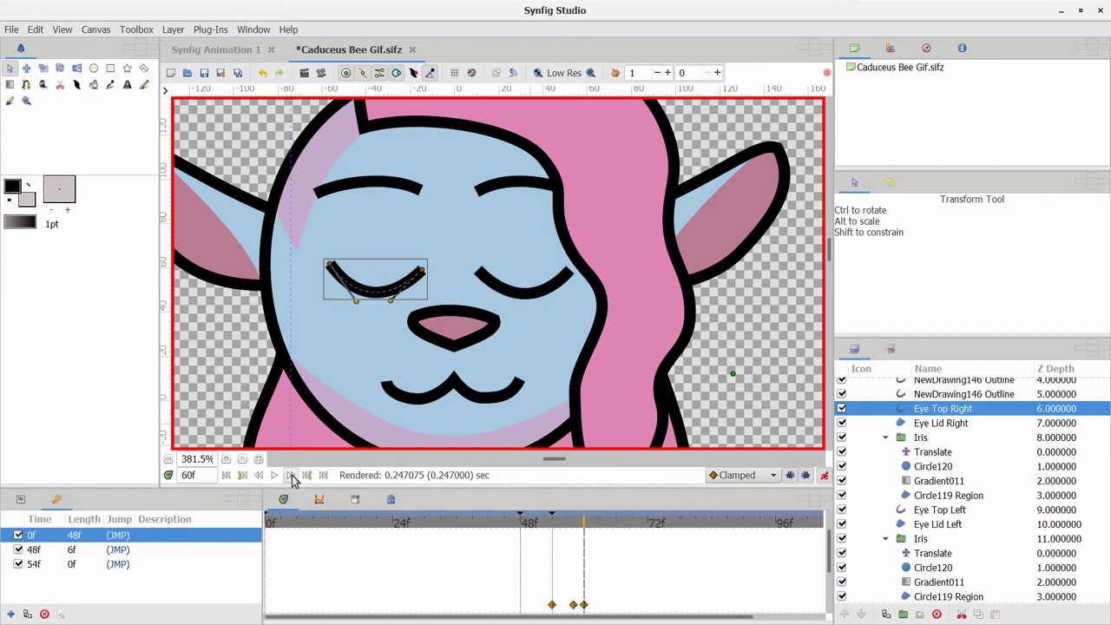
left_click(291, 474)
left_click(373, 234)
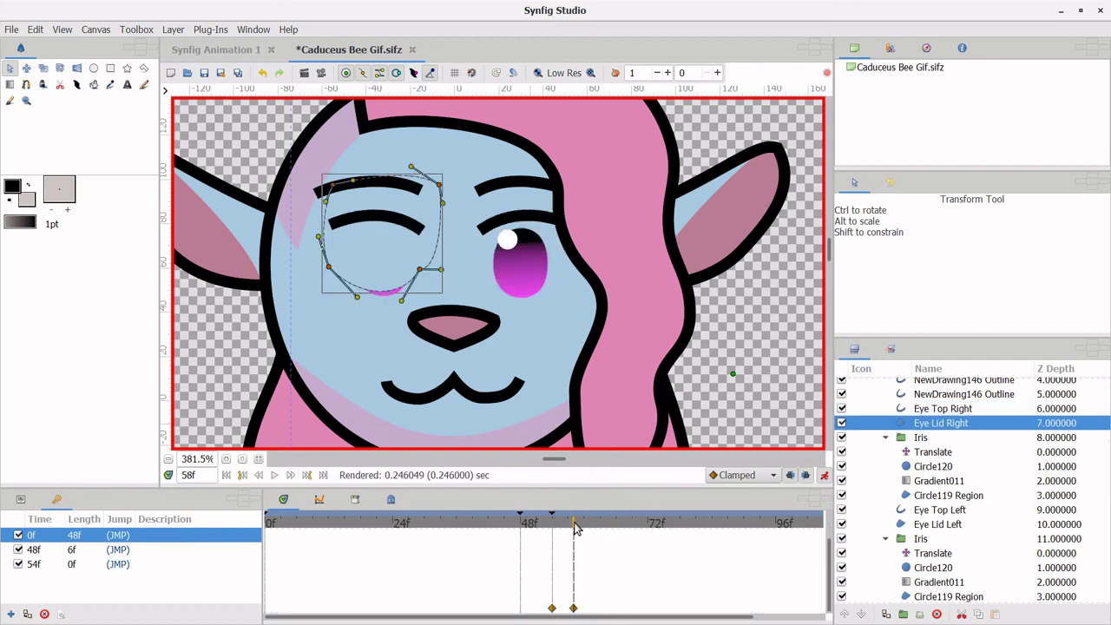
left_click(576, 525)
key("period")
key("period")
key("period")
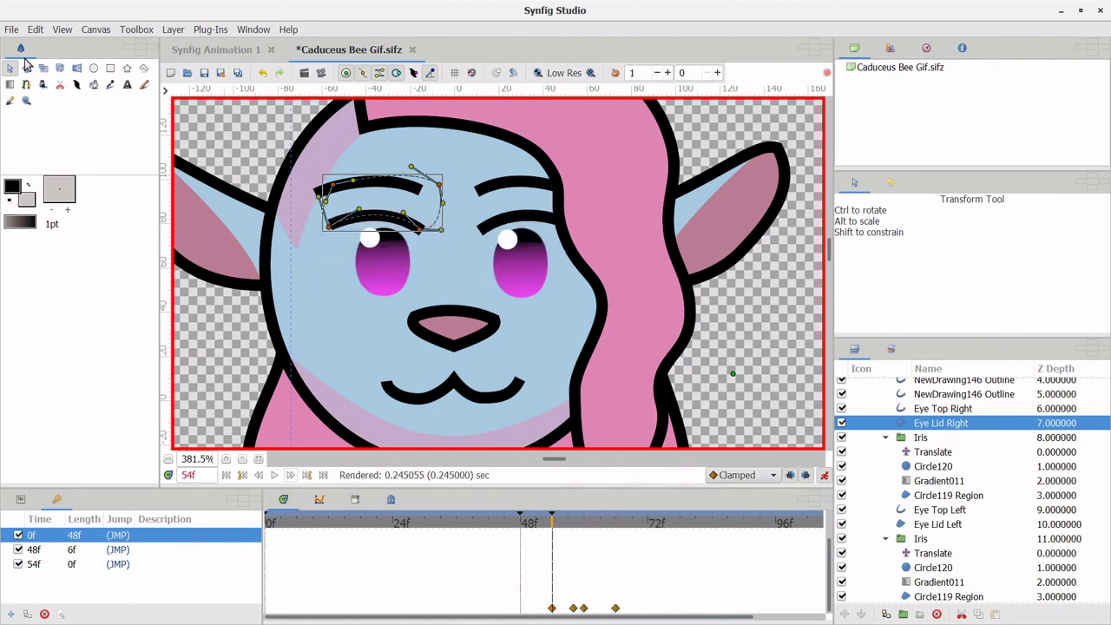
Tilt the ear with its Rotate handle at frame 59, continuing through 63f
left_click(578, 525)
left_click(964, 598)
left_click(927, 583)
mouse_move(478, 255)
left_mouse_down()
mouse_move(475, 235)
mouse_move(463, 236)
left_mouse_up()
left_click(291, 474)
left_click(927, 509)
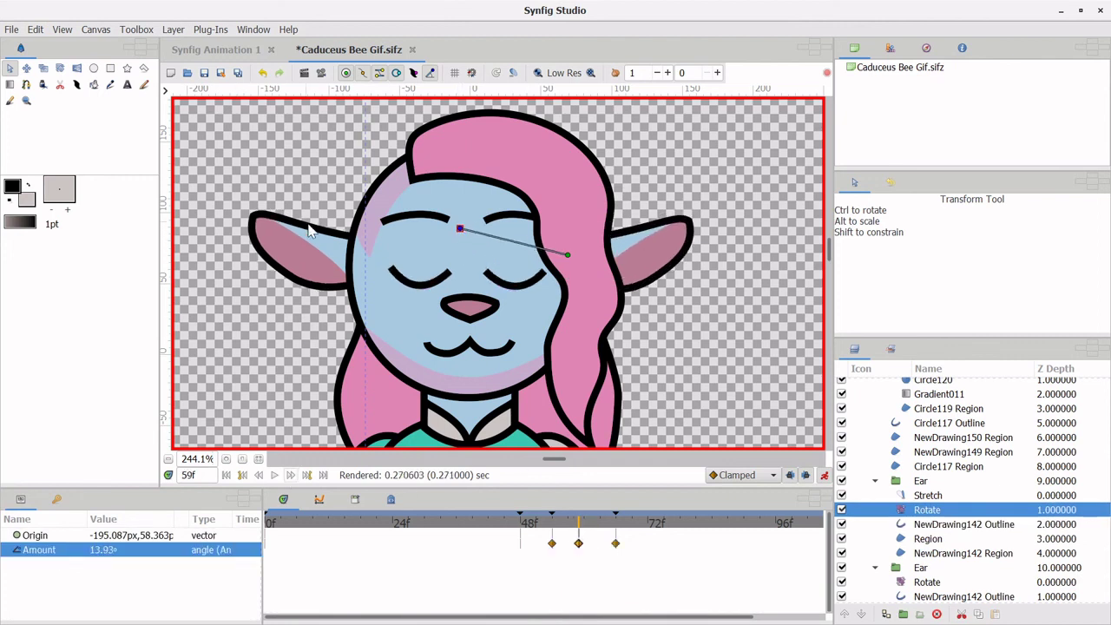
left_click(927, 582)
left_click(927, 510)
left_click(599, 522)
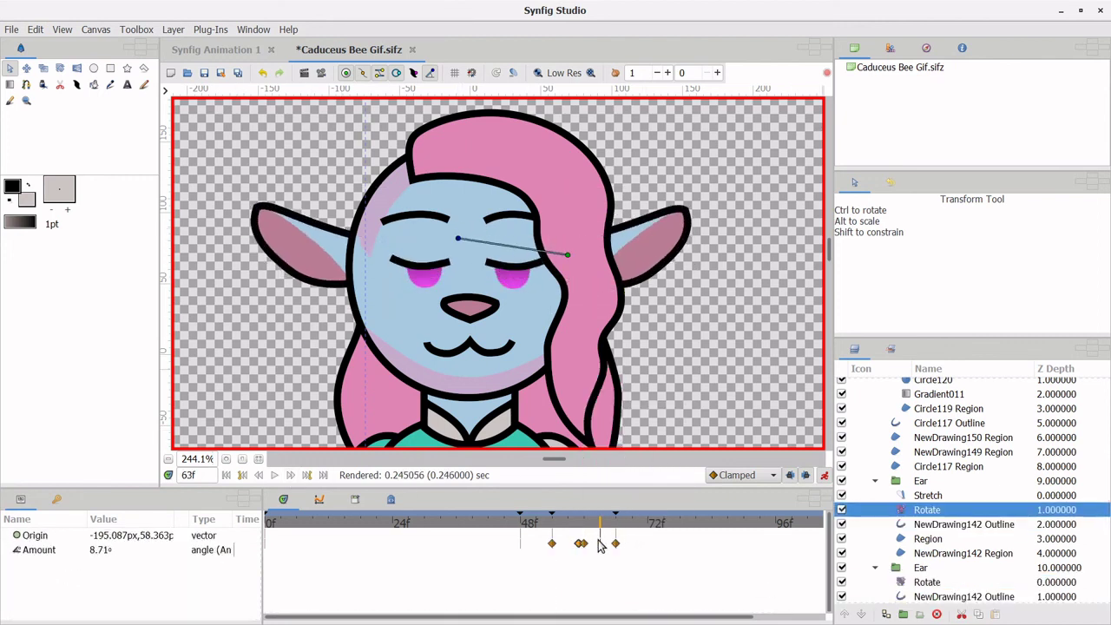
Set the back hair's Rotate amount at frame 66
scroll(955, 486, "up", 10)
left_click(933, 443)
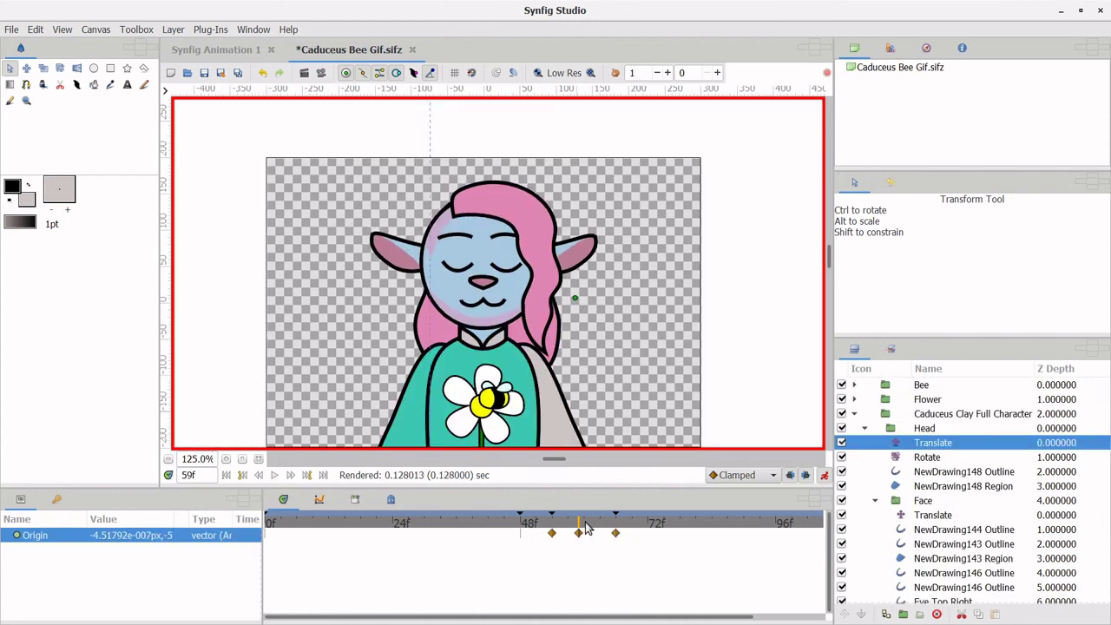
left_click(925, 457)
scroll(621, 546, "up", 3)
left_click(225, 459)
scroll(955, 521, "down", 10)
left_click(964, 596)
left_click(927, 568)
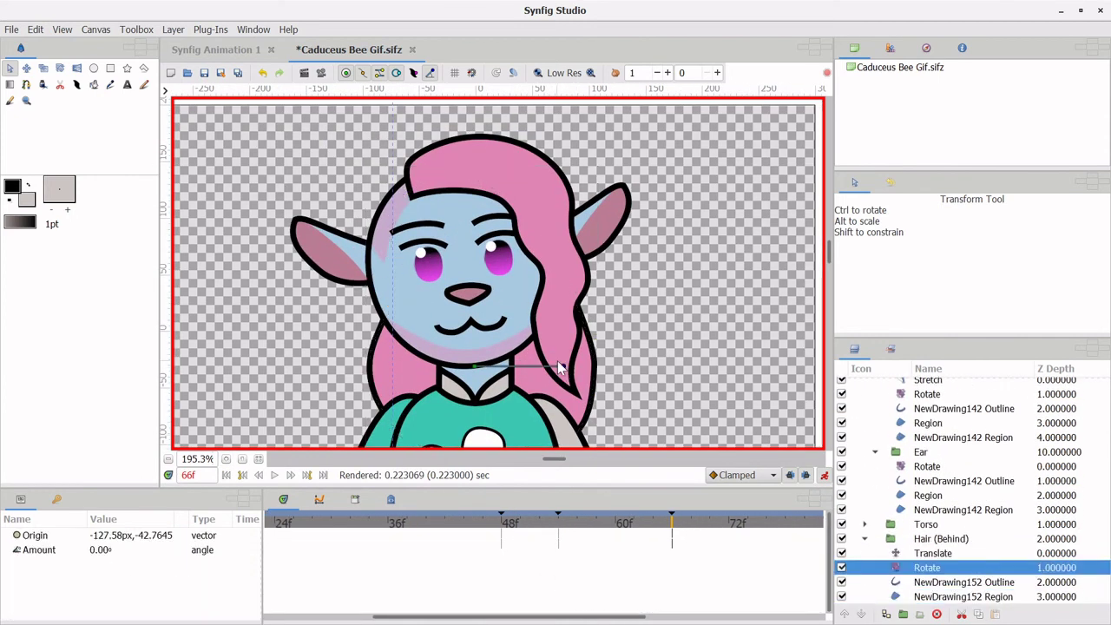
left_click(35, 549)
left_click(616, 523)
left_click(933, 553)
Adjust the head Translate and back-hair rotation between frames 59 and 66
scroll(933, 477, "up", 5)
left_click(924, 396)
key("ctrl+comma")
scroll(906, 493, "down", 2)
left_click(933, 509)
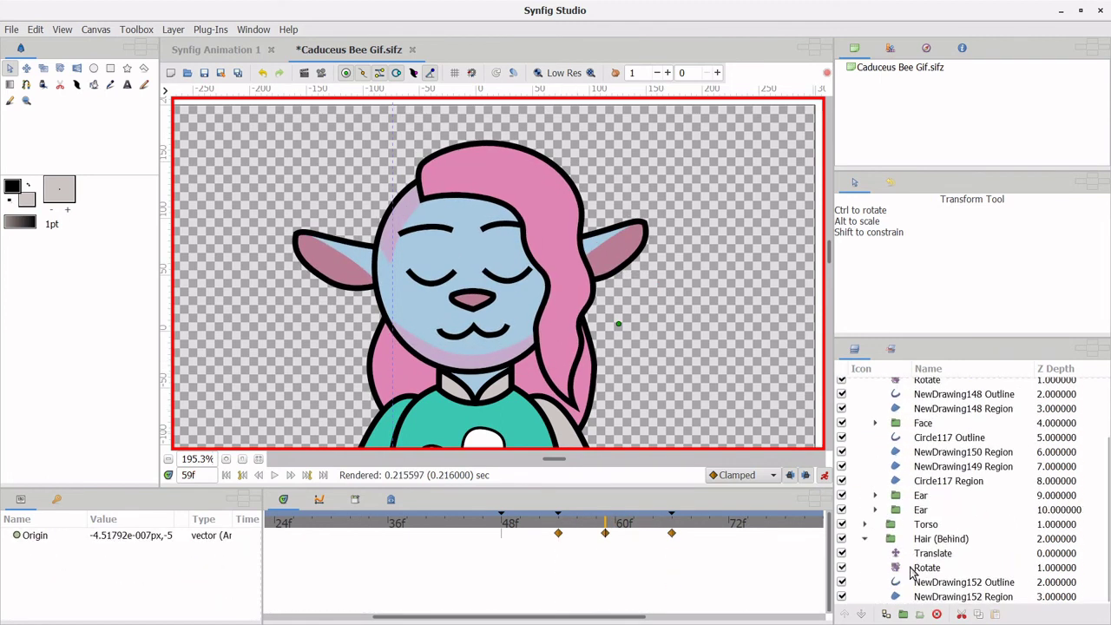
left_click(671, 532)
scroll(913, 431, "up", 5)
scroll(914, 431, "down", 3)
left_click(927, 568)
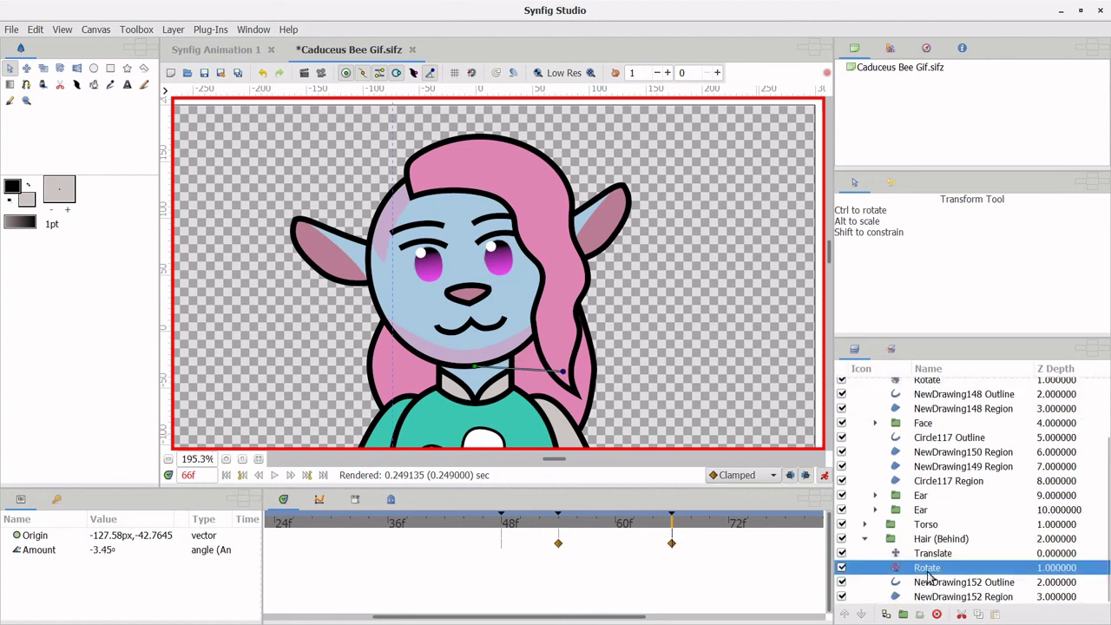
left_click(35, 550)
left_click(963, 596)
key("minus")
key("minus")
key("equal")
key("equal")
key("equal")
key("equal")
key("equal")
Lower the NewDrawing144 mouth outline's right end to widen the smile at 66f
key("ctrl+s")
left_click(358, 429)
left_click(395, 389)
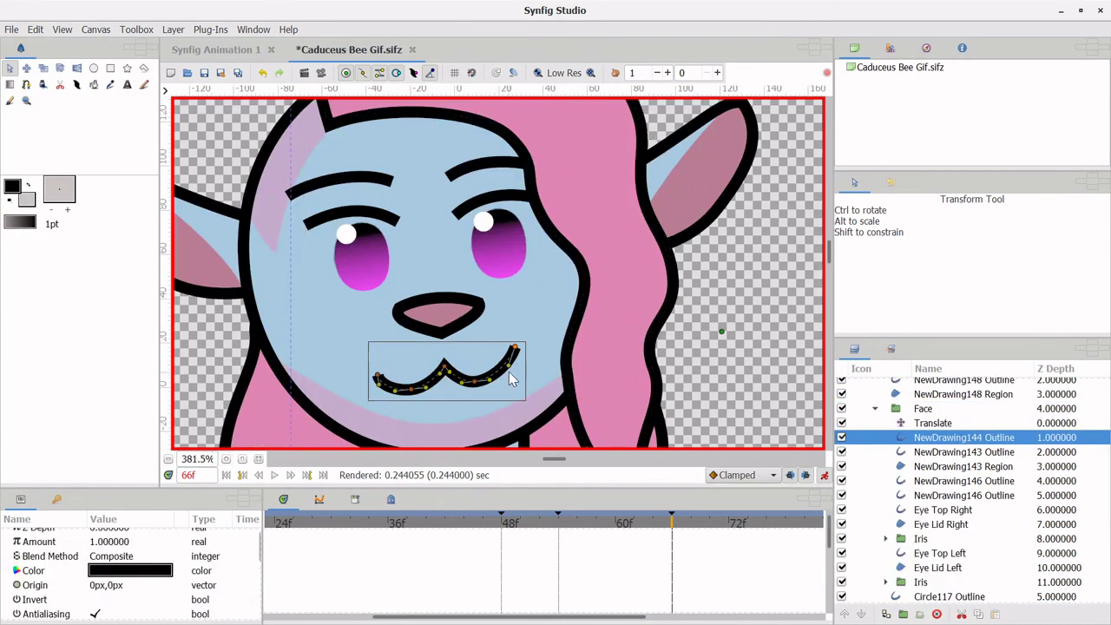
left_click_drag(399, 393, 413, 392)
left_click(373, 373)
left_click_drag(515, 348, 513, 359)
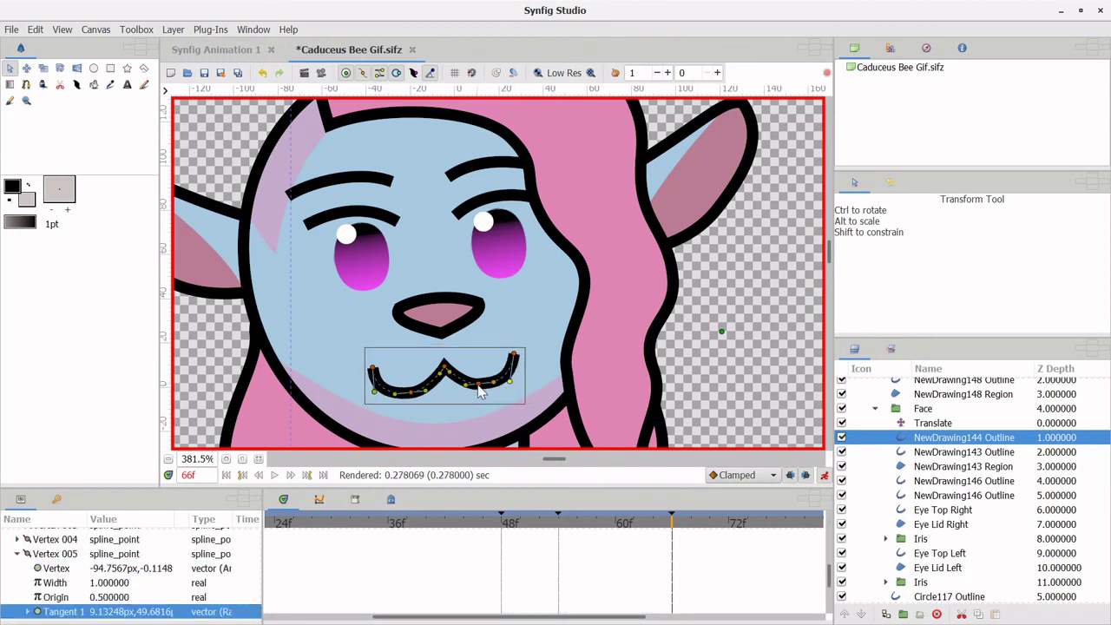
mouse_move(671, 523)
left_mouse_down()
mouse_move(650, 527)
mouse_move(727, 523)
left_mouse_up()
Open the canvas properties and dismiss them
scroll(499, 274, "down", 5)
left_click(96, 29)
left_click(115, 46)
key("Return")
left_click(11, 30)
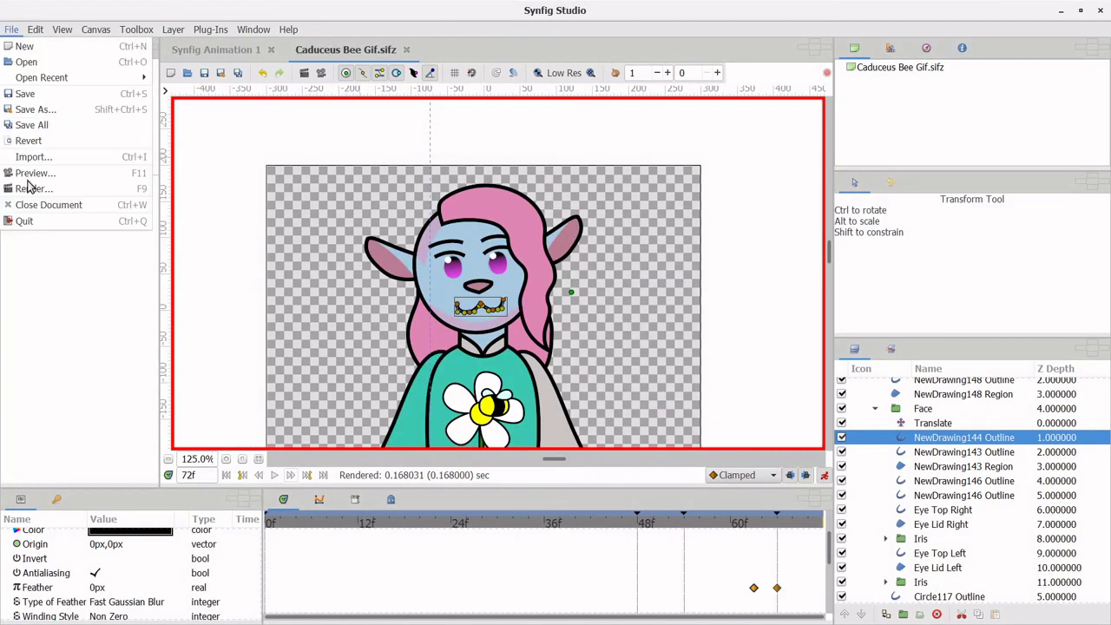
left_click(28, 175)
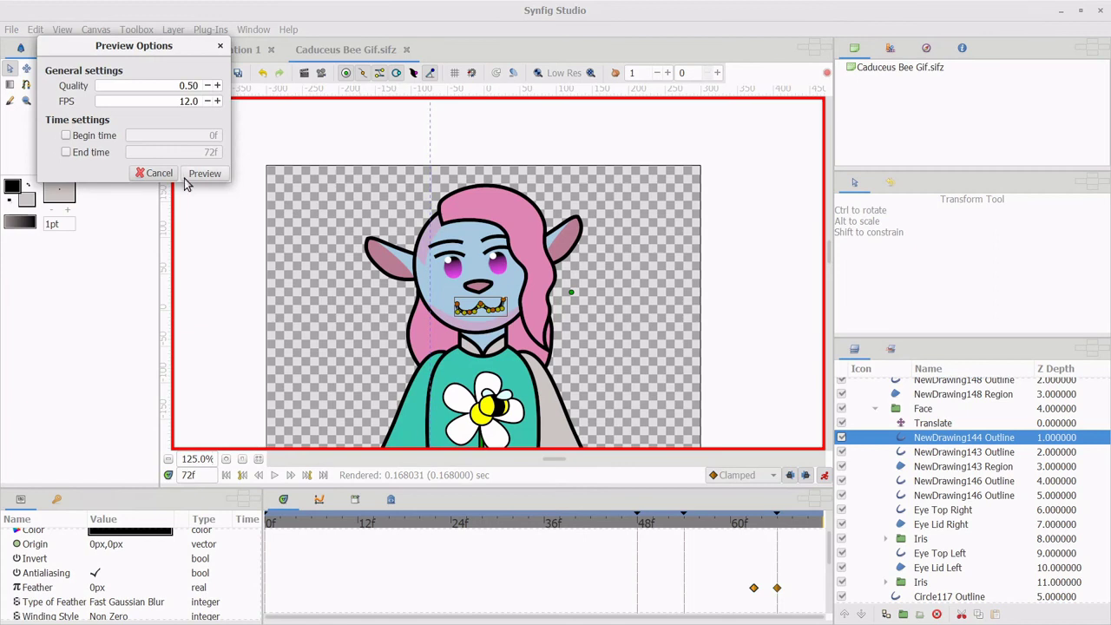
left_click(202, 173)
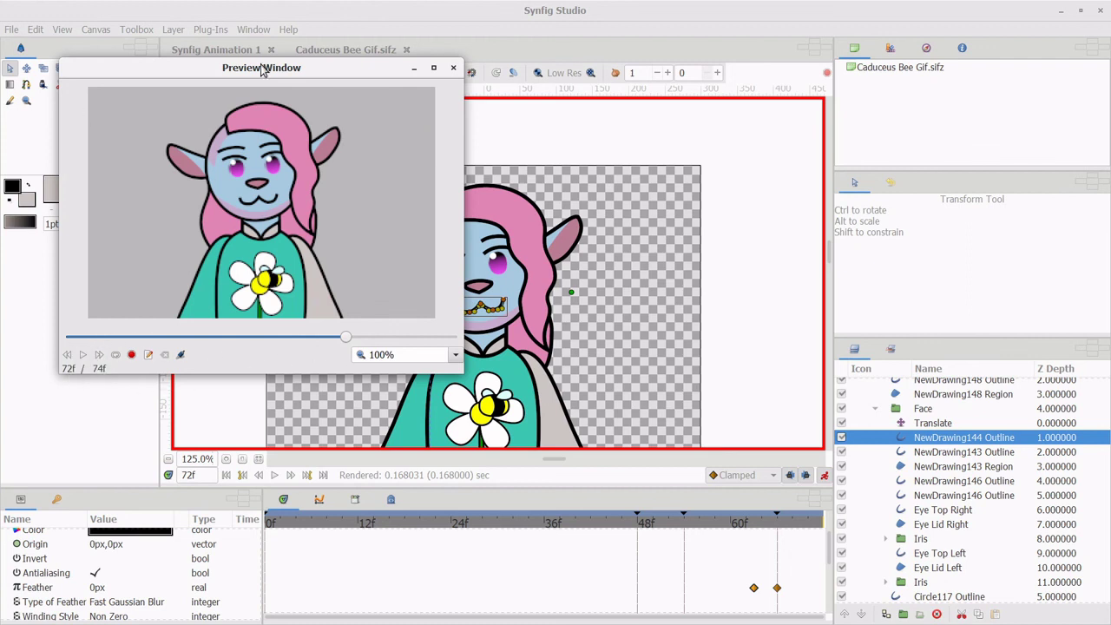
left_click(453, 67)
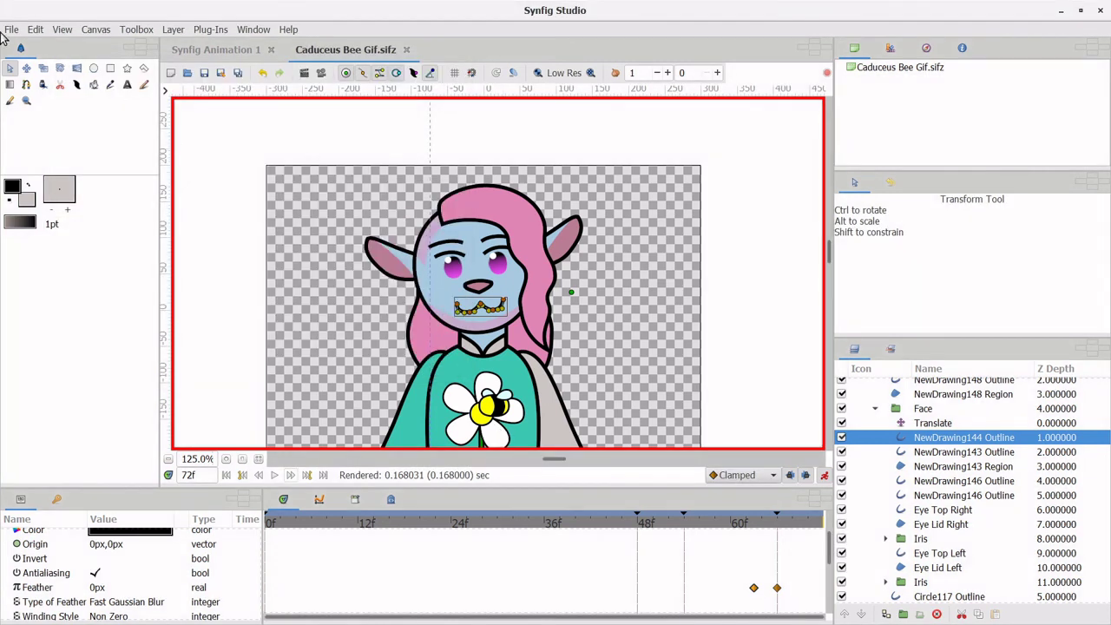
Set the end time to 120 frames, move the last keyframe to 96f, and preview
left_click(95, 29)
left_click(113, 49)
left_click(697, 423)
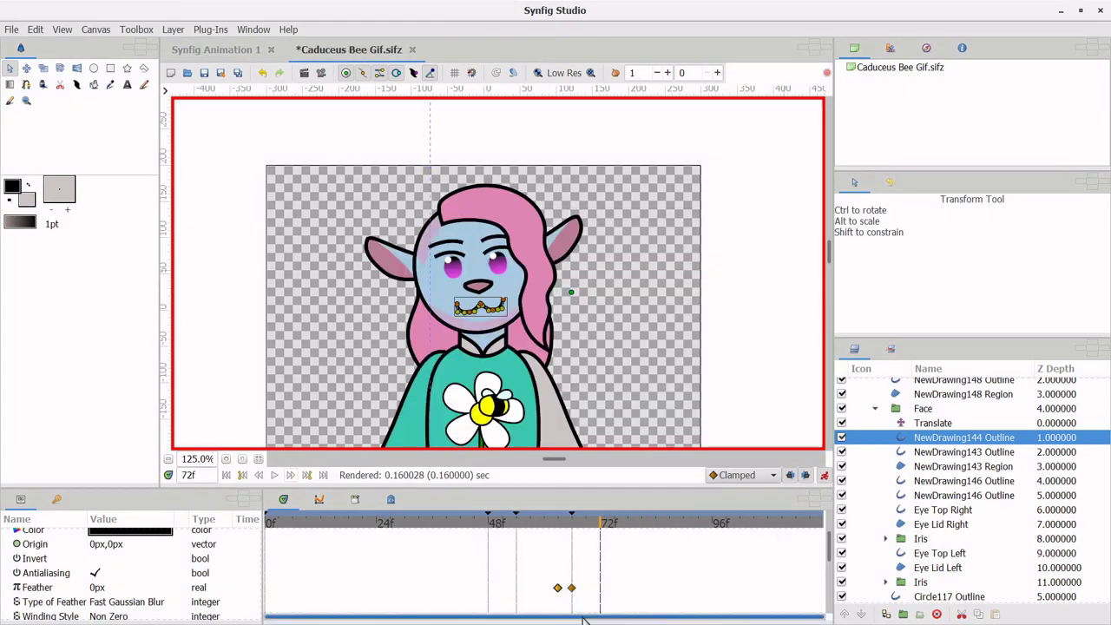
left_click_drag(528, 519, 607, 519)
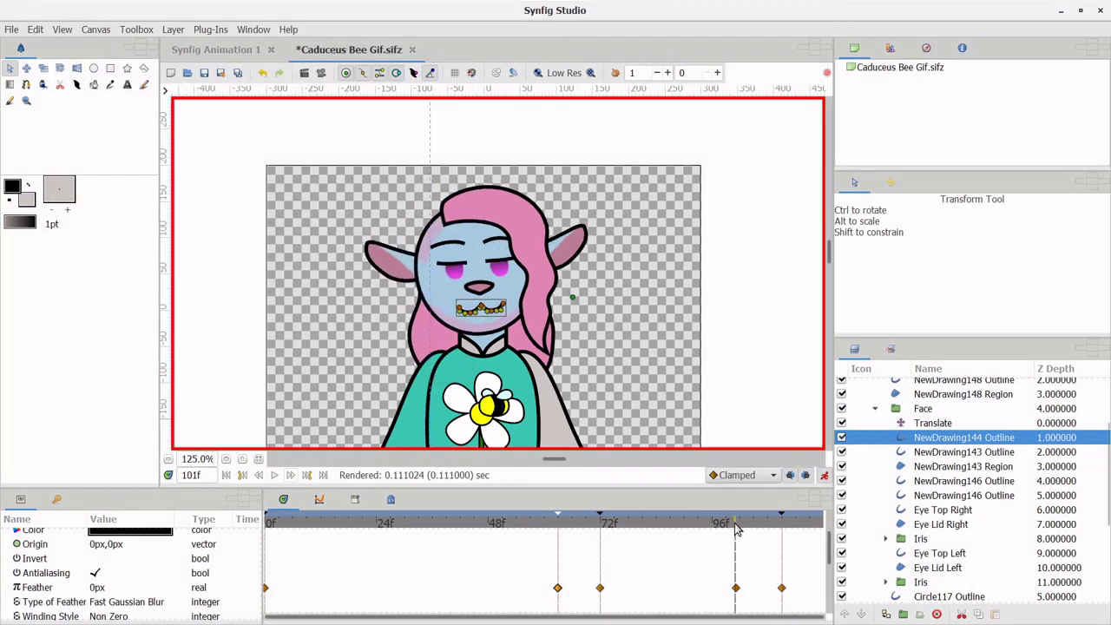
left_click_drag(782, 514, 712, 514)
left_click(83, 356)
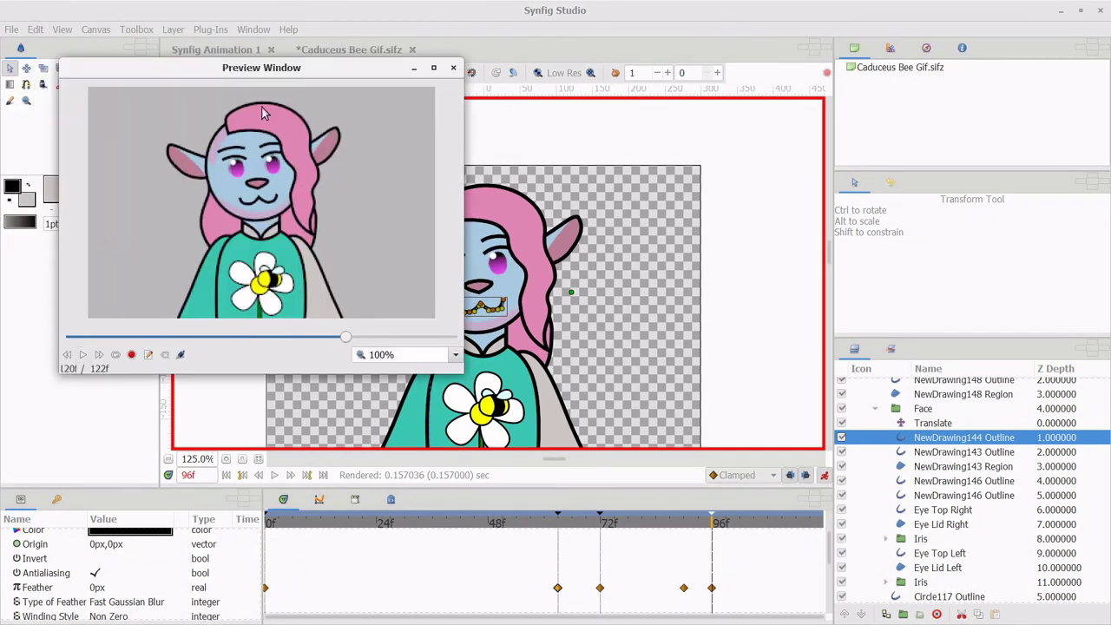
left_click(453, 67)
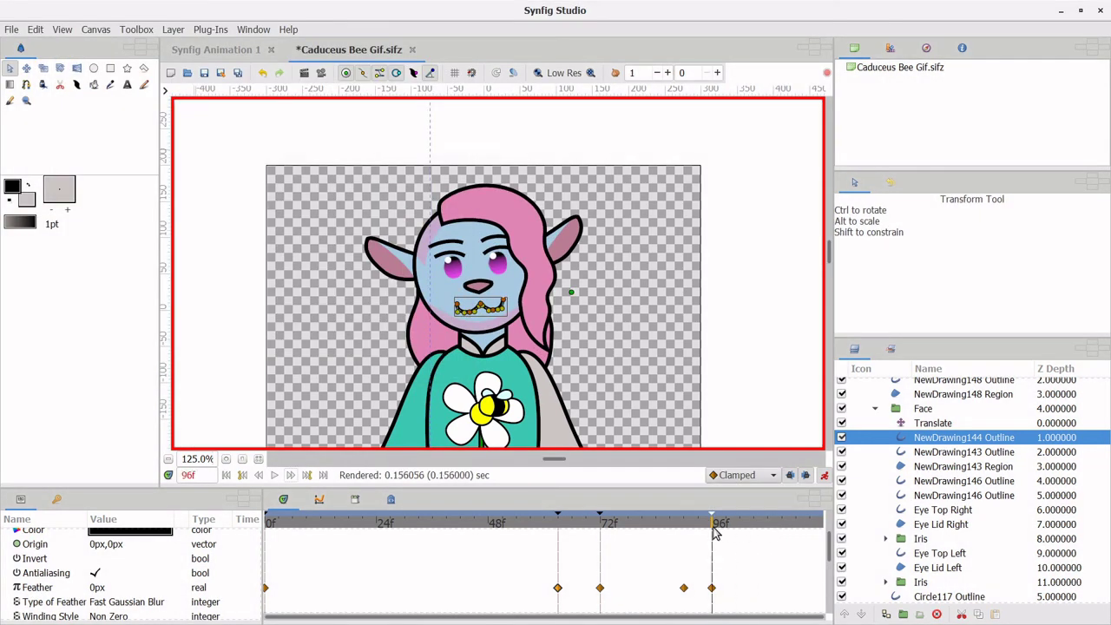
Save the animation file and check the render settings
left_click(12, 29)
left_click(30, 63)
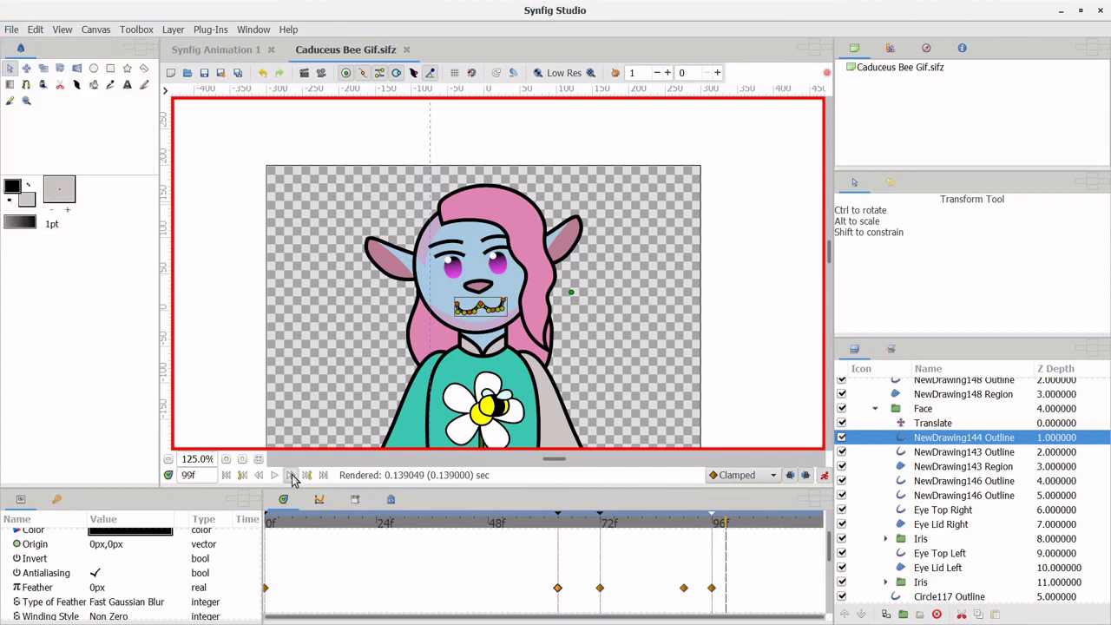
left_click(11, 29)
left_click(49, 221)
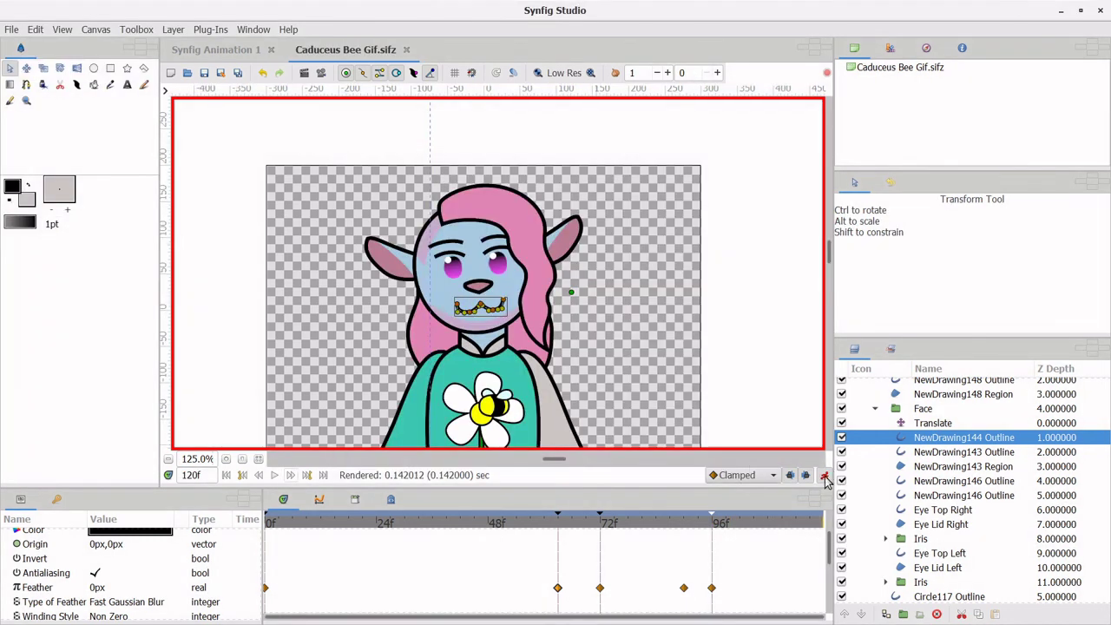
Draw a full-canvas rectangle, lower it behind the character, and color it mint green
left_click(695, 384)
left_click(110, 67)
left_click_drag(249, 100, 734, 429)
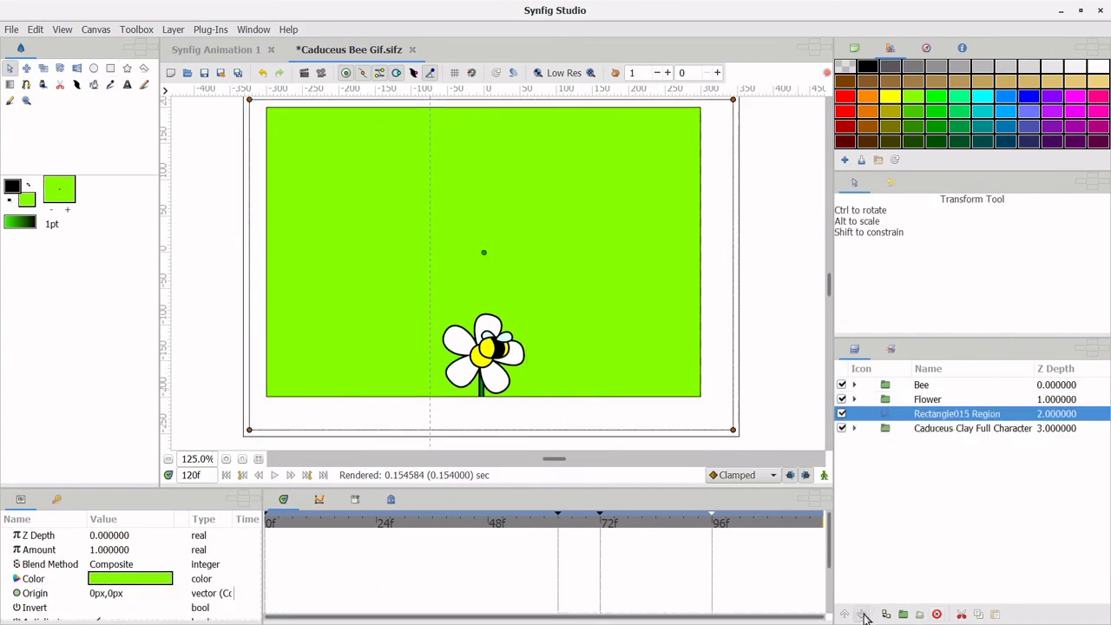
double_click(130, 578)
left_click(562, 435)
left_click_drag(594, 427, 568, 401)
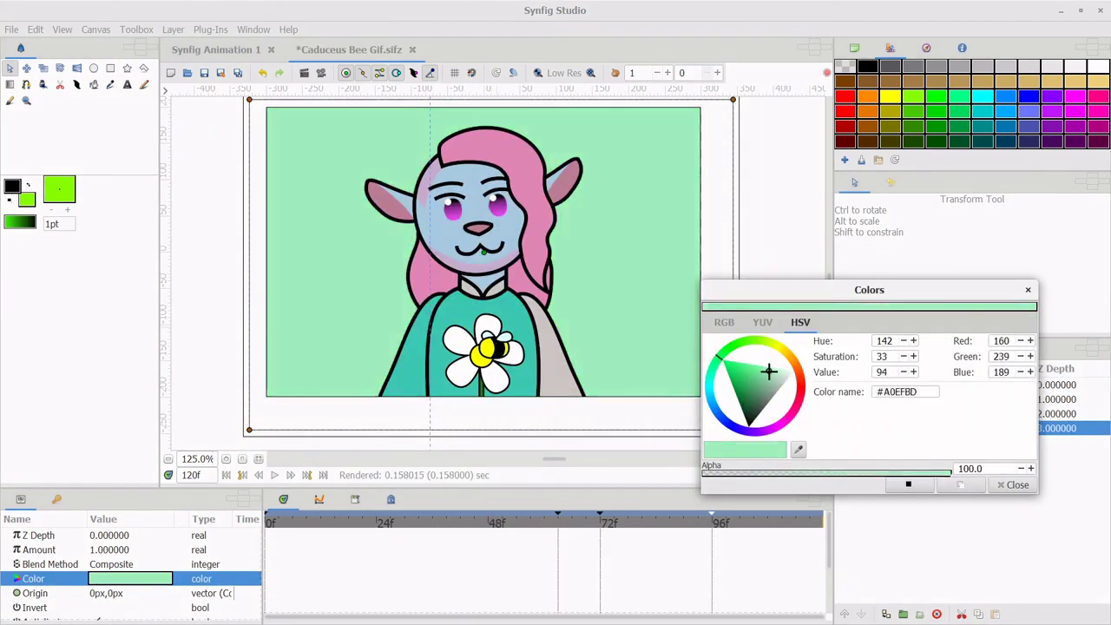